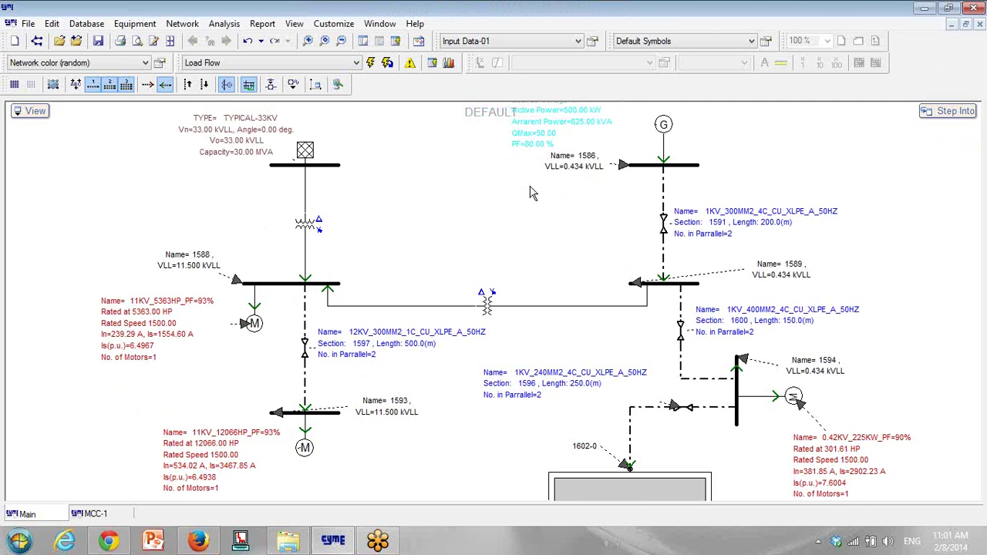
# Open the Tags and Text customization settings and close them without changes.
pyautogui.click(34, 113)
pyautogui.moveTo(80, 182)
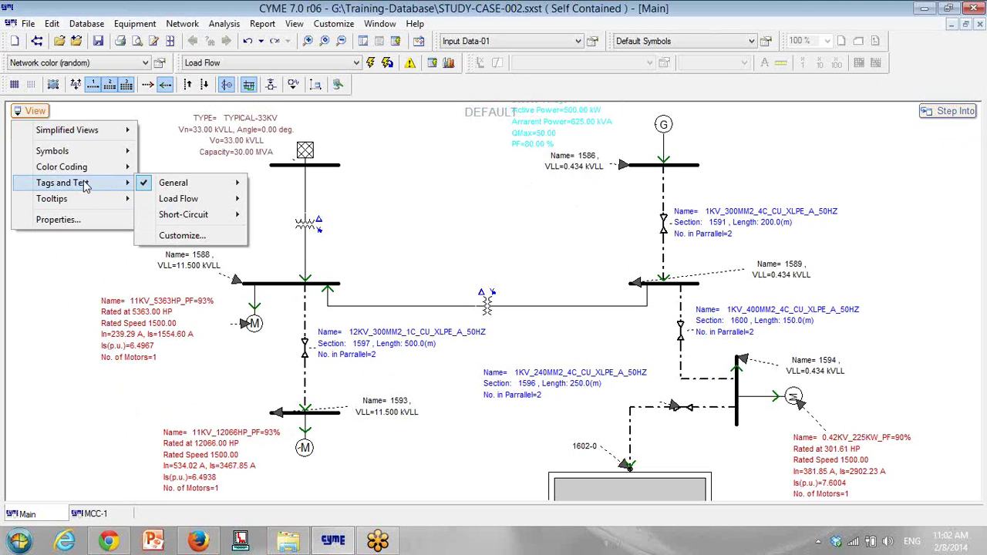
pyautogui.click(182, 236)
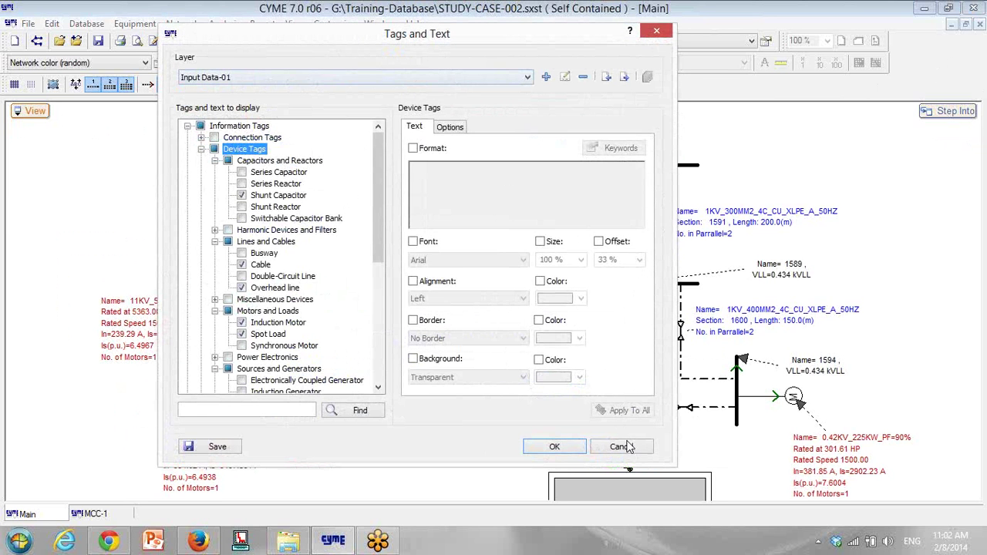
pyautogui.click(626, 447)
# Run the load flow analysis so buses show voltages, currents and power factors.
pyautogui.click(373, 63)
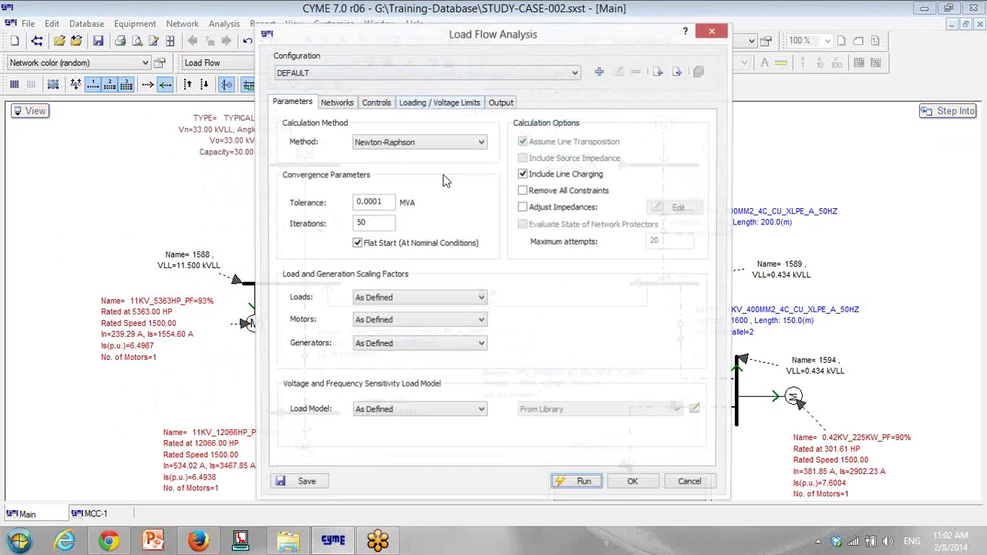
pyautogui.click(580, 486)
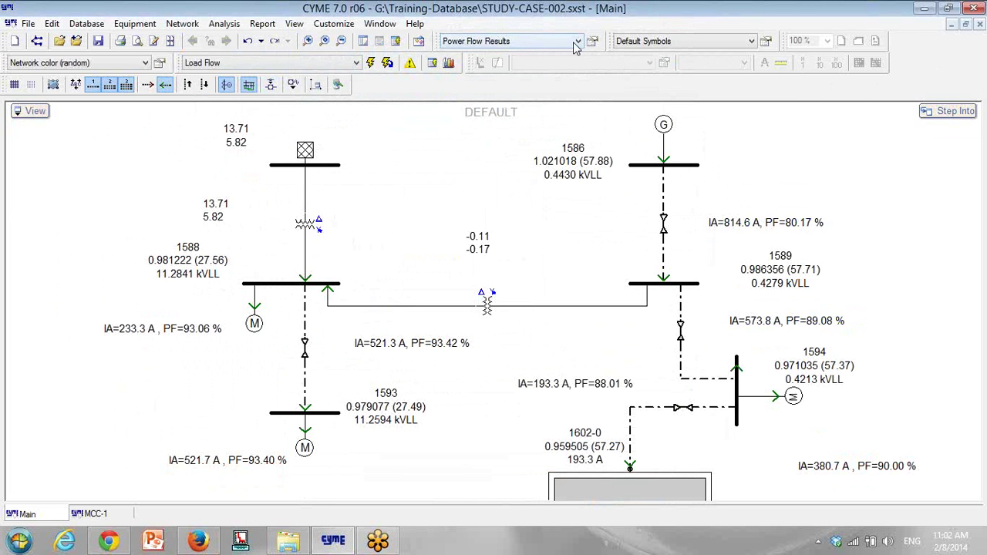
pyautogui.click(469, 44)
# Turn on One-Line-Diagram result tags with the Power Flow Results layer, then rerun the load flow.
pyautogui.click(515, 242)
pyautogui.click(372, 64)
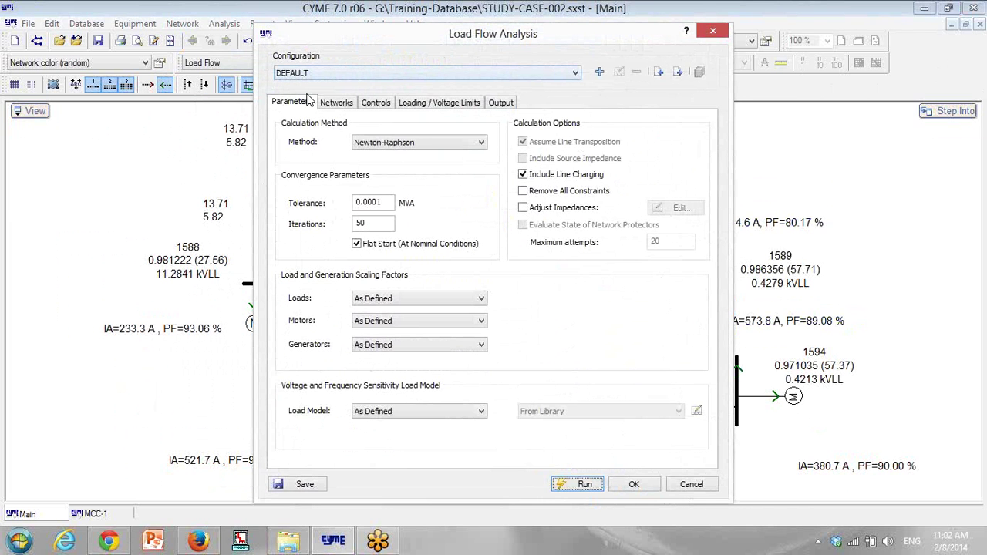
pyautogui.click(501, 103)
pyautogui.click(298, 312)
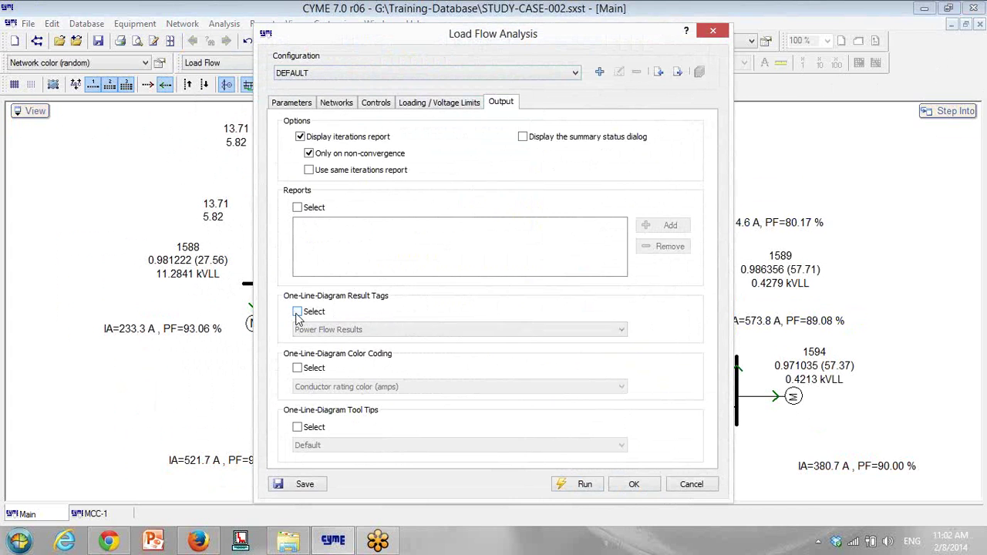
pyautogui.click(298, 312)
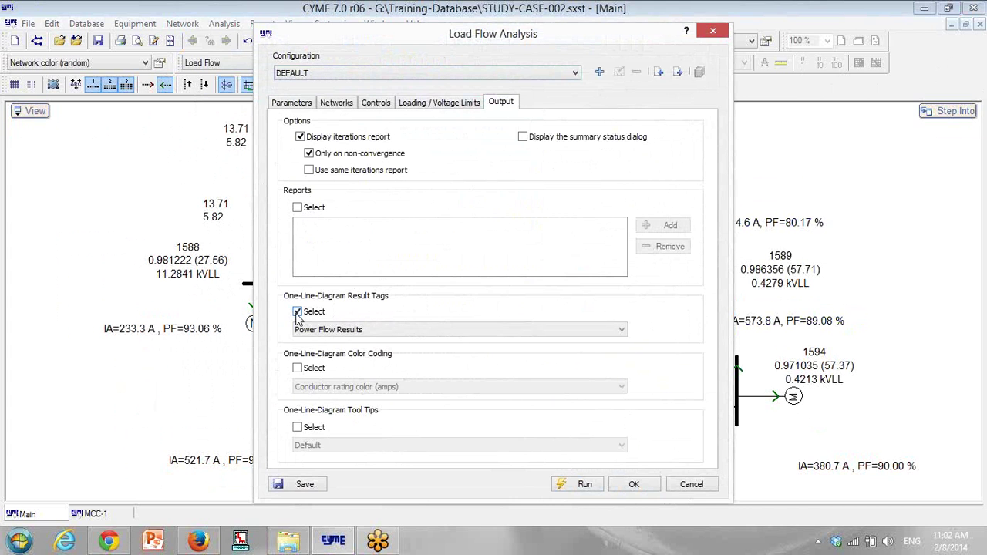
pyautogui.click(363, 330)
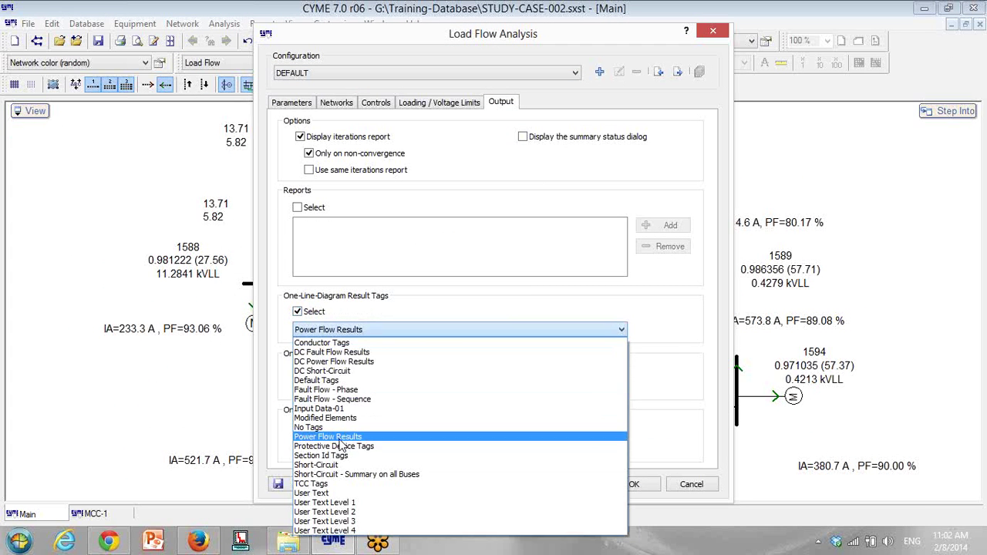
pyautogui.click(343, 437)
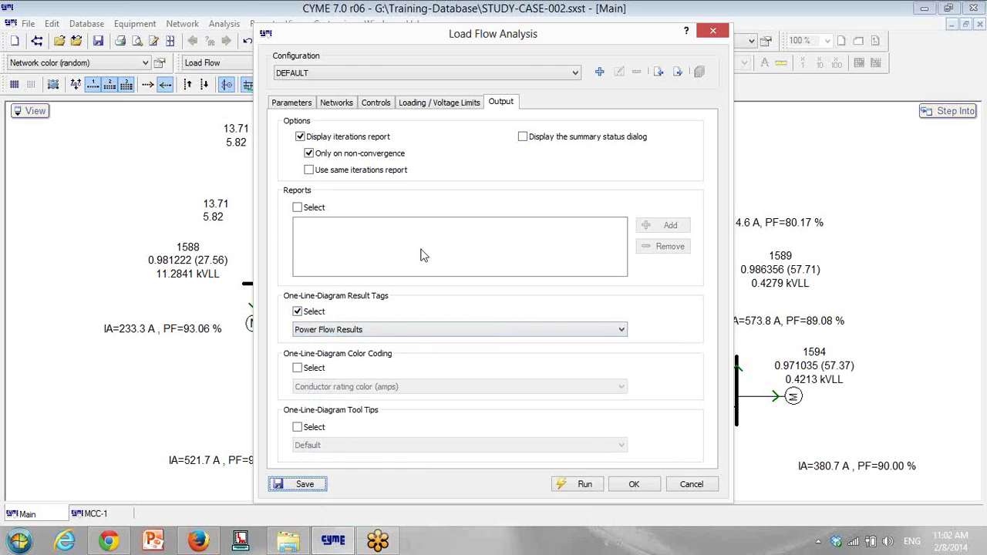
pyautogui.click(586, 484)
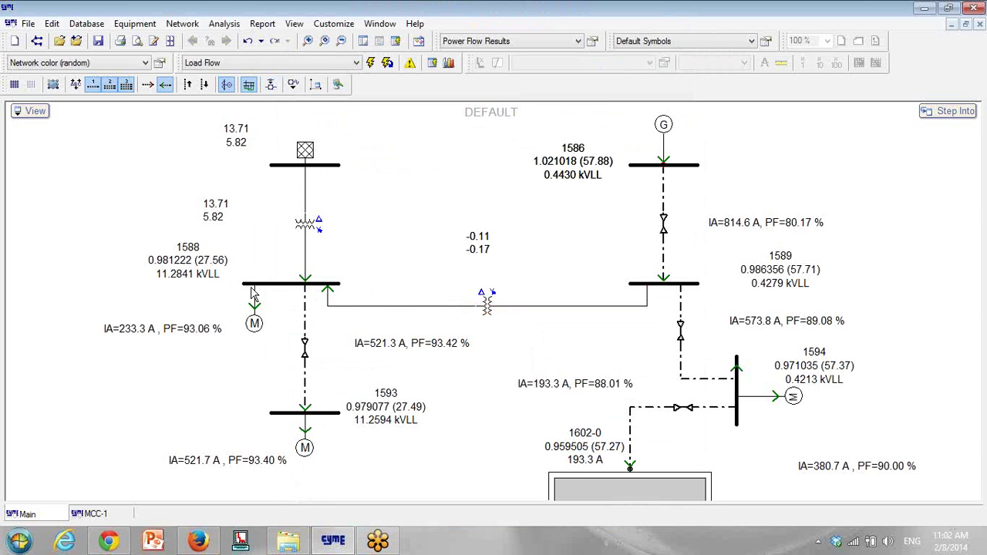
# Zoom to frame the entire one-line diagram with its Power Flow Results tags.
pyautogui.moveTo(257, 287)
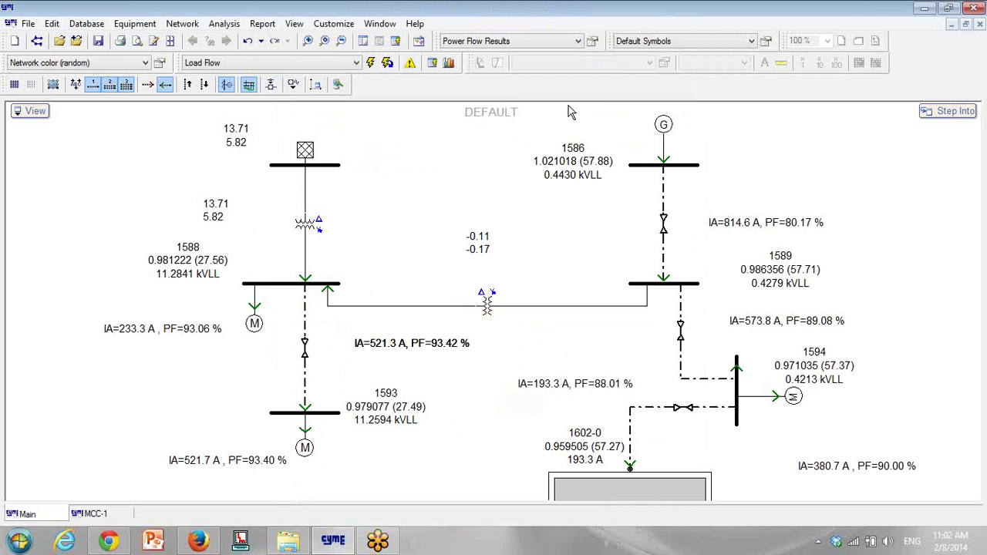
pyautogui.click(324, 42)
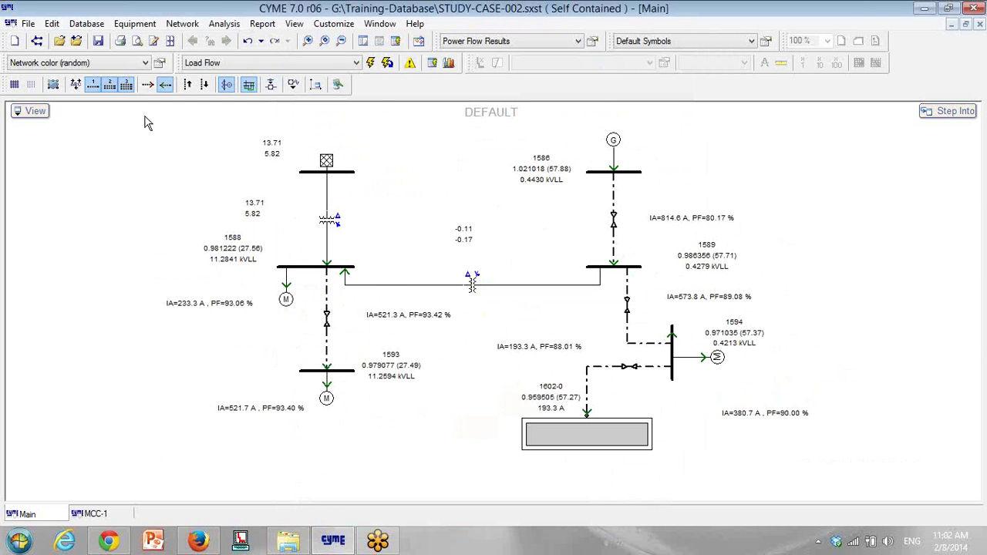
pyautogui.moveTo(145, 116); pyautogui.dragTo(833, 476)
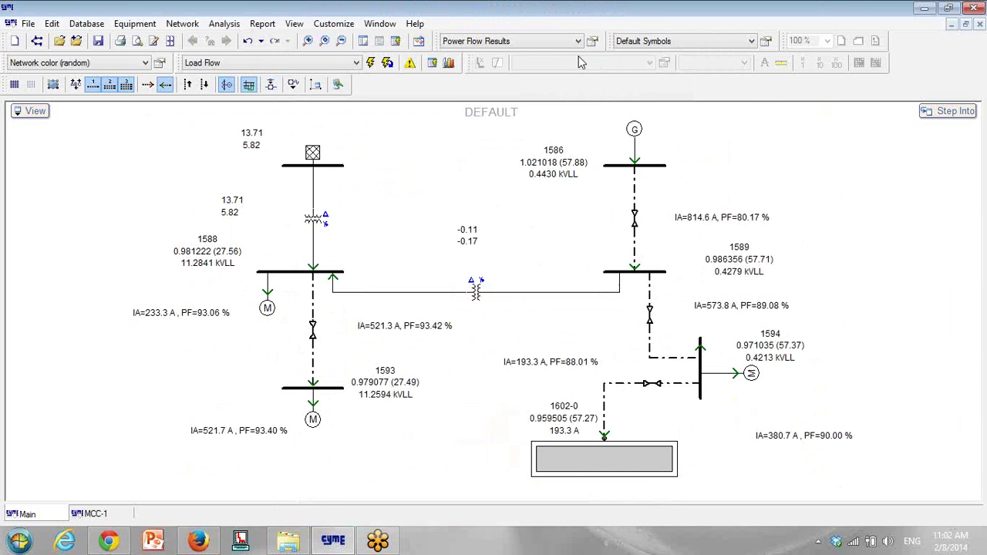
# Add a new tag layer named 'power flow tag-001' in the Tags and Text customization.
pyautogui.click(42, 113)
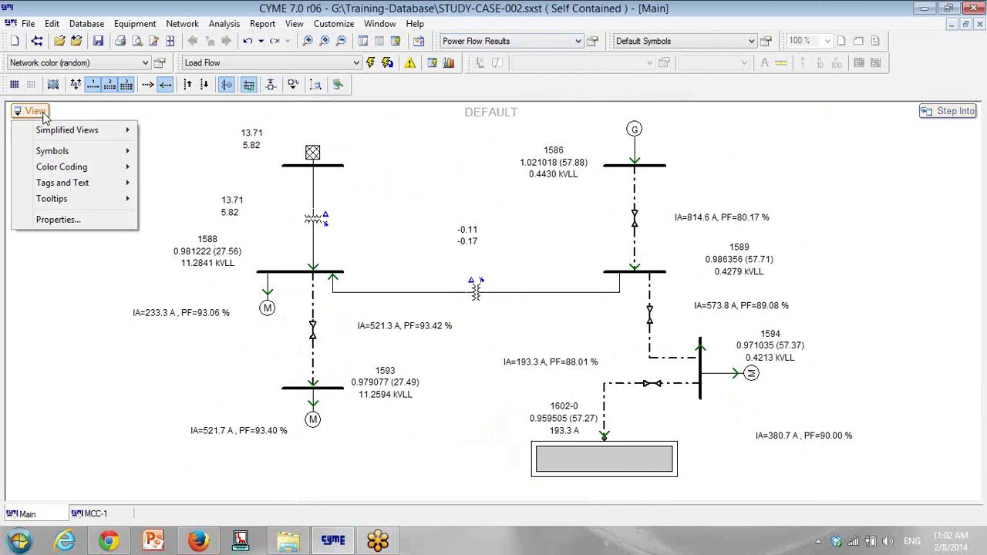
pyautogui.moveTo(94, 184)
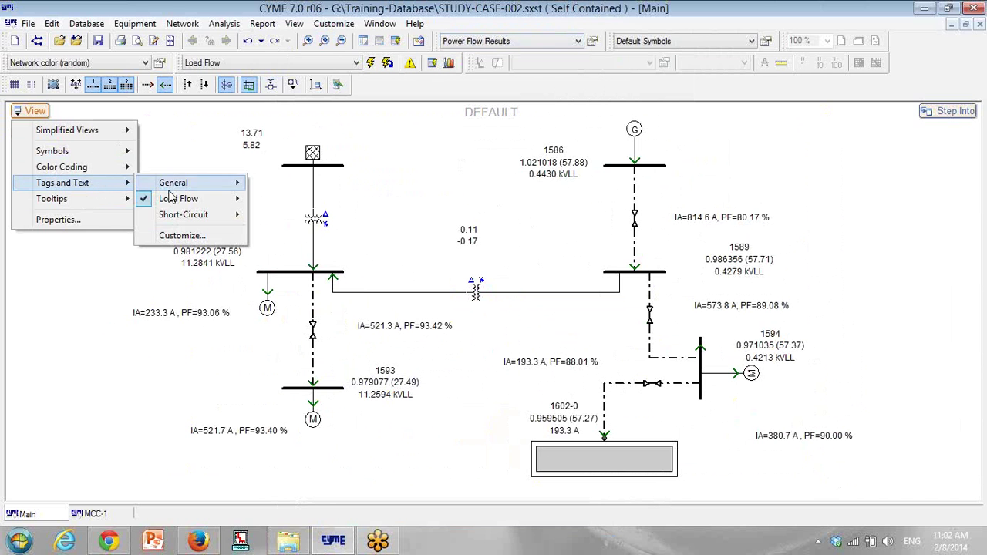
pyautogui.click(185, 236)
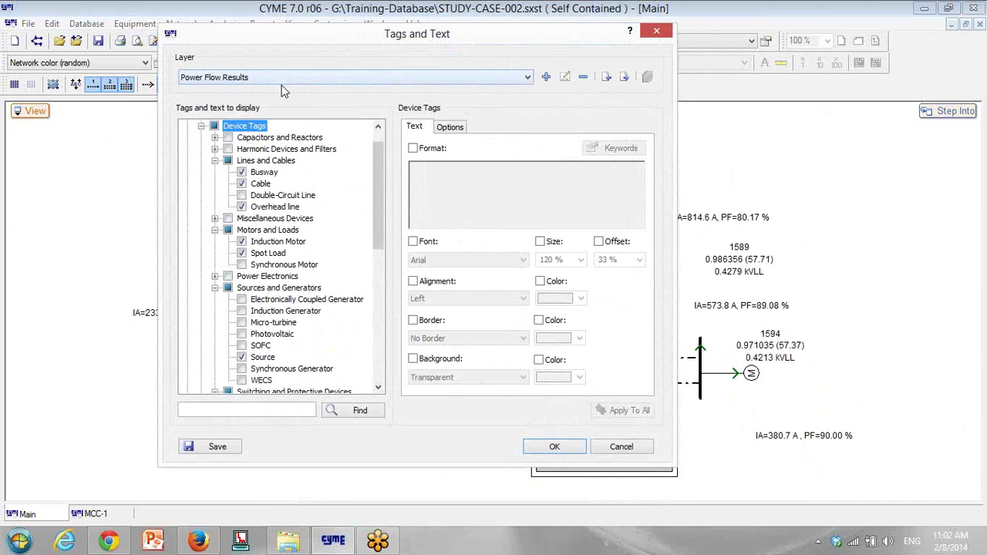
pyautogui.click(545, 77)
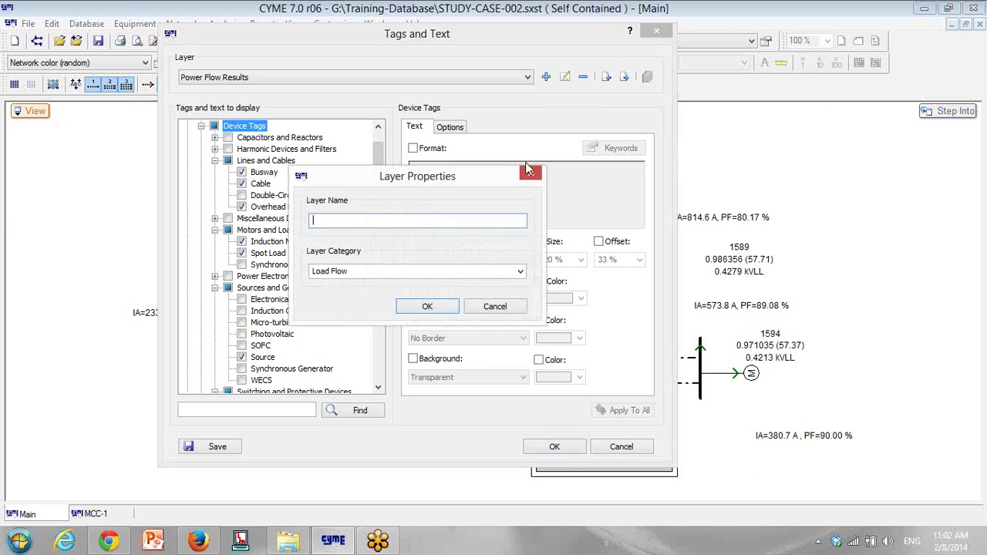
pyautogui.write('power flow tag-001')
pyautogui.click(441, 307)
pyautogui.scroll(1, 377, 206)
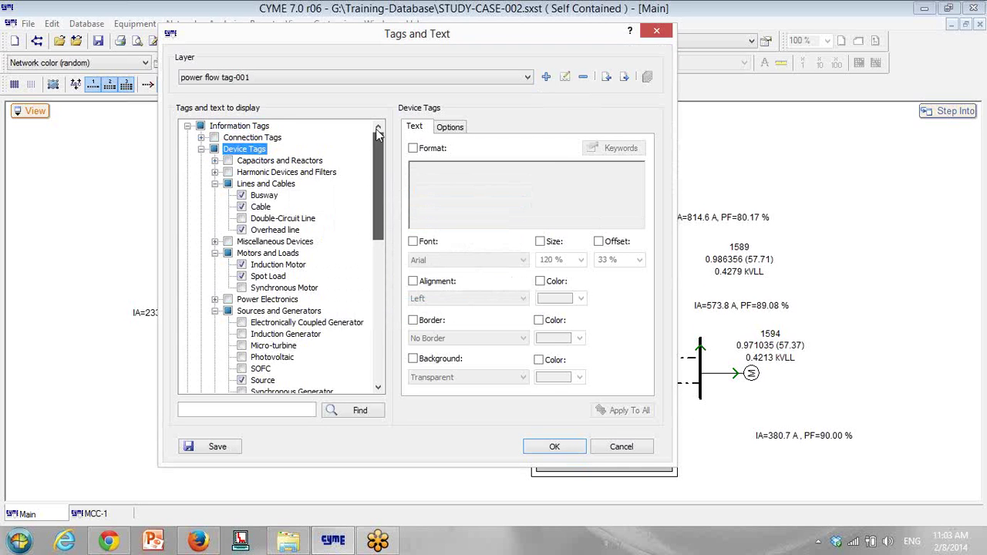
# Uncheck all Information Tags in the new layer.
pyautogui.click(231, 126)
pyautogui.click(188, 125)
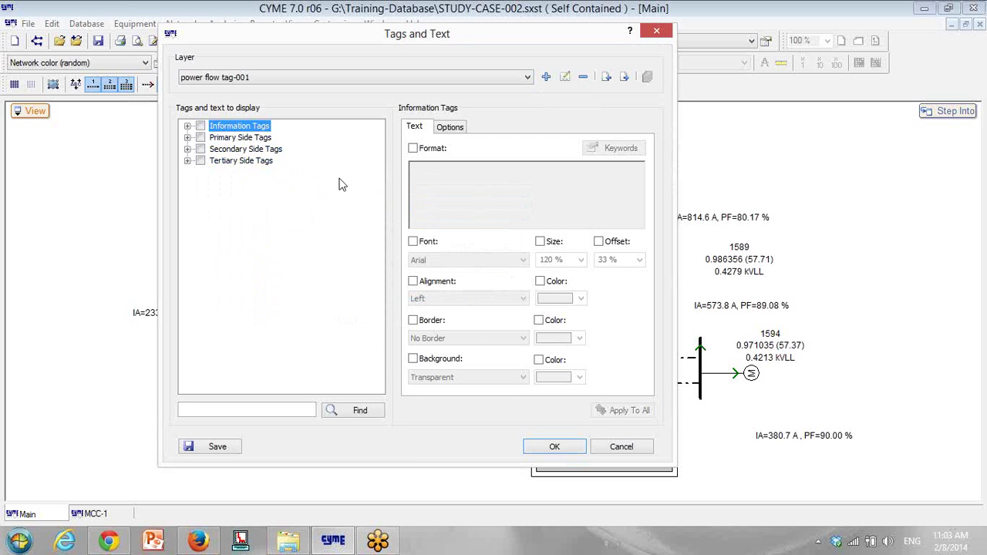
pyautogui.click(188, 126)
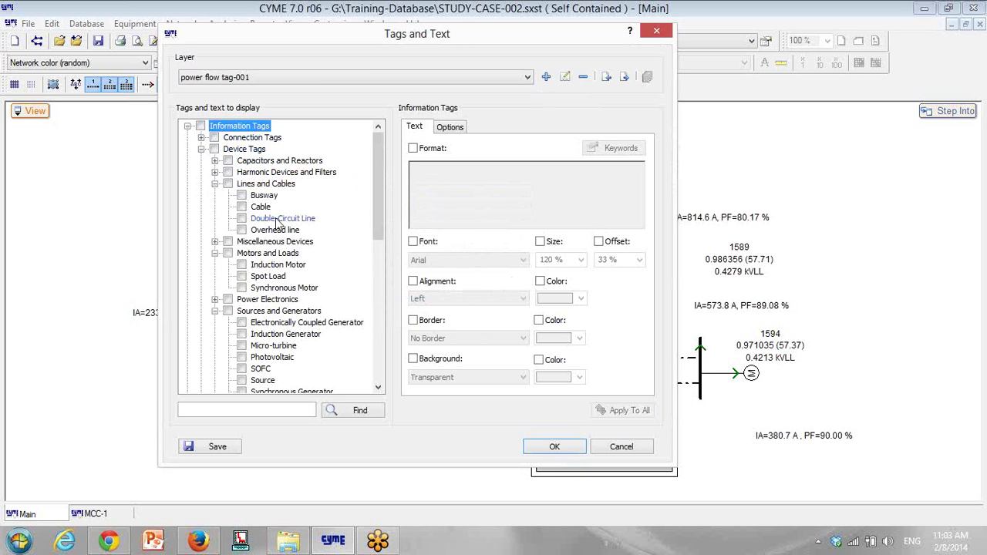
# Enable the Shunt Capacitor tag and change its format to $KWTOT$ and $KVARTOT$.
pyautogui.click(214, 161)
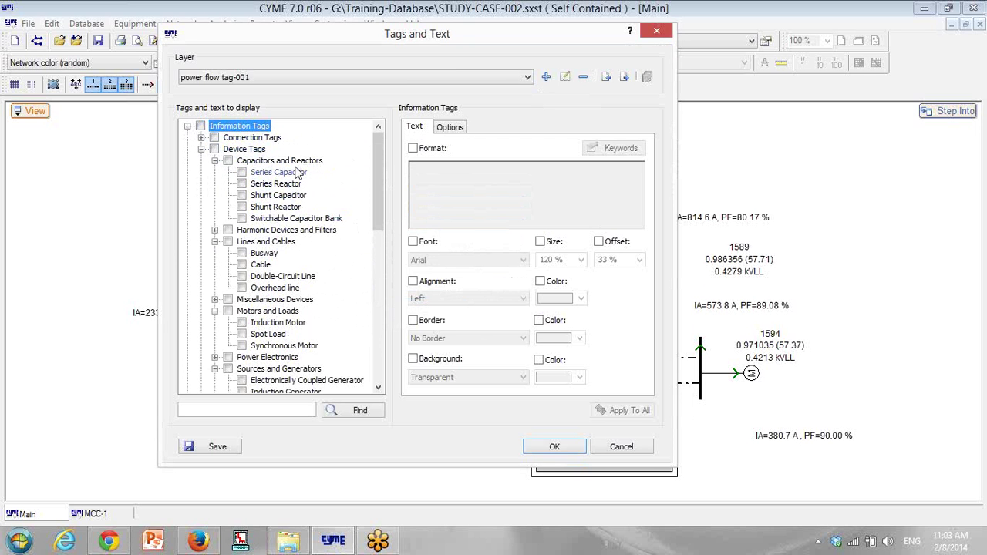
pyautogui.click(244, 199)
pyautogui.click(242, 197)
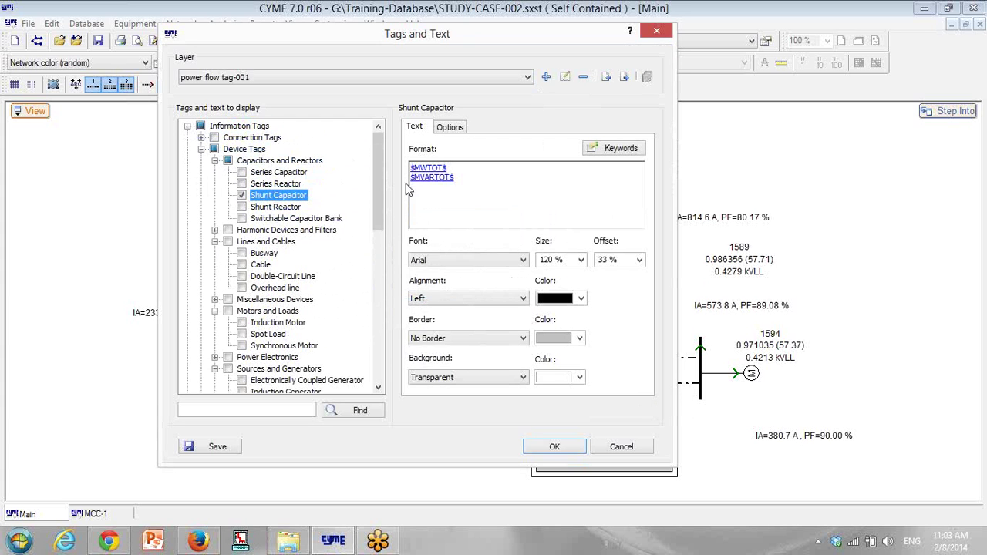
pyautogui.moveTo(418, 167); pyautogui.dragTo(415, 167)
pyautogui.write('K')
pyautogui.moveTo(415, 178); pyautogui.dragTo(420, 177)
pyautogui.write('K')
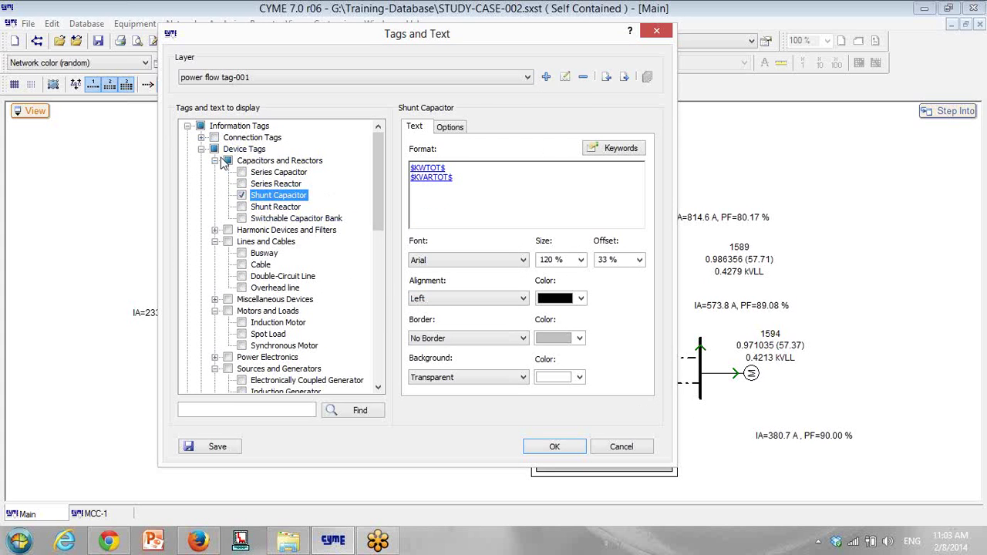
pyautogui.click(215, 160)
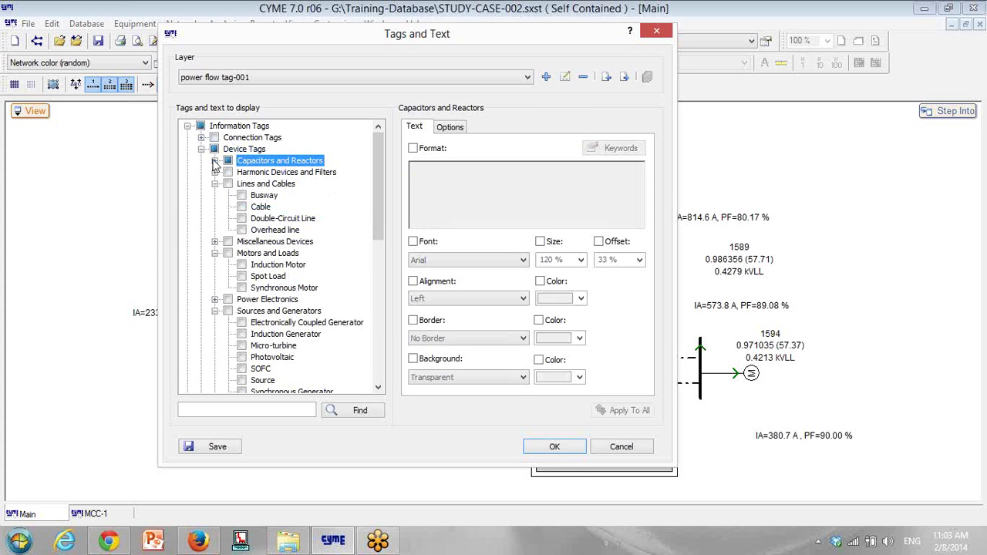
# Enable the Cable tag and replace its format text with 'I='.
pyautogui.click(242, 206)
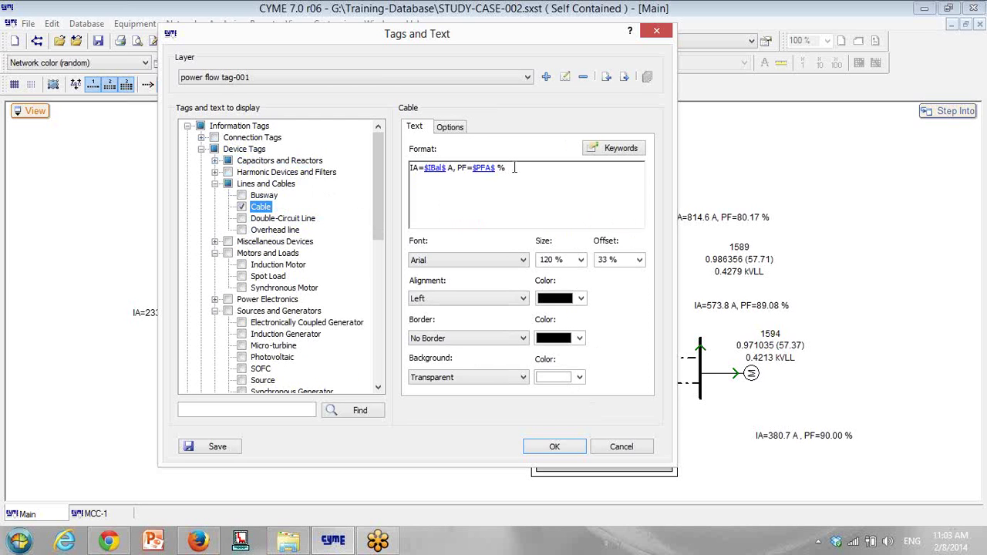
pyautogui.moveTo(514, 168); pyautogui.dragTo(398, 177)
pyautogui.click(455, 176)
pyautogui.moveTo(524, 167); pyautogui.dragTo(394, 166)
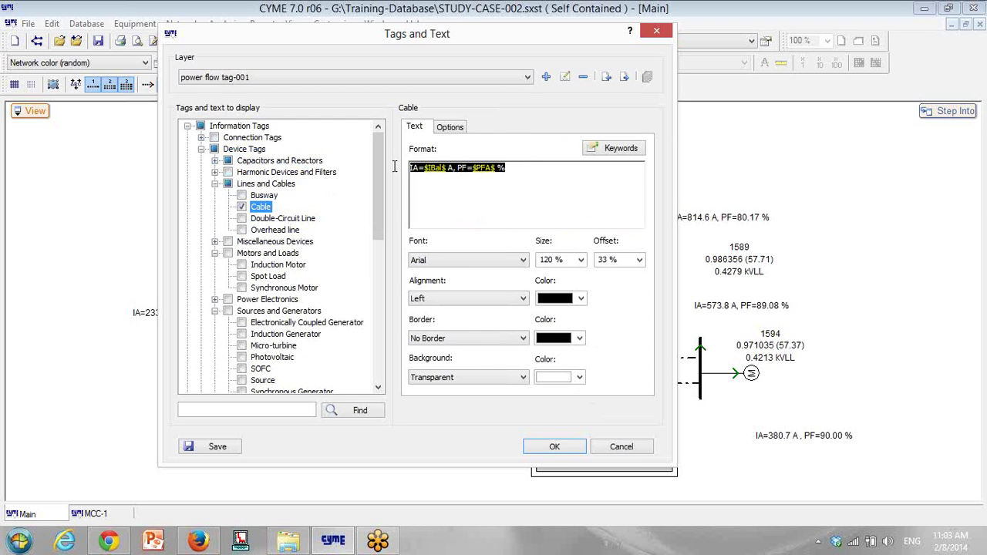
pyautogui.press('Delete')
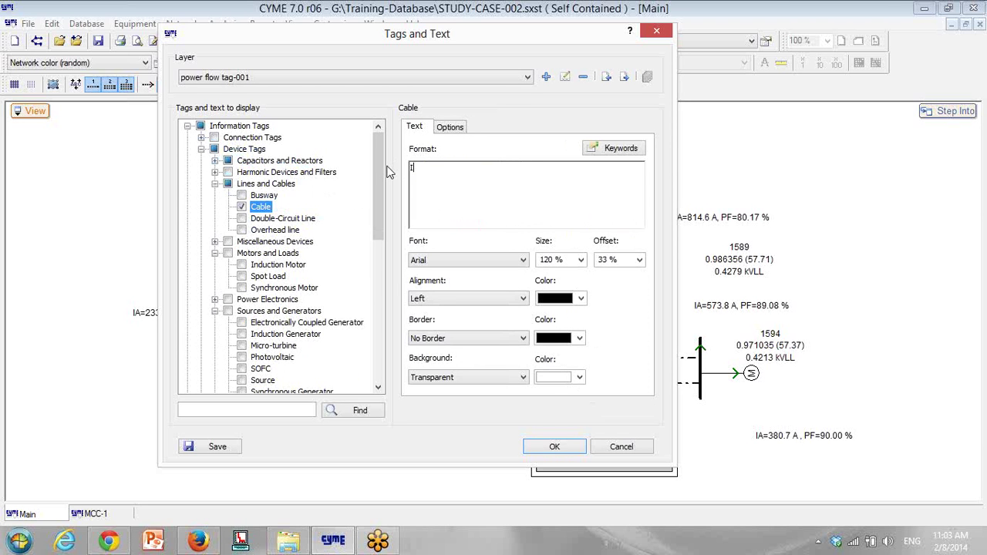
pyautogui.write('I=')
# Insert the $IBal$ keyword into the Cable tag format.
pyautogui.click(625, 153)
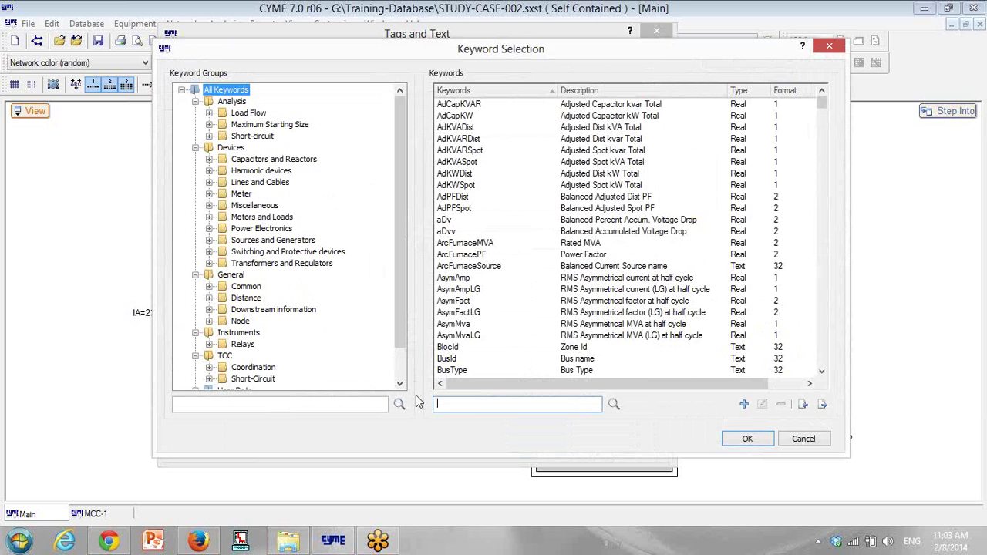
pyautogui.click(472, 401)
pyautogui.write('IBAL')
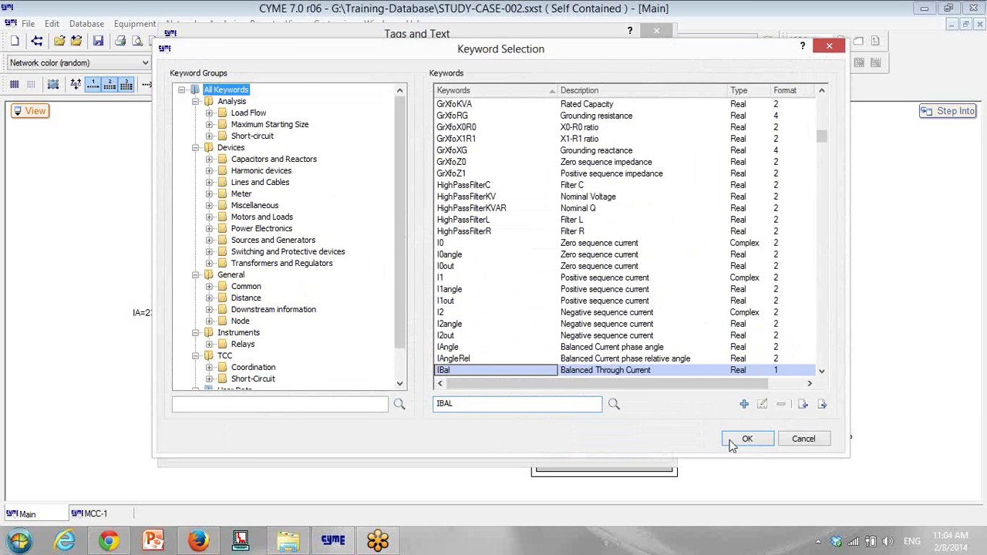
pyautogui.click(746, 440)
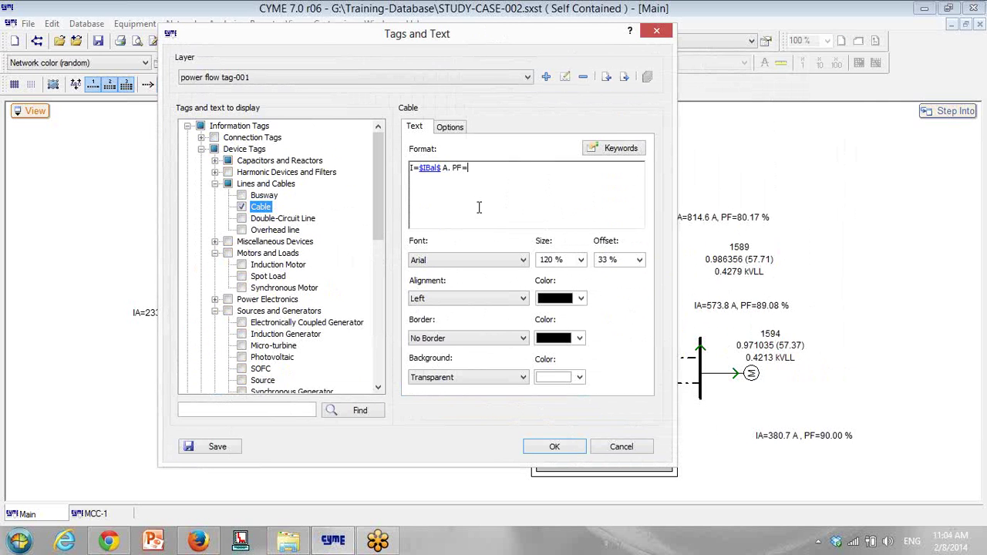
# Find the PFavg average power factor keyword and insert it into the Cable tag format.
pyautogui.click(609, 149)
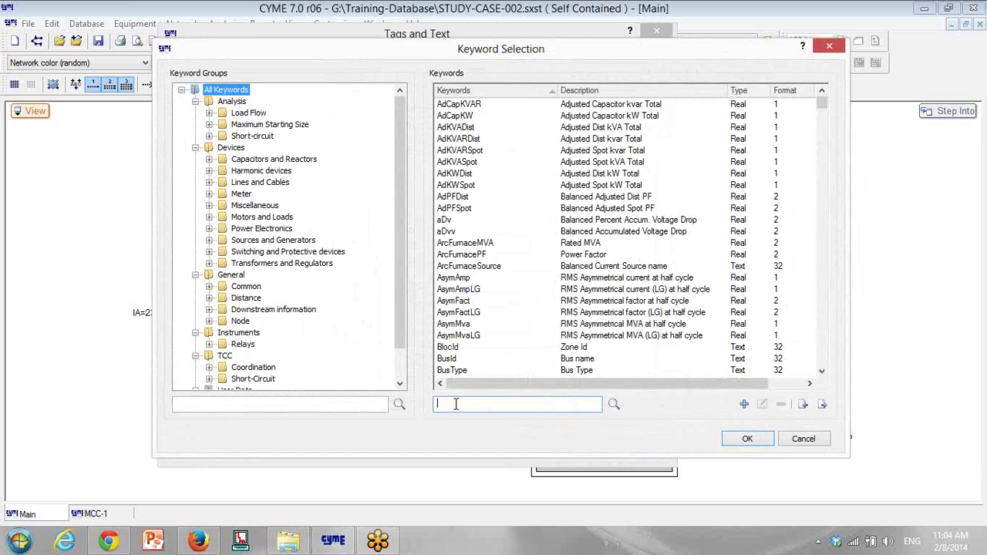
pyautogui.write('PF')
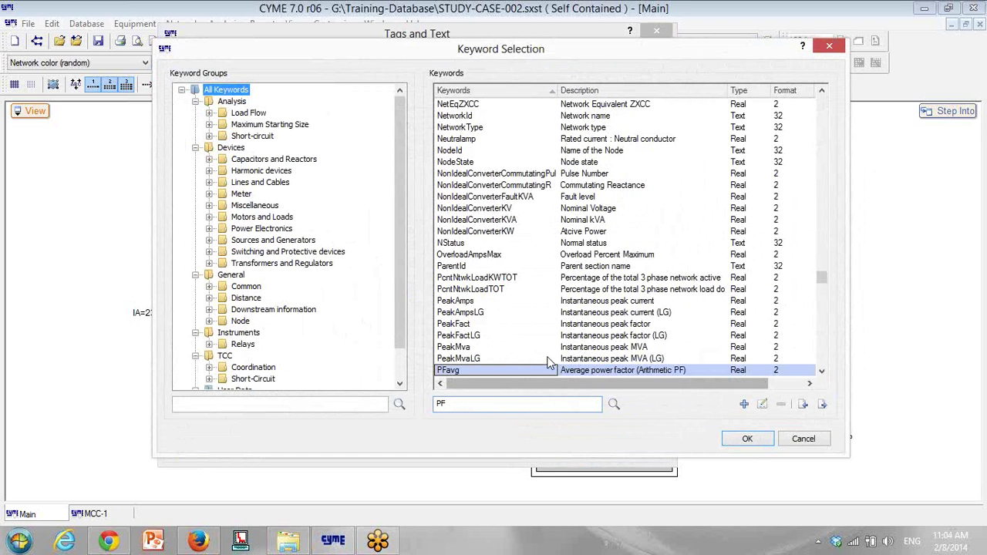
pyautogui.click(586, 371)
pyautogui.scroll(-3, 587, 376)
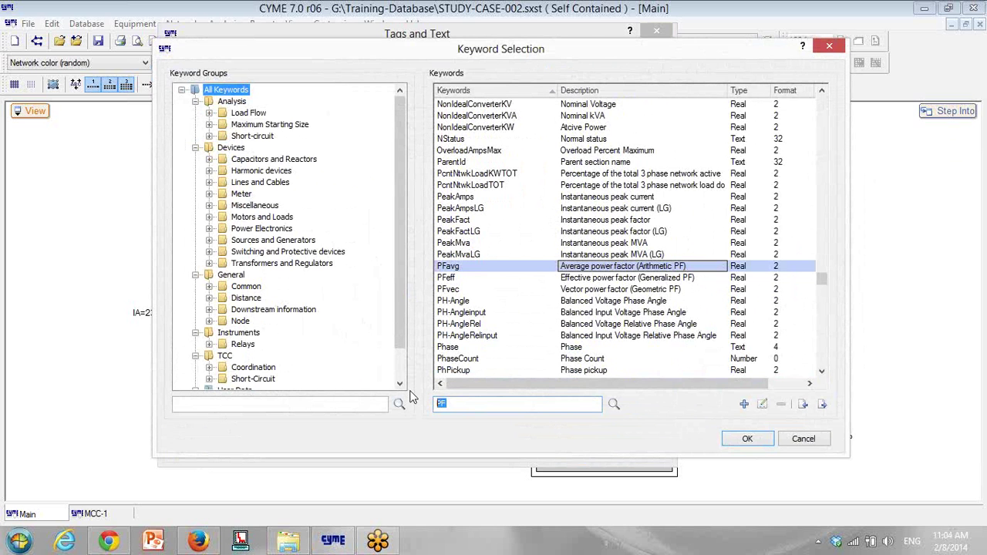
pyautogui.click(440, 404)
pyautogui.write('POWER')
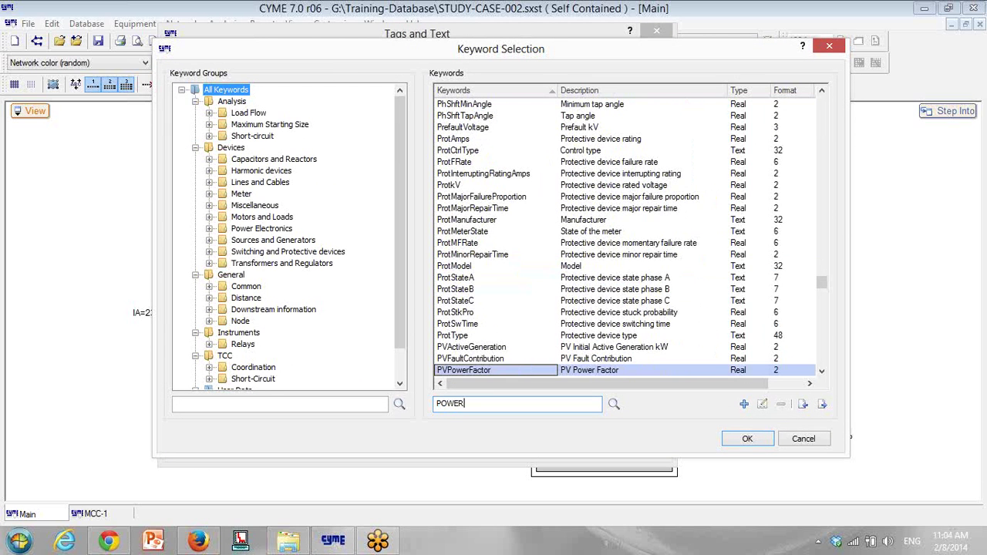
pyautogui.moveTo(488, 408); pyautogui.dragTo(411, 398)
pyautogui.write('PFA')
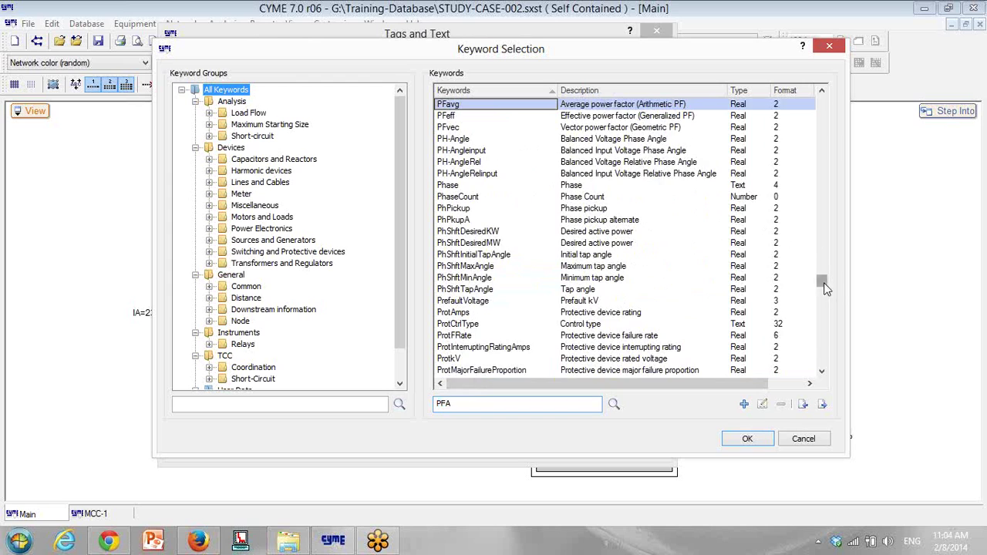
pyautogui.moveTo(822, 281); pyautogui.dragTo(835, 378)
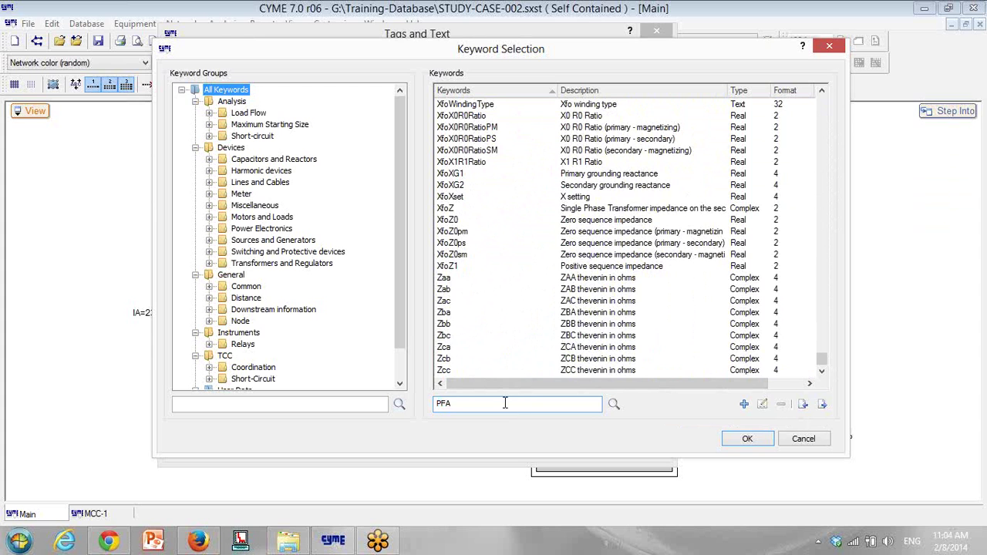
pyautogui.moveTo(505, 402); pyautogui.dragTo(436, 403)
pyautogui.write('P')
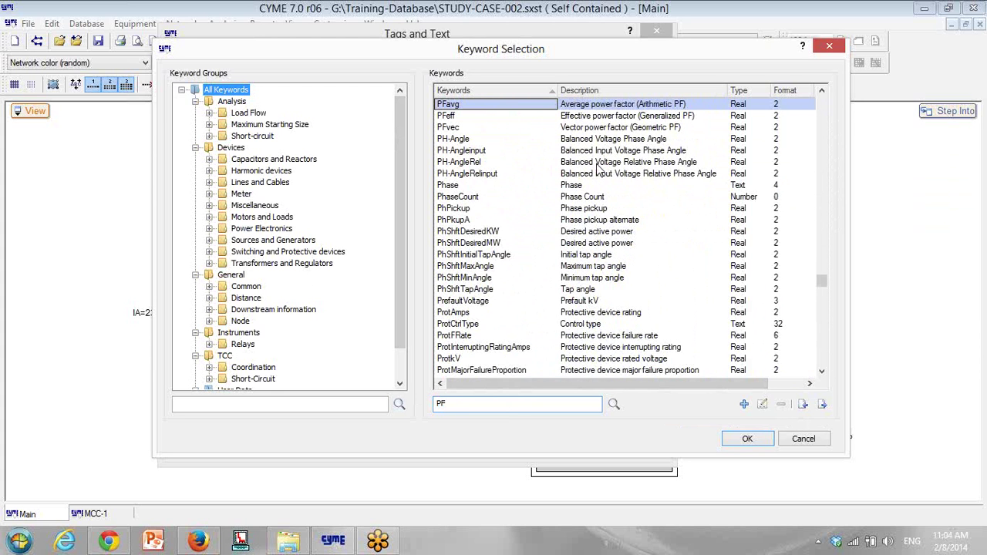
pyautogui.moveTo(822, 285); pyautogui.dragTo(822, 281)
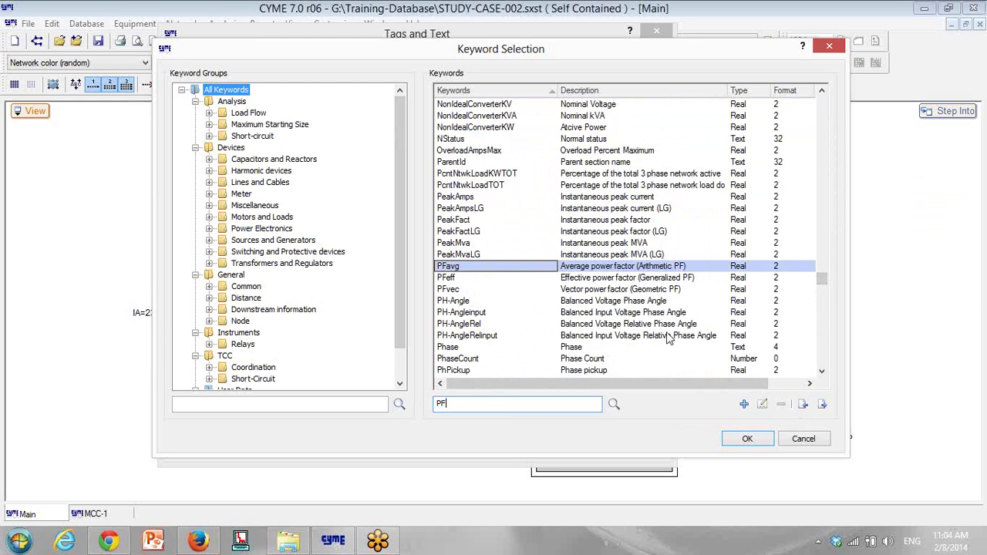
pyautogui.click(745, 440)
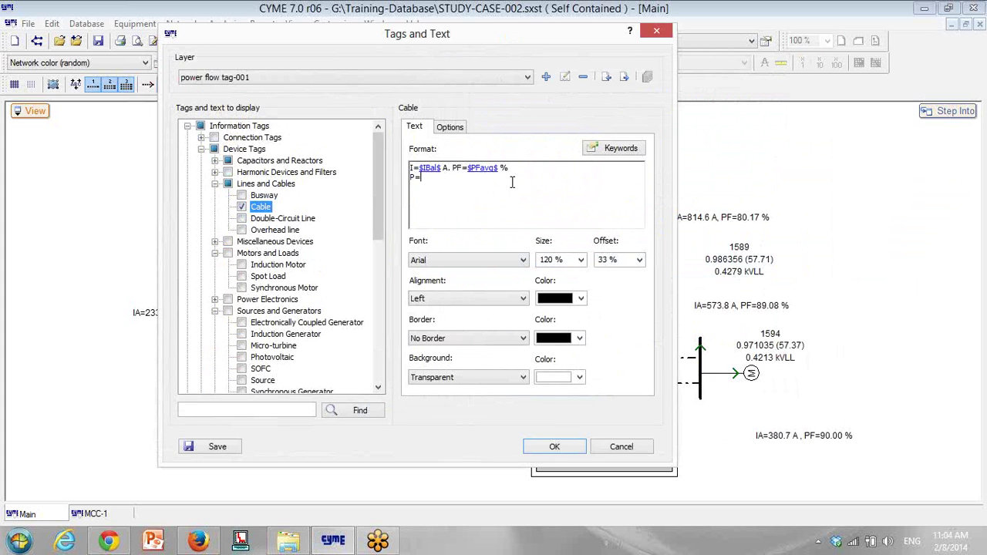
# Insert the $KWTOT$ keyword after 'P=' in the Cable tag format.
pyautogui.click(621, 149)
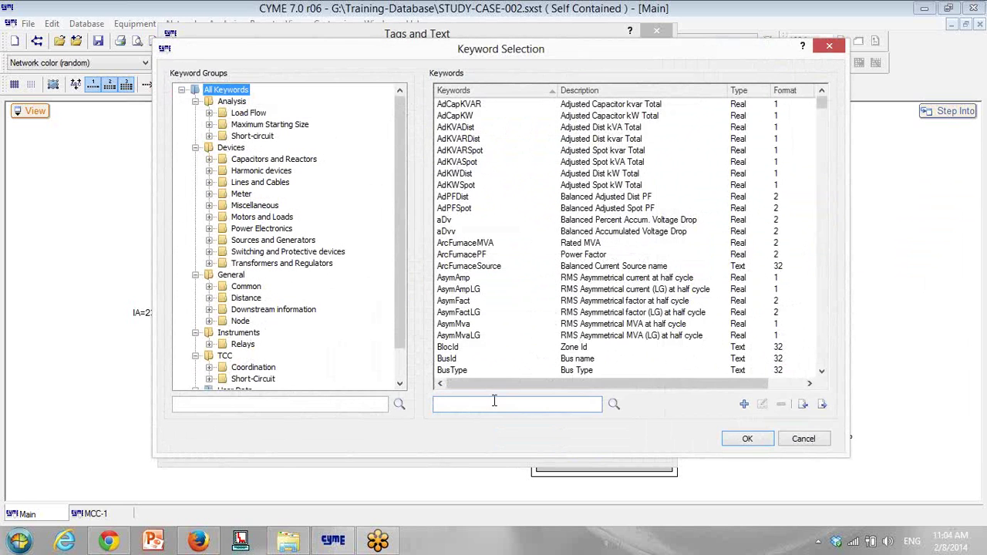
pyautogui.click(494, 403)
pyautogui.write('KW')
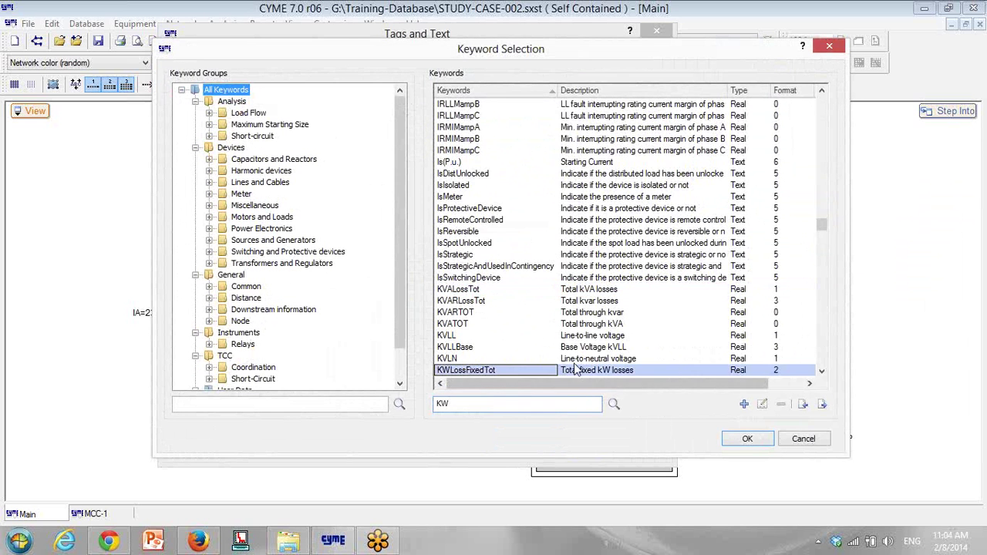
pyautogui.click(586, 359)
pyautogui.click(580, 371)
pyautogui.scroll(-4, 609, 309)
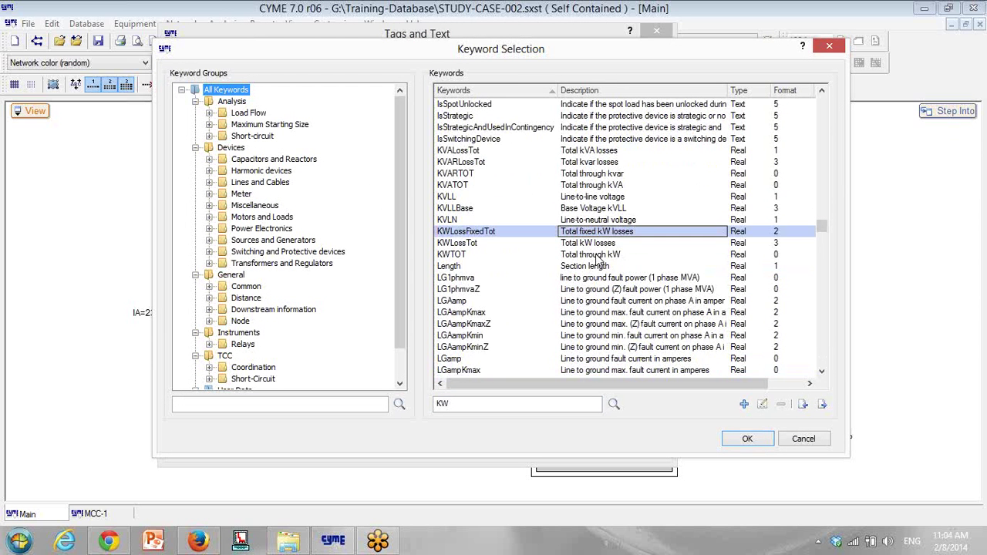
pyautogui.click(579, 257)
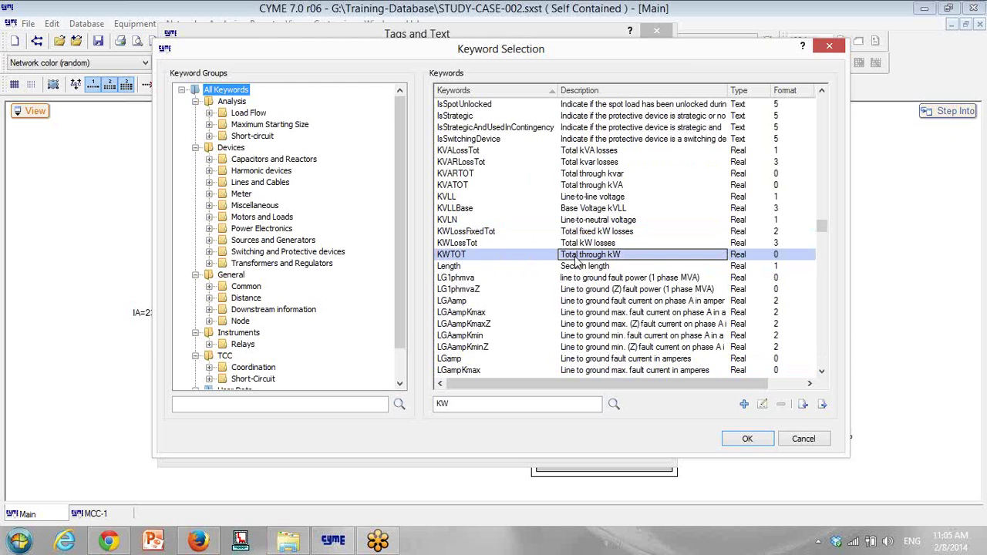
pyautogui.click(748, 438)
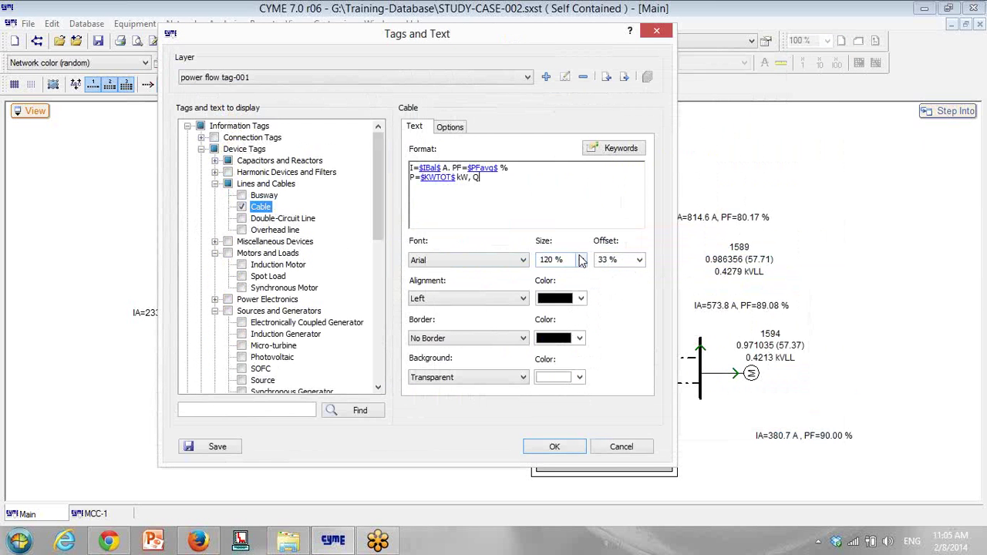
# Insert the $KVATOT$ keyword for the Q value in the Cable tag.
pyautogui.click(620, 148)
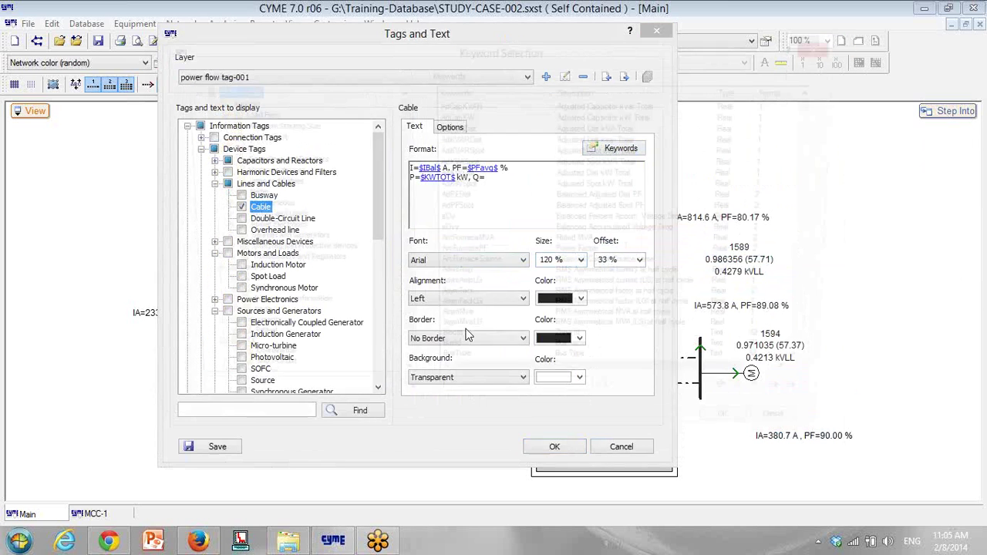
pyautogui.write('K')
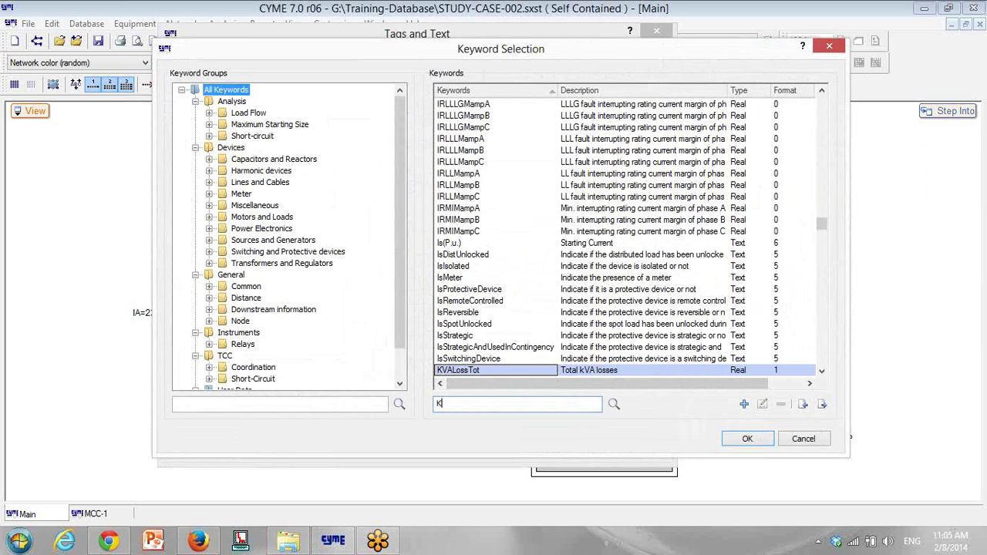
pyautogui.write('VAR')
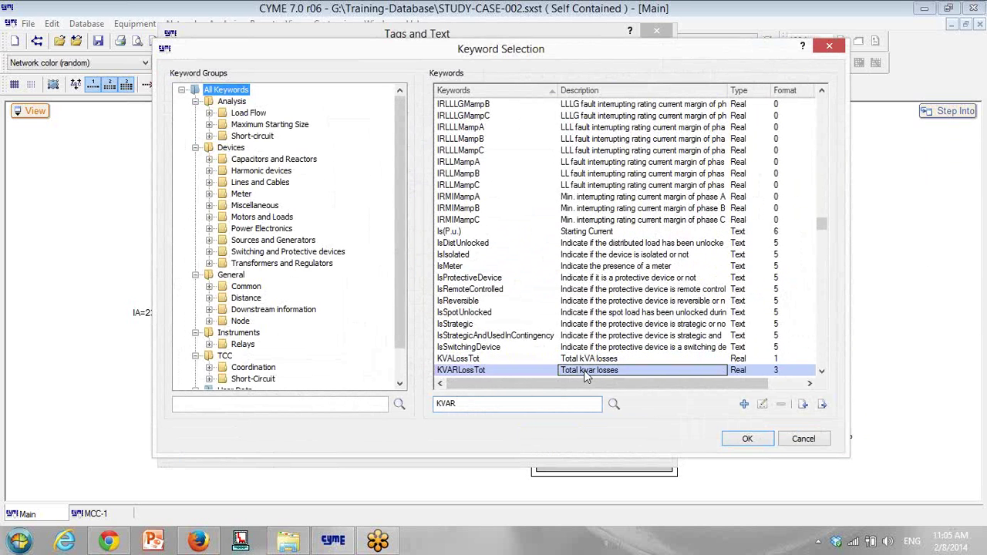
pyautogui.press('Down')
pyautogui.press('Down')
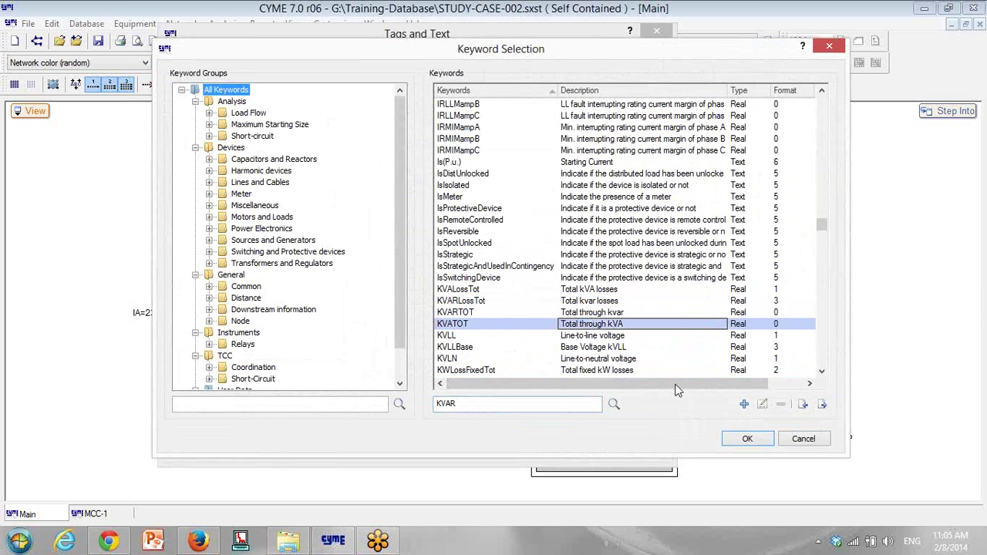
pyautogui.click(748, 439)
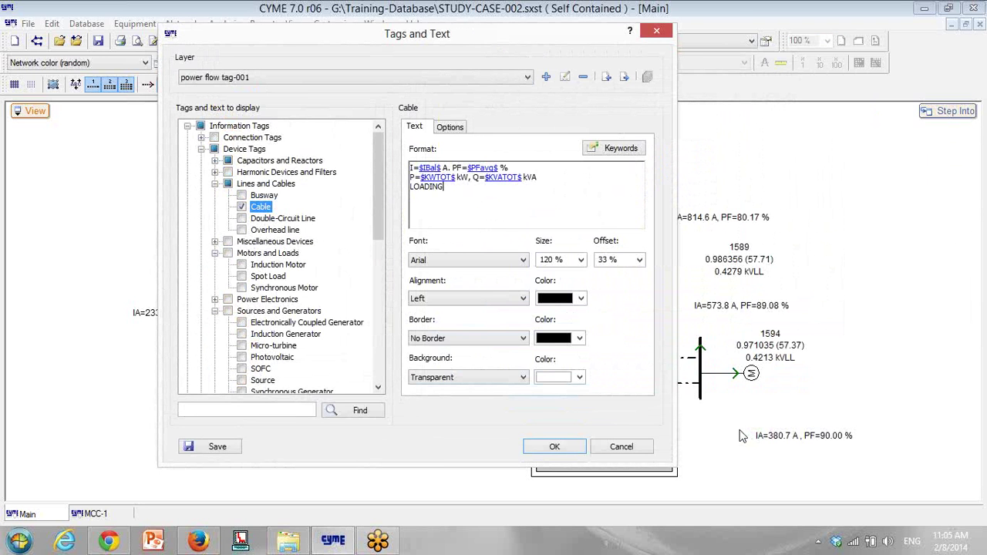
# Insert the $LOADING$ keyword after 'LOADING=' in the Cable tag format.
pyautogui.click(613, 146)
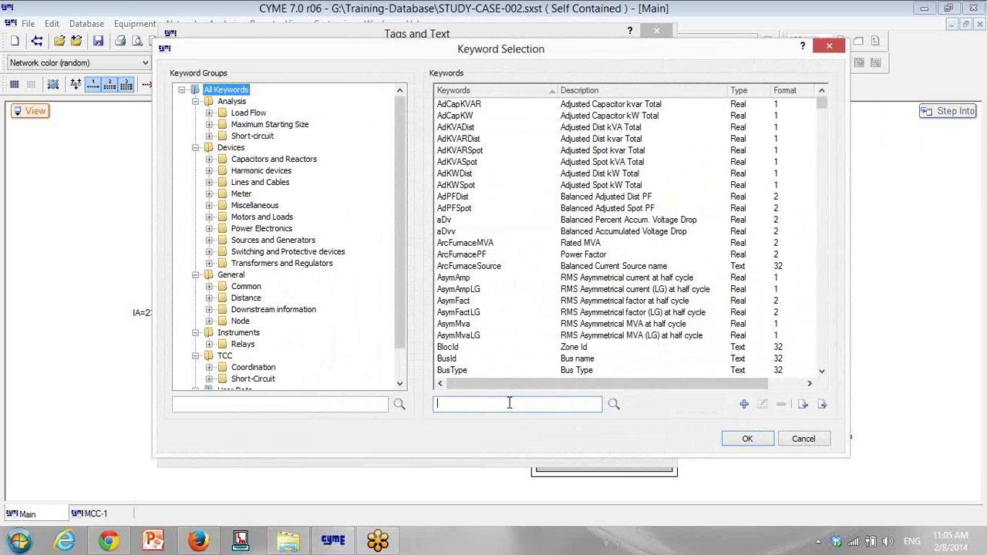
pyautogui.write('LOADING')
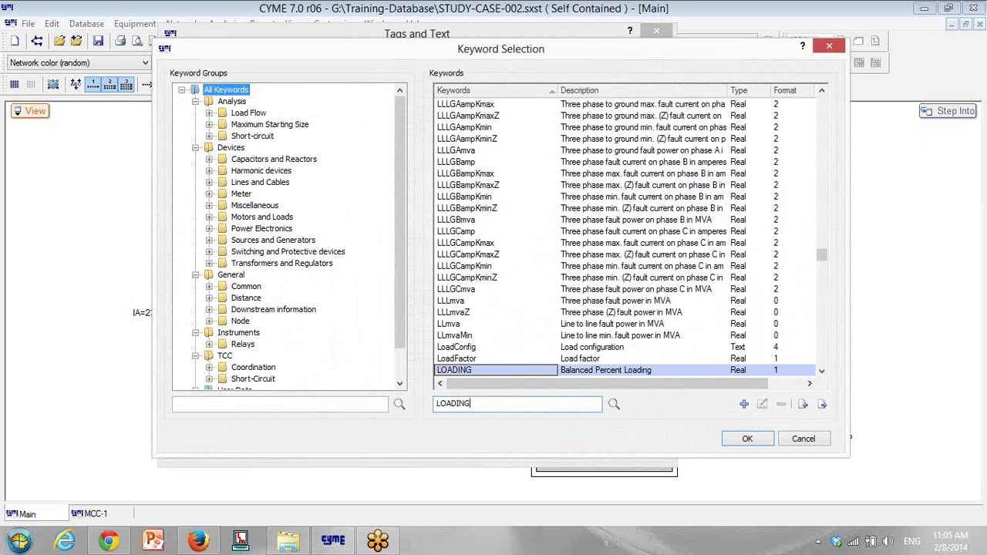
pyautogui.click(747, 438)
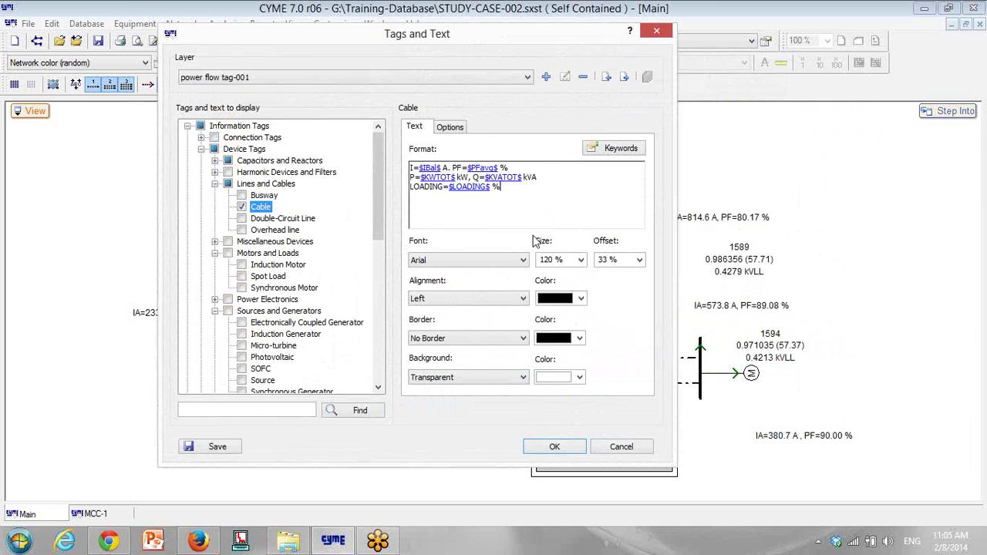
pyautogui.click(204, 447)
pyautogui.click(498, 193)
pyautogui.click(600, 151)
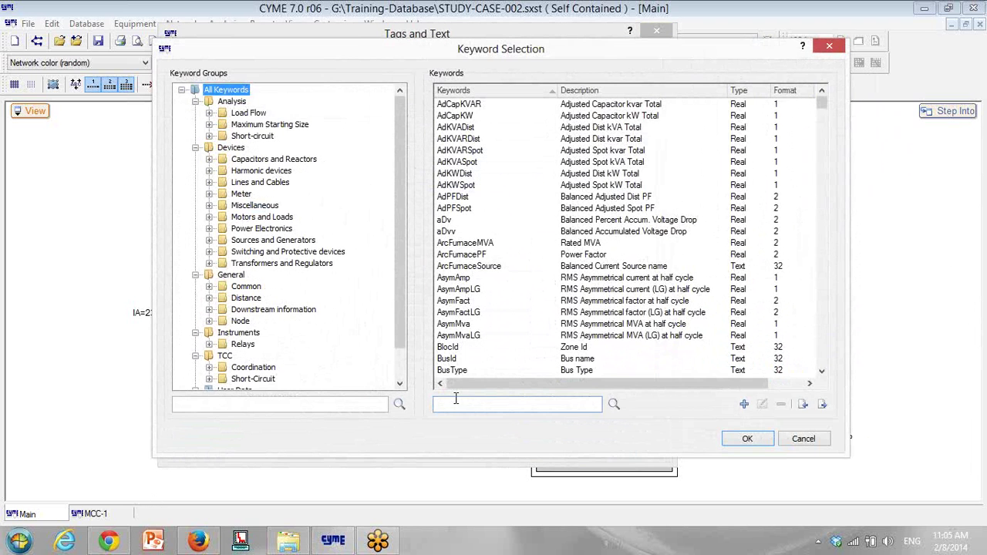
# Insert the $KWLossTot$ keyword for 'Loss=' in the Cable tag format.
pyautogui.write('kw')
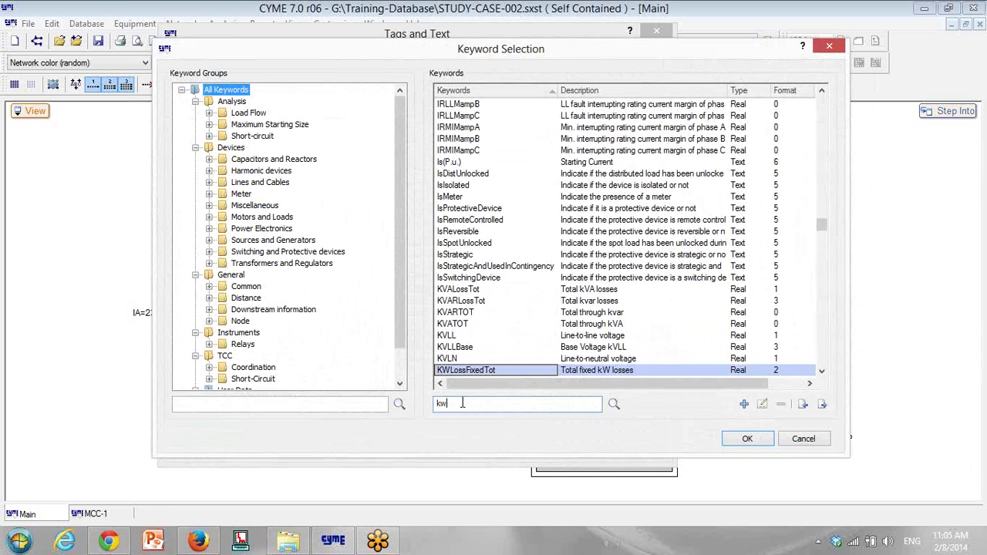
pyautogui.scroll(-4, 556, 370)
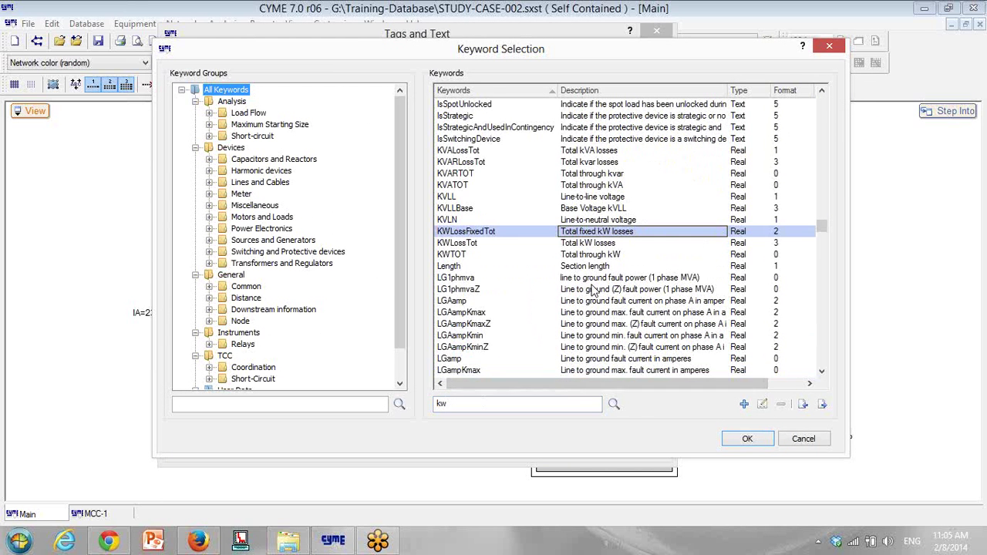
pyautogui.click(589, 243)
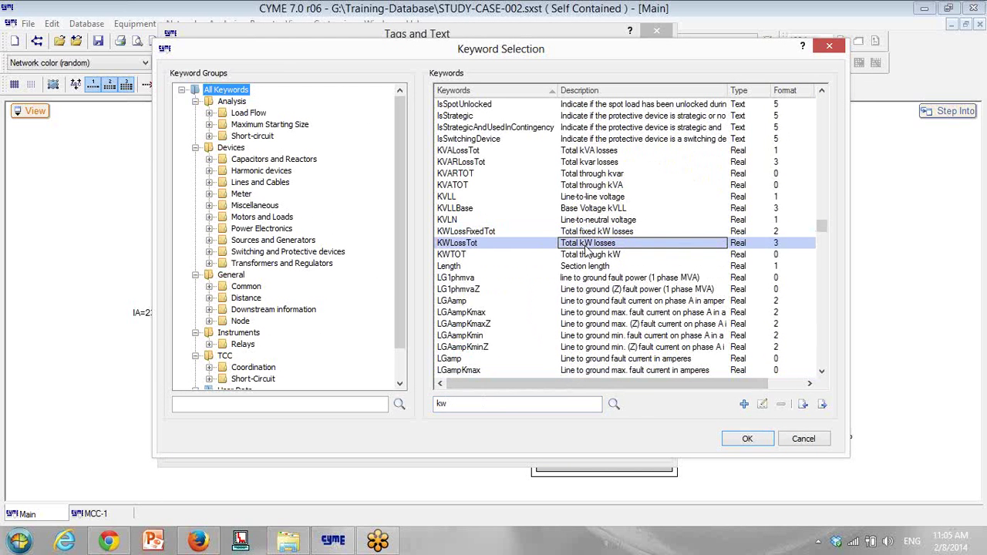
pyautogui.click(746, 440)
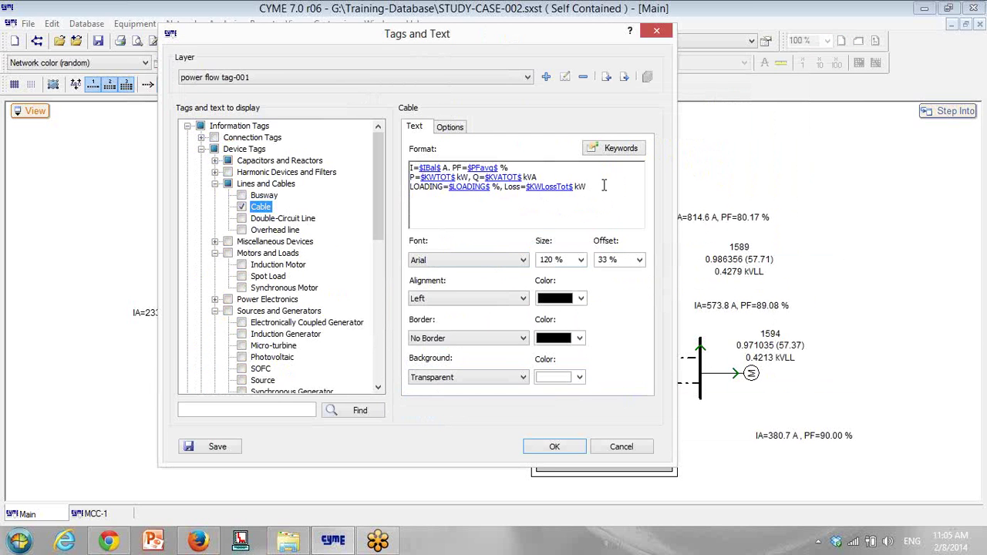
# Add the 'Lenght=$Length$' line to the Cable tag and save the layer settings.
pyautogui.write('enght=')
pyautogui.click(606, 148)
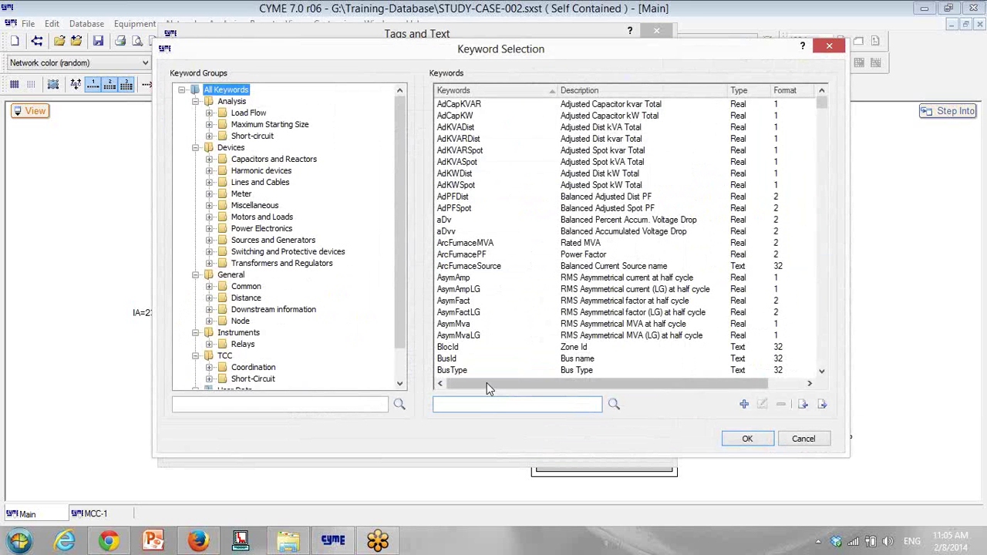
pyautogui.click(490, 404)
pyautogui.write('length')
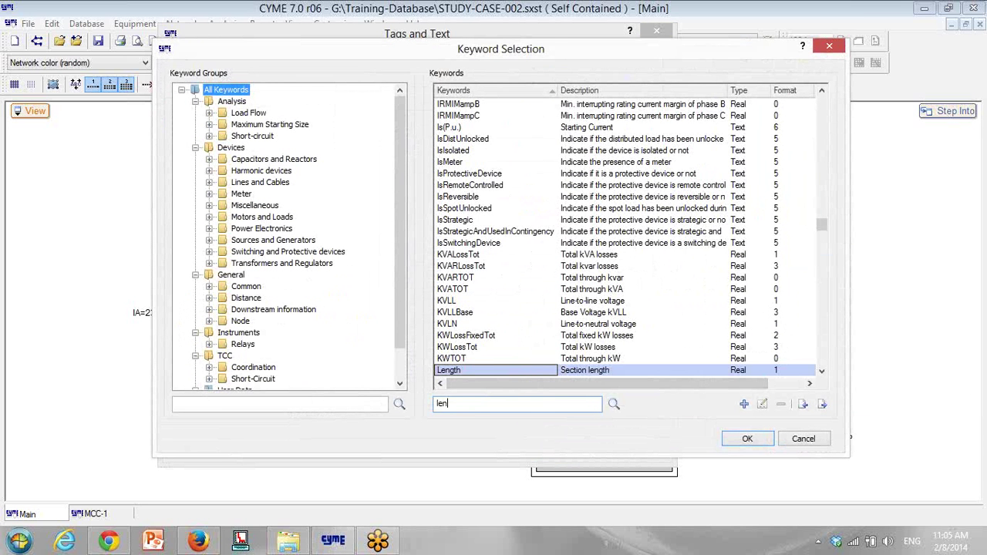
pyautogui.click(749, 440)
pyautogui.click(216, 446)
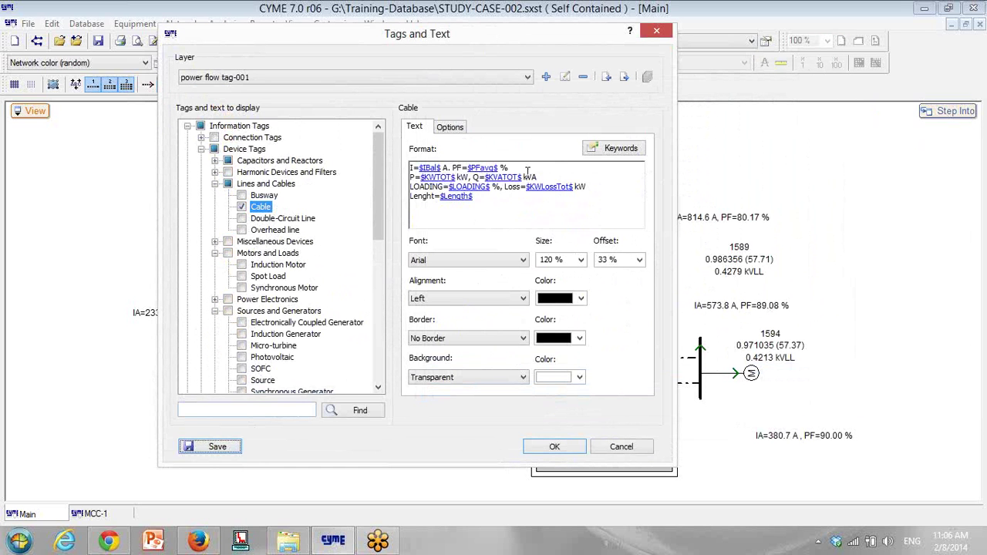
# Copy the four-line Cable format into the newly enabled Overhead line tag.
pyautogui.moveTo(550, 207); pyautogui.dragTo(397, 159)
pyautogui.rightClick(447, 182)
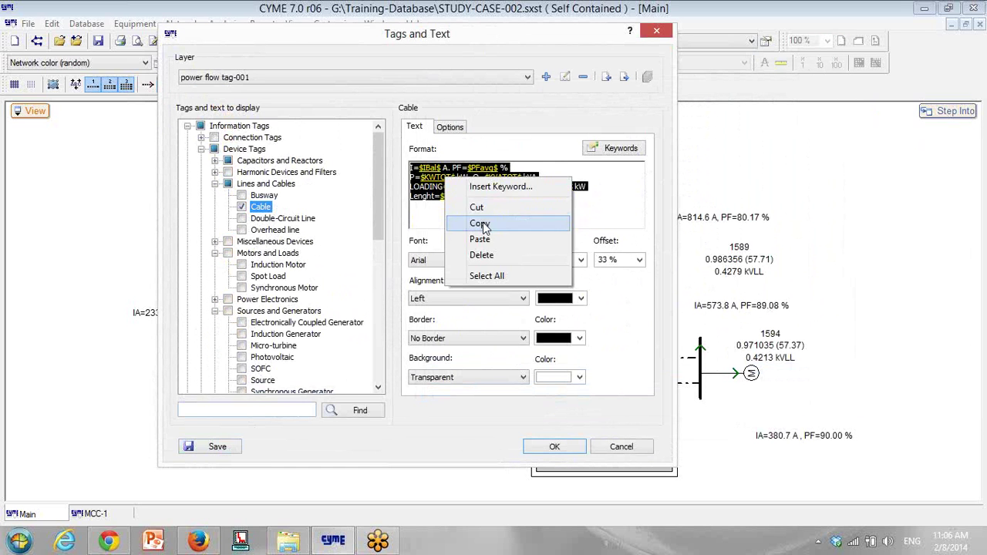
pyautogui.click(480, 225)
pyautogui.click(272, 230)
pyautogui.click(241, 230)
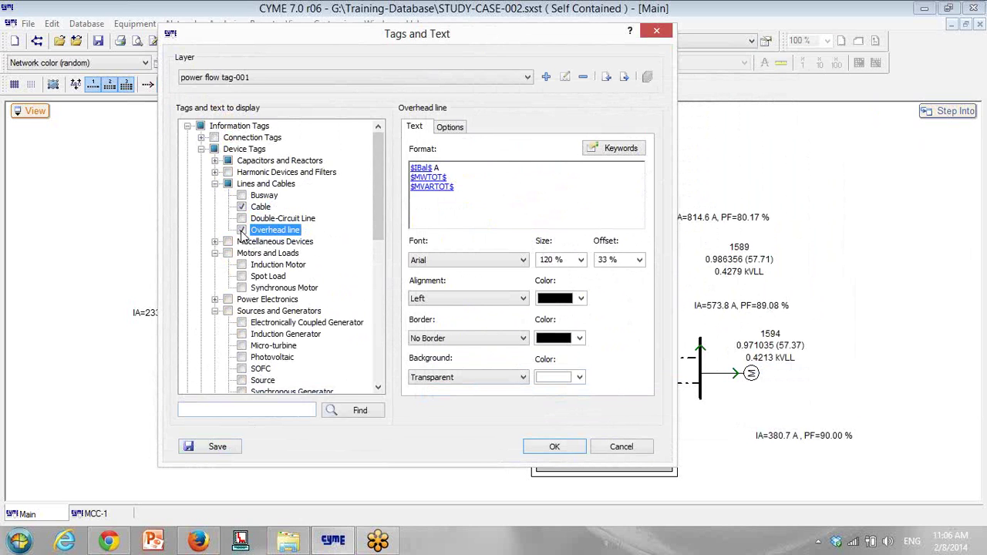
pyautogui.moveTo(485, 207); pyautogui.dragTo(336, 131)
pyautogui.hotkey('ctrl', 'v')
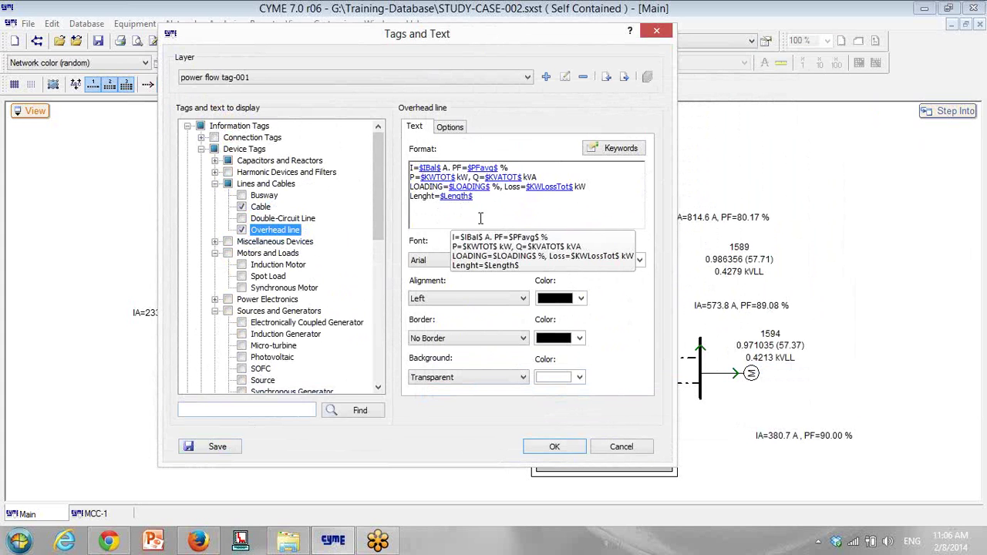
# Enable the Induction Motor tag with the Cable format, minus the LOADING and Lenght lines.
pyautogui.click(241, 265)
pyautogui.moveTo(540, 172); pyautogui.dragTo(325, 166)
pyautogui.hotkey('ctrl', 'v')
pyautogui.moveTo(482, 196); pyautogui.dragTo(355, 195)
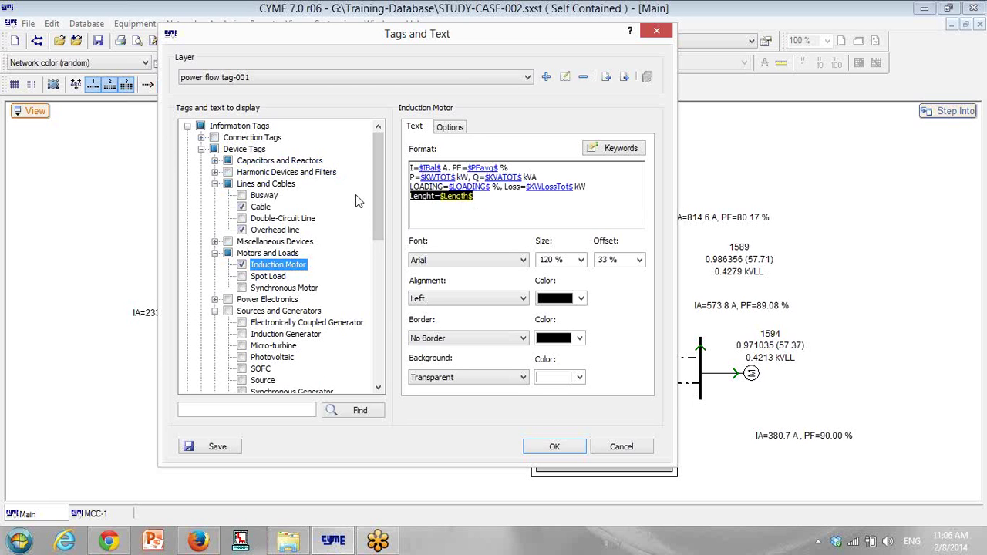
pyautogui.press('Delete')
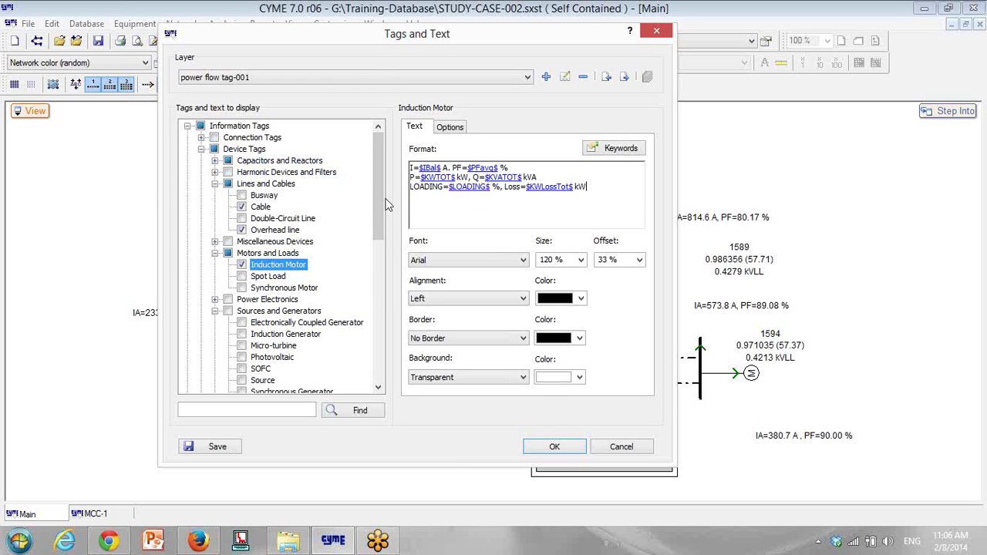
pyautogui.moveTo(588, 187); pyautogui.dragTo(366, 189)
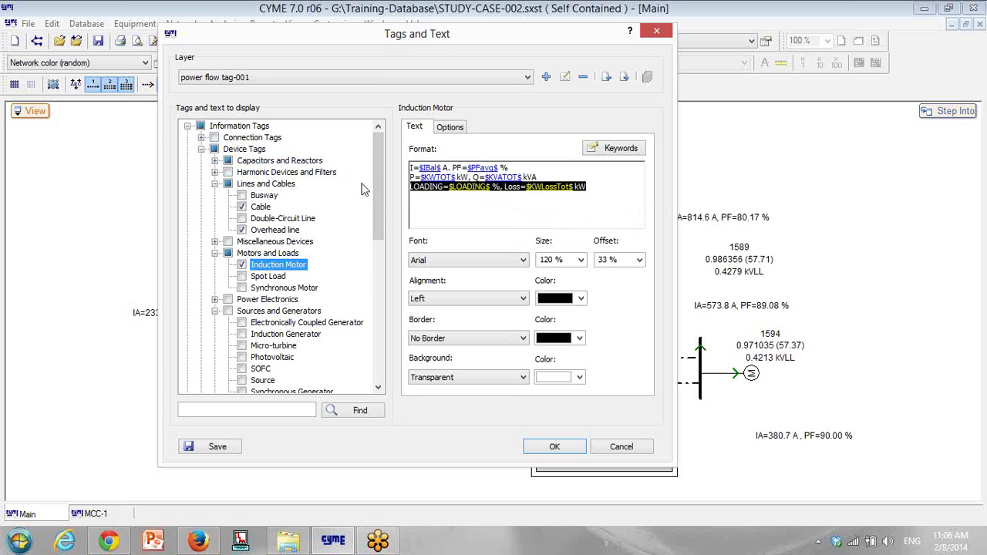
pyautogui.press('Delete')
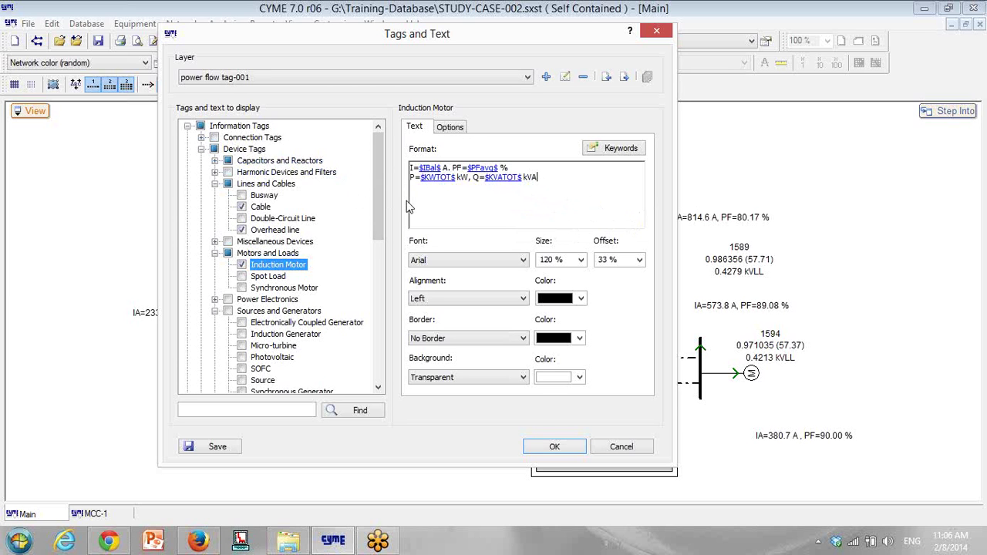
pyautogui.moveTo(559, 178); pyautogui.dragTo(411, 165)
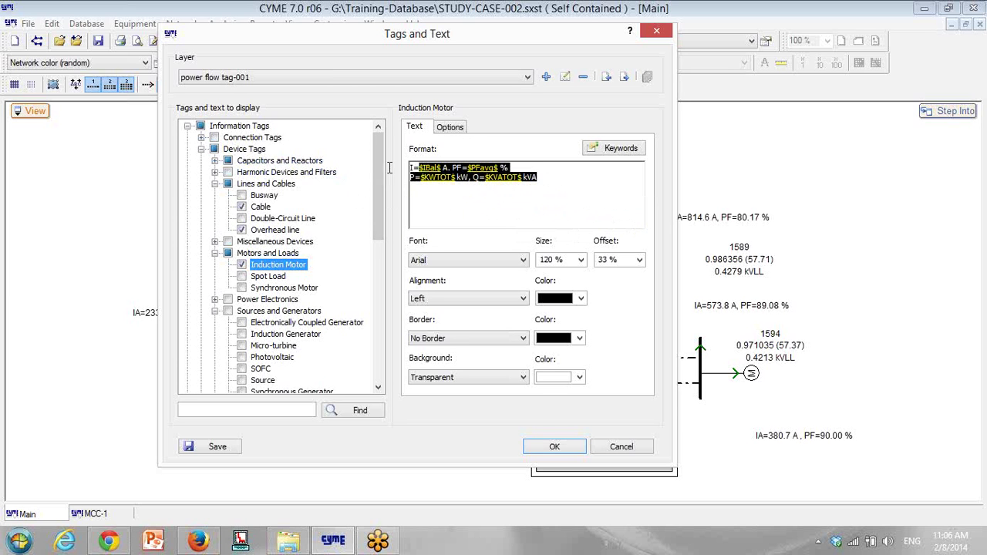
# Enable Spot Load and Source tags, each using the two-line current and power format.
pyautogui.click(243, 277)
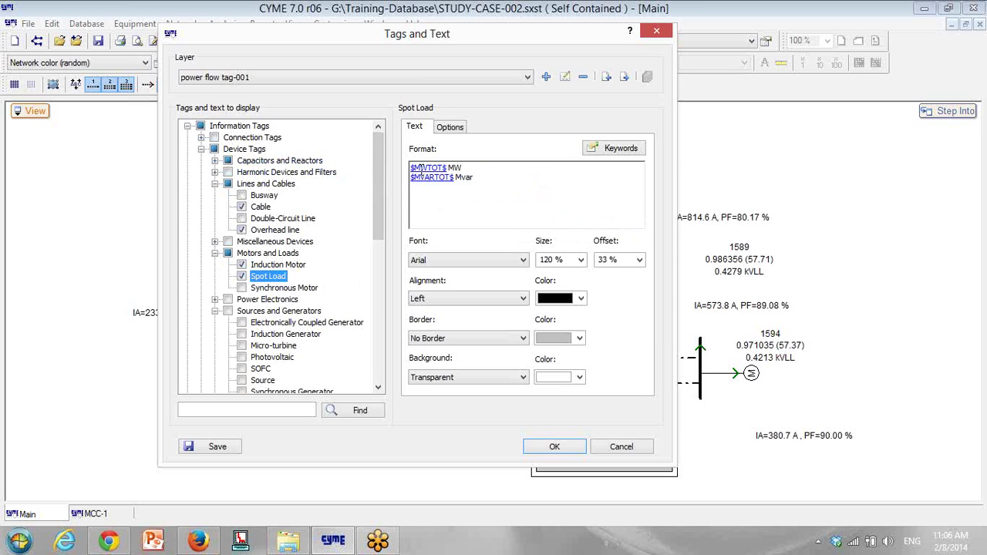
pyautogui.hotkey('ctrl', 'a')
pyautogui.hotkey('ctrl', 'v')
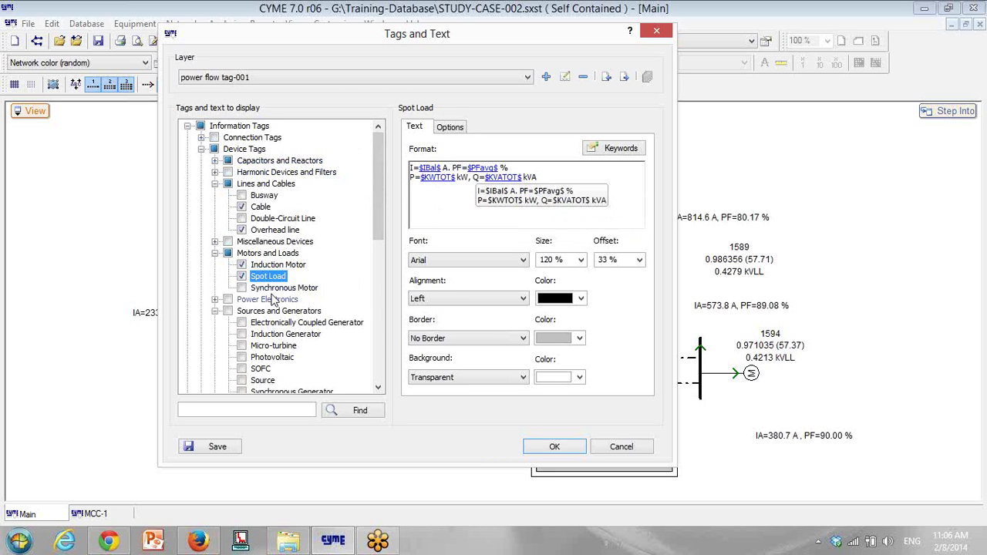
pyautogui.moveTo(378, 195); pyautogui.dragTo(370, 257)
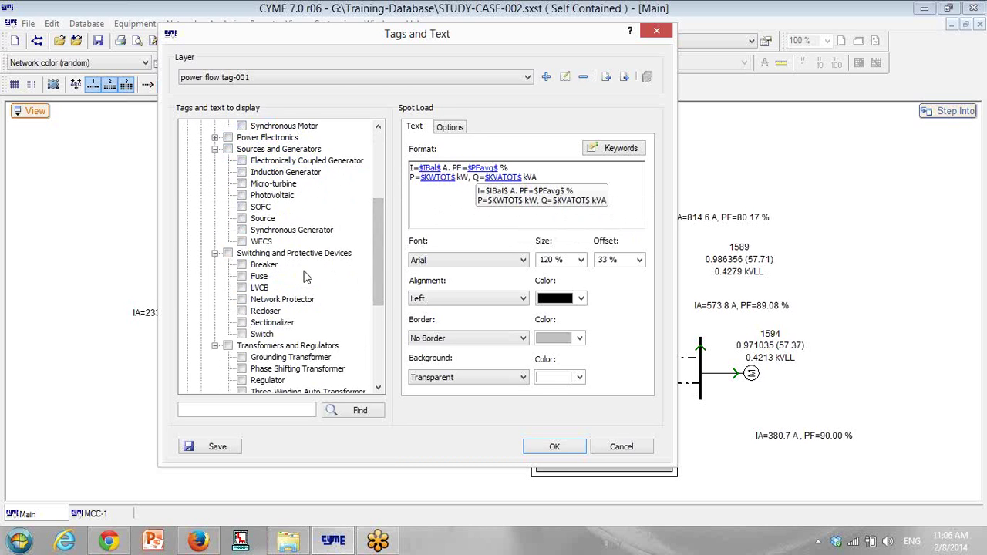
pyautogui.click(241, 219)
pyautogui.click(446, 176)
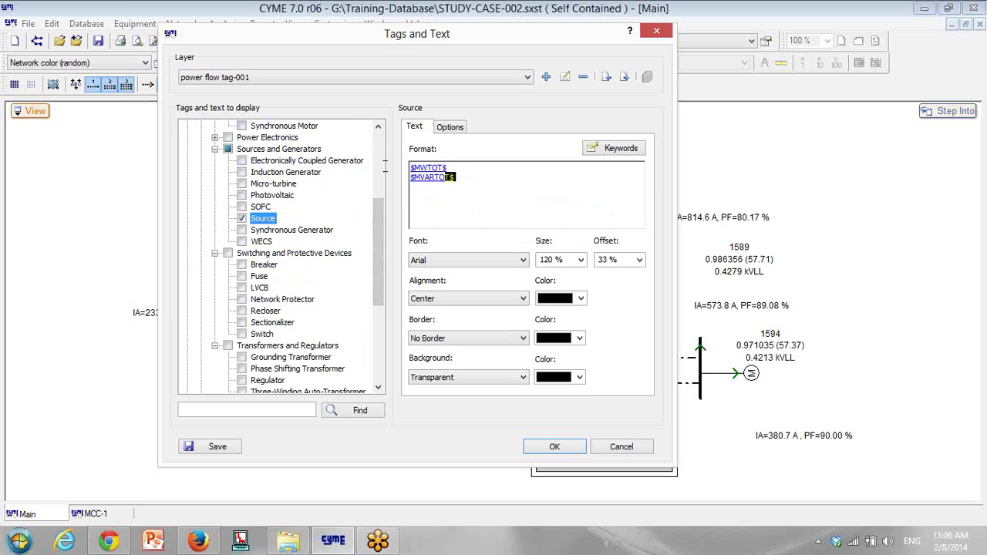
pyautogui.hotkey('ctrl', 'a')
pyautogui.hotkey('ctrl', 'v')
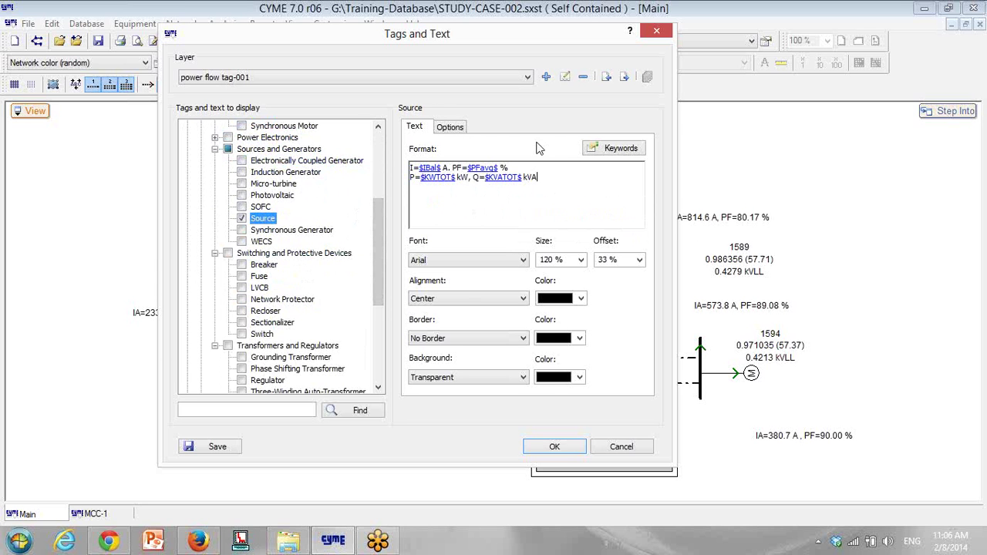
# Enable Synchronous Generator and Two-Winding Transformer tags with the same two-line current and power format.
pyautogui.click(242, 230)
pyautogui.hotkey('ctrl', 'a')
pyautogui.hotkey('ctrl', 'v')
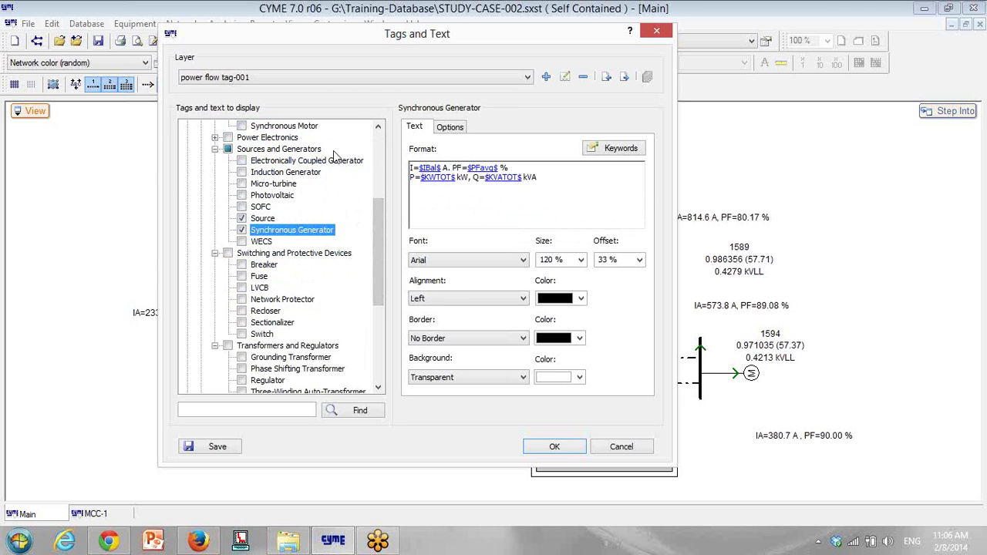
pyautogui.moveTo(378, 230); pyautogui.dragTo(376, 269)
pyautogui.click(242, 300)
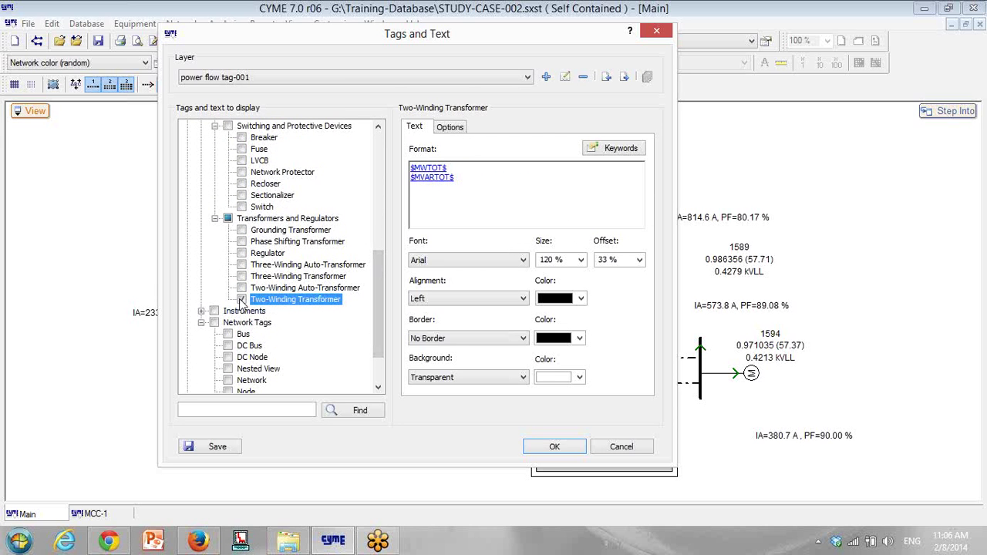
pyautogui.click(474, 189)
pyautogui.hotkey('ctrl', 'a')
pyautogui.hotkey('ctrl', 'v')
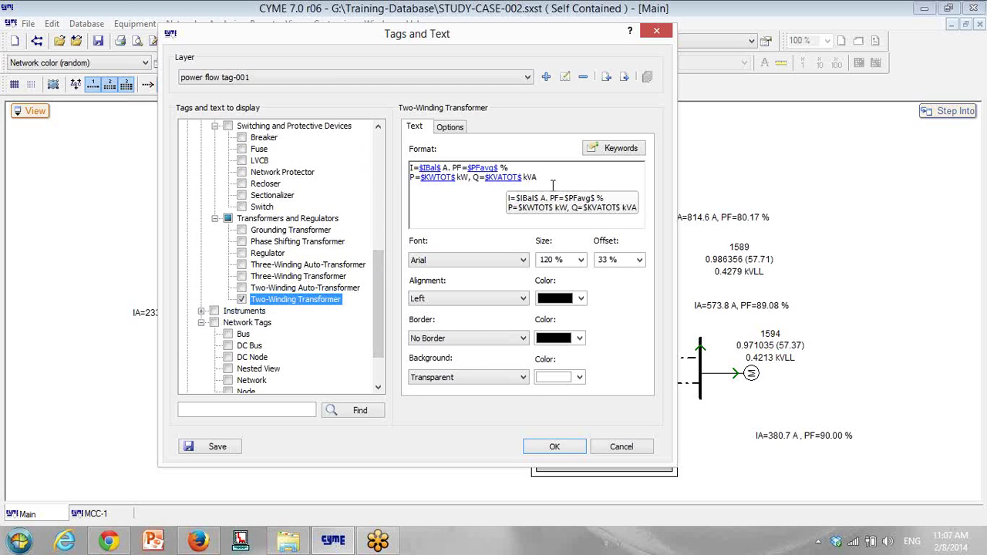
# Copy the 'LOADING=$LOADING$ %, Loss=$KWLossTot$ kW' line from the Cable tag format.
pyautogui.click(287, 219)
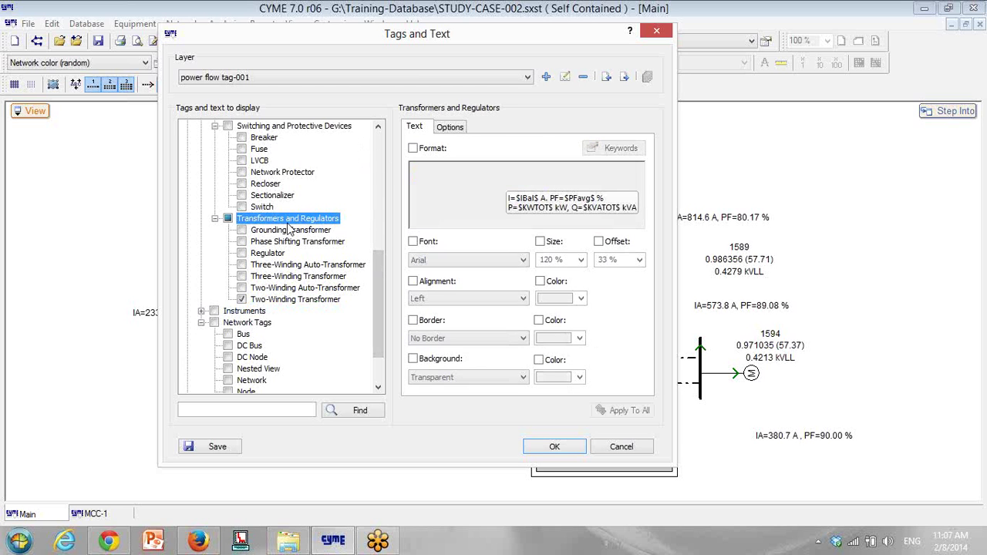
pyautogui.scroll(5, 292, 193)
pyautogui.scroll(2, 293, 179)
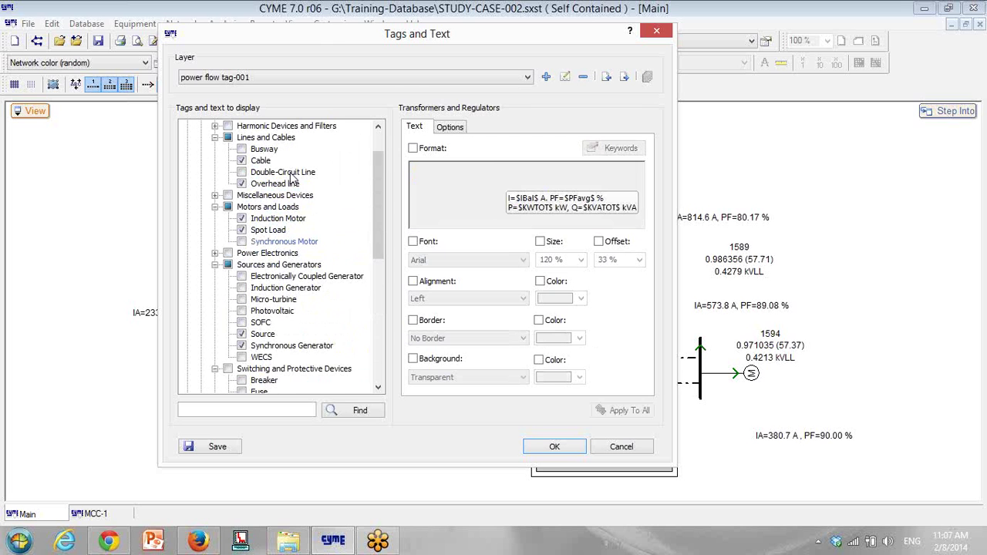
pyautogui.click(260, 160)
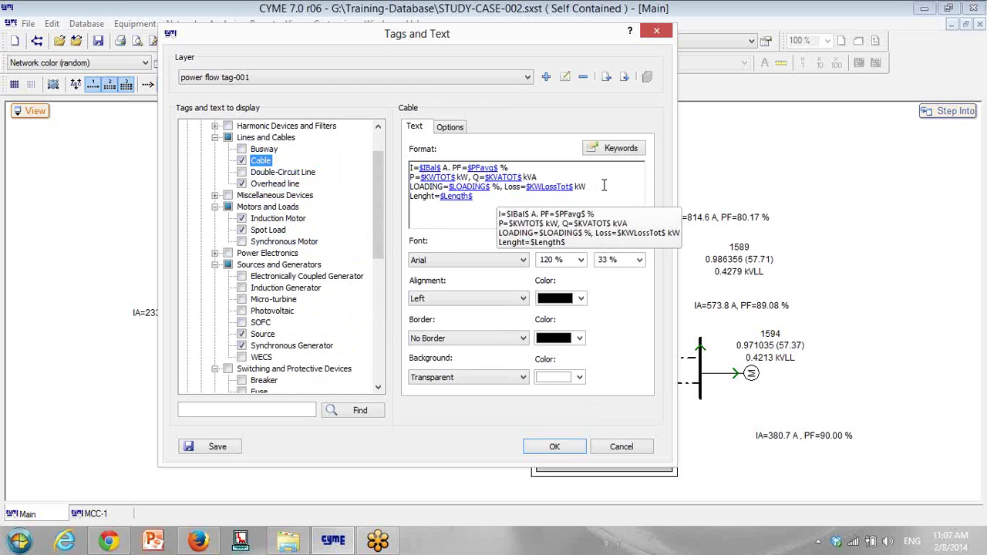
pyautogui.moveTo(603, 186); pyautogui.dragTo(409, 186)
pyautogui.hotkey('ctrl', 'c')
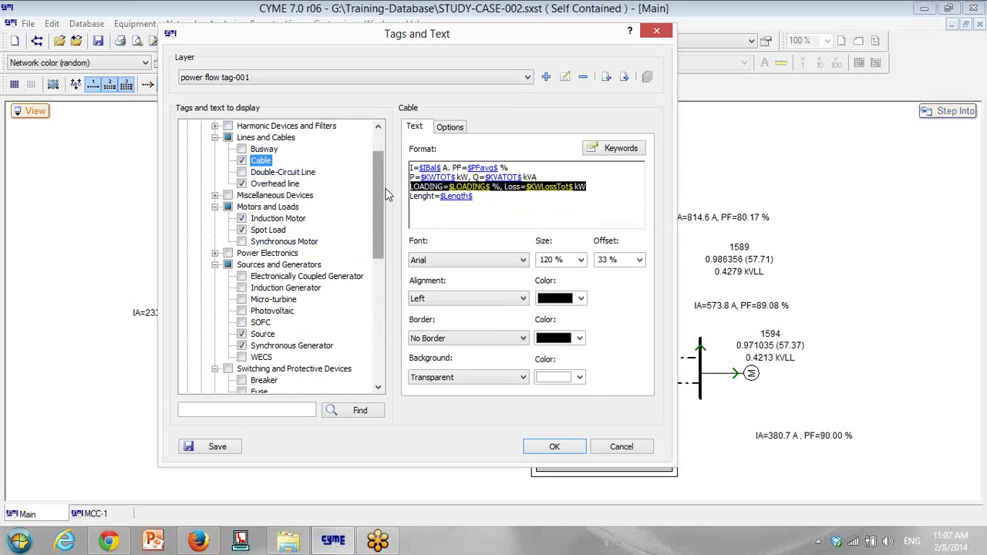
# Add that line as the transformer format's third line and enable Bus tags.
pyautogui.moveTo(379, 223); pyautogui.dragTo(372, 343)
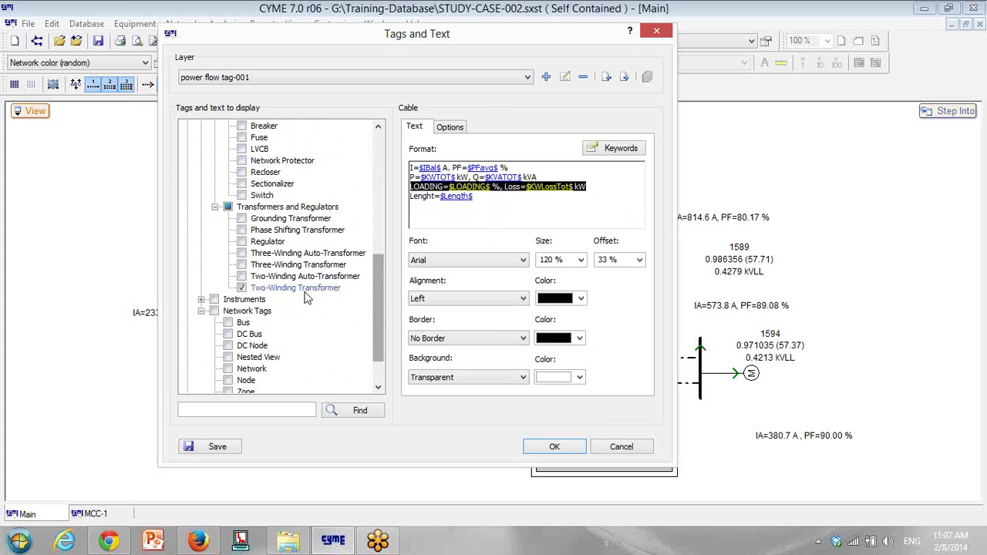
pyautogui.click(297, 288)
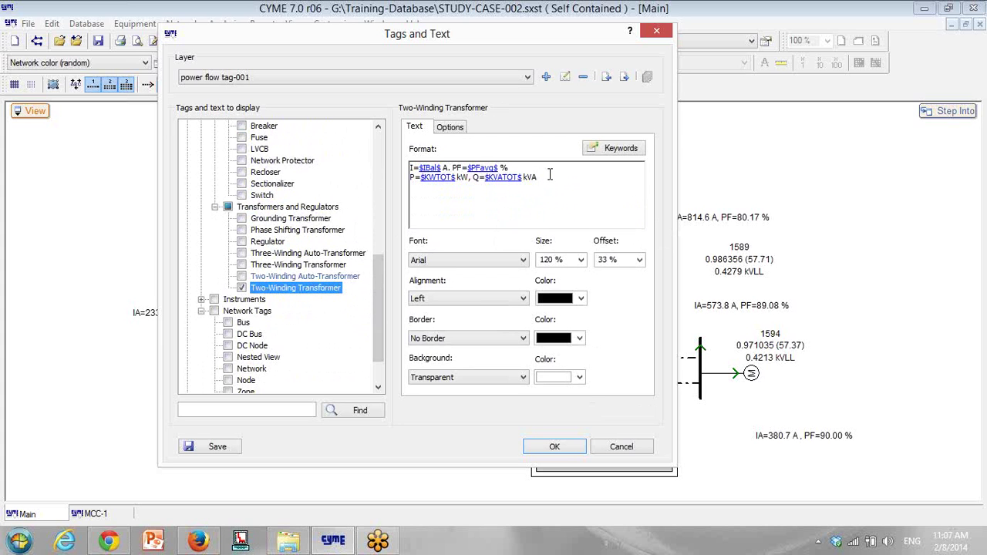
pyautogui.press('Return')
pyautogui.hotkey('ctrl', 'v')
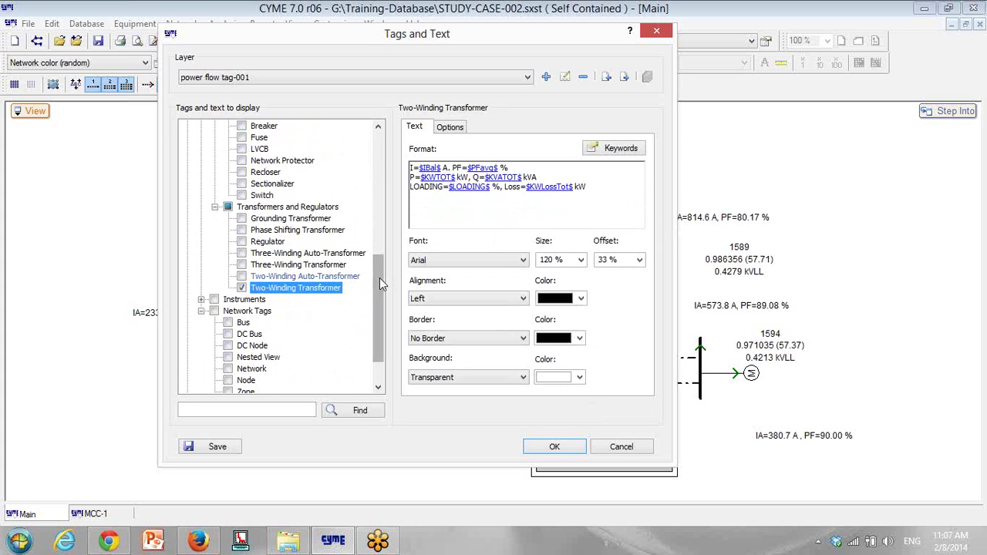
pyautogui.moveTo(378, 278); pyautogui.dragTo(378, 326)
pyautogui.click(228, 276)
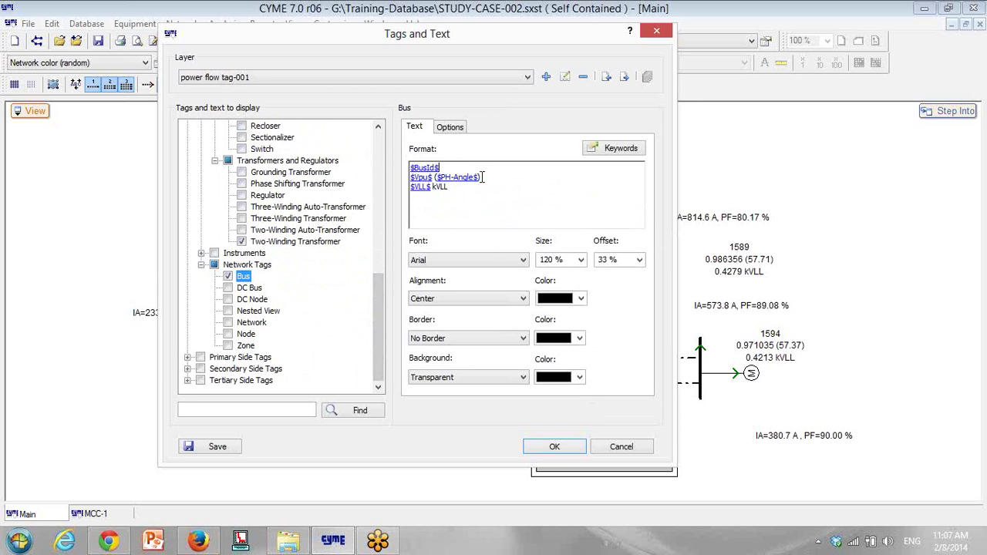
# Rewrite the Bus format's first line as 'Name: $BusId$, V=$VLL$ kVLL'.
pyautogui.moveTo(478, 186); pyautogui.dragTo(387, 191)
pyautogui.hotkey('ctrl', 'c')
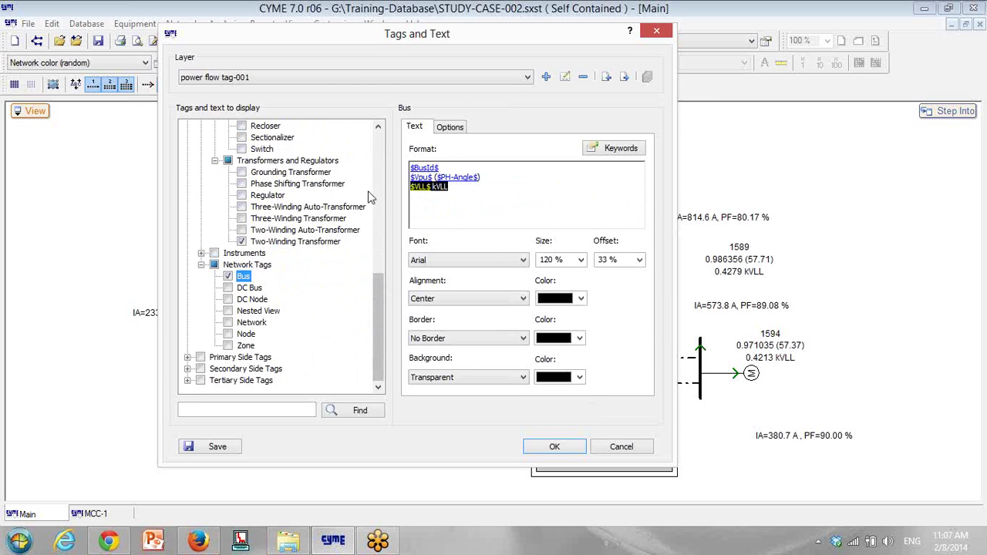
pyautogui.press('Delete')
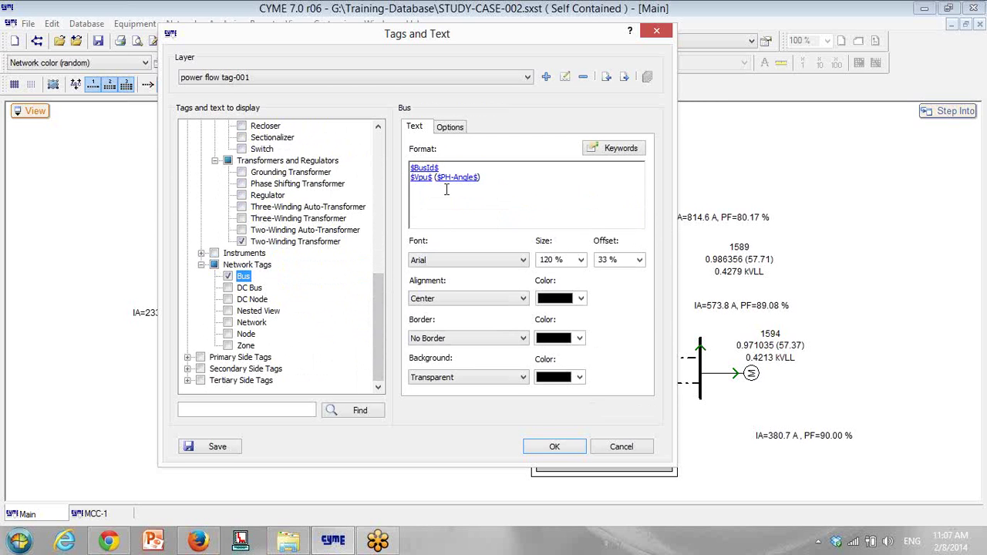
pyautogui.write('Name:')
pyautogui.click(492, 169)
pyautogui.hotkey('ctrl', 'v')
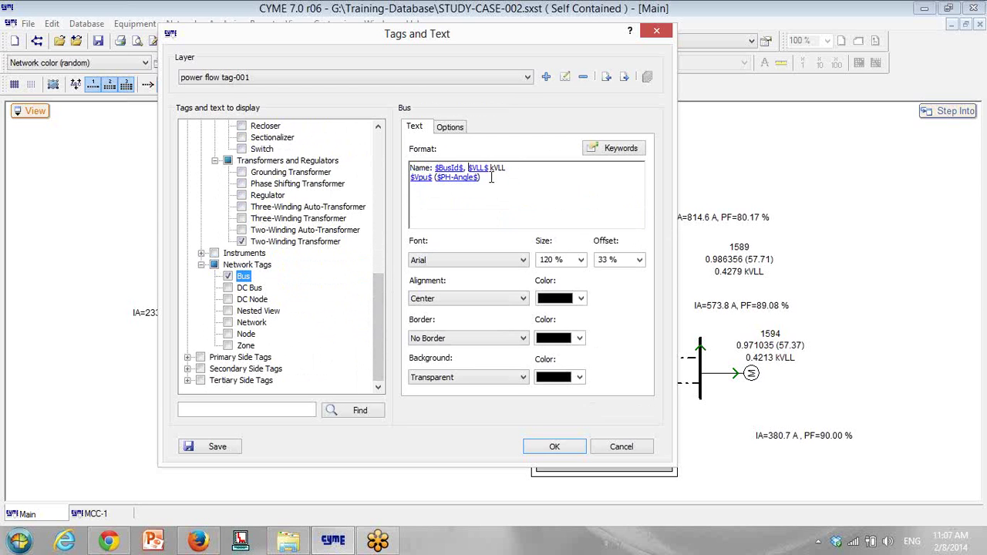
pyautogui.write('V=')
# Enable Node tags, then go back to the Bus format's first line.
pyautogui.click(246, 334)
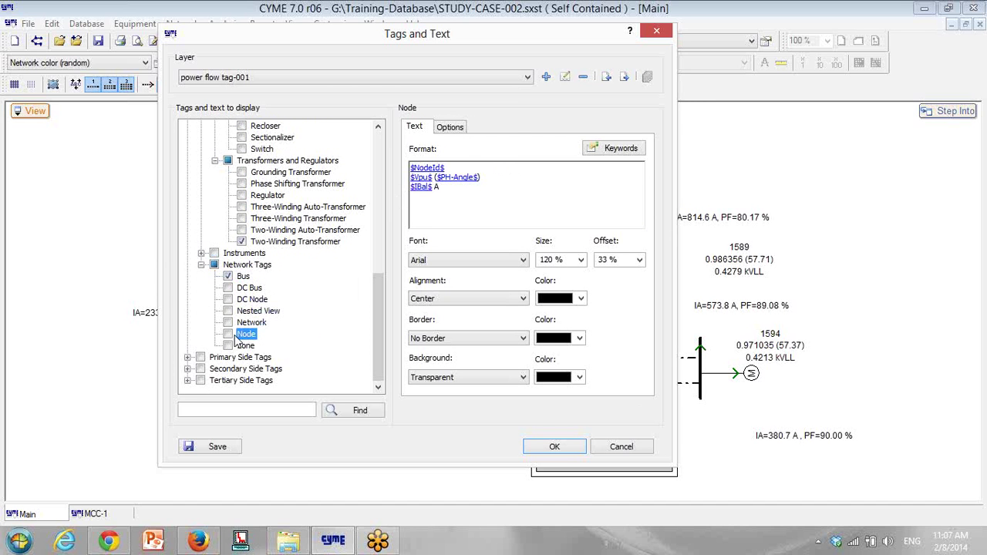
pyautogui.click(227, 335)
pyautogui.click(242, 276)
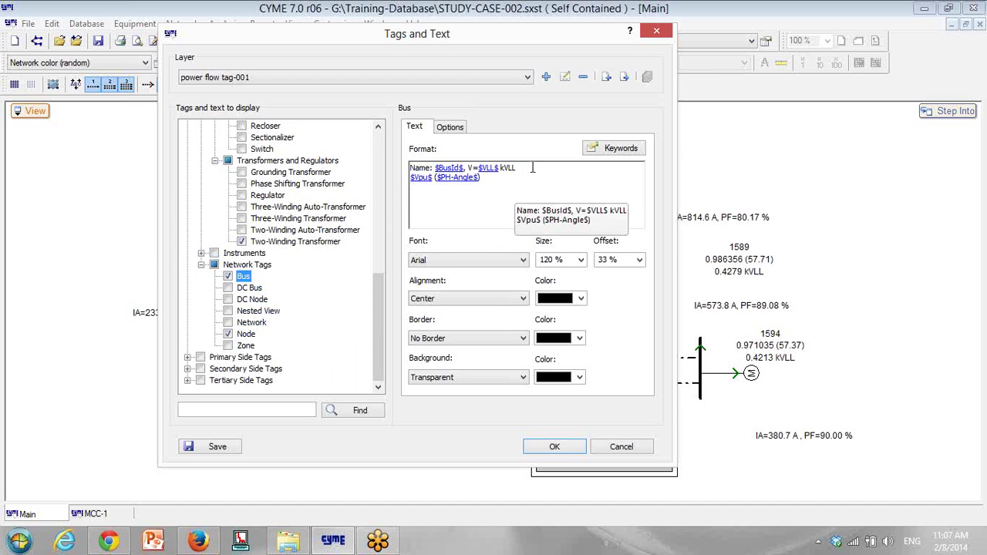
pyautogui.moveTo(532, 167); pyautogui.dragTo(302, 170)
# Copy $Vpu$ from the second line of the Bus tag format.
pyautogui.click(455, 176)
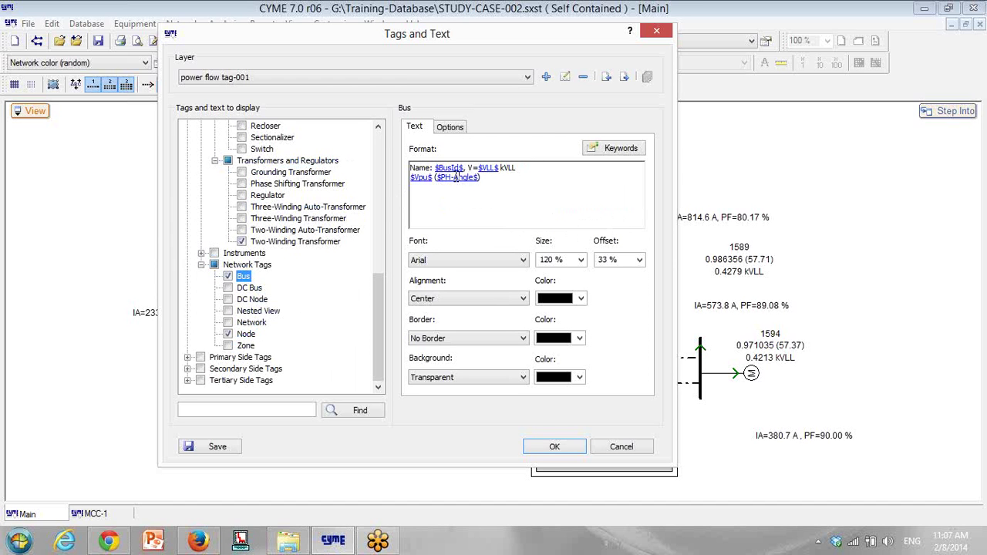
pyautogui.click(246, 334)
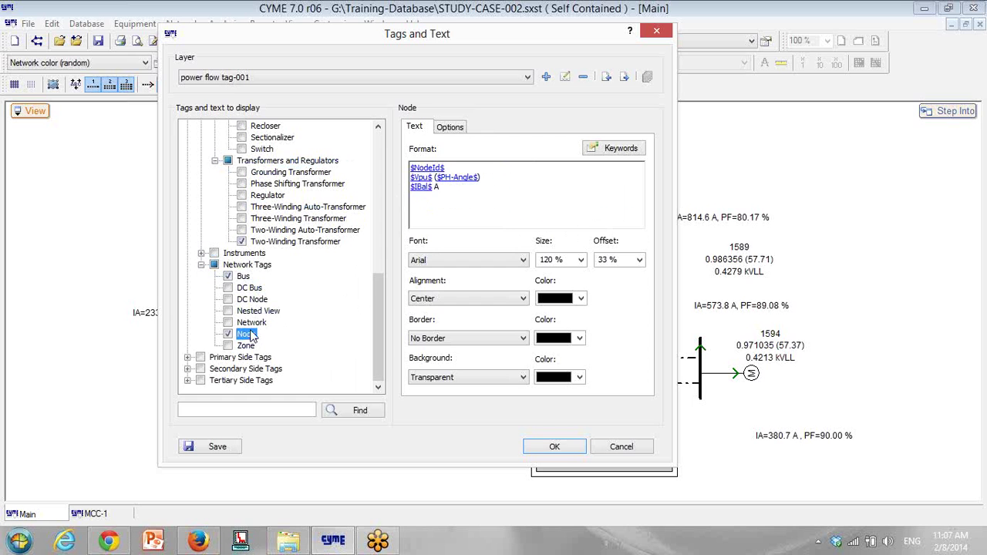
pyautogui.click(243, 276)
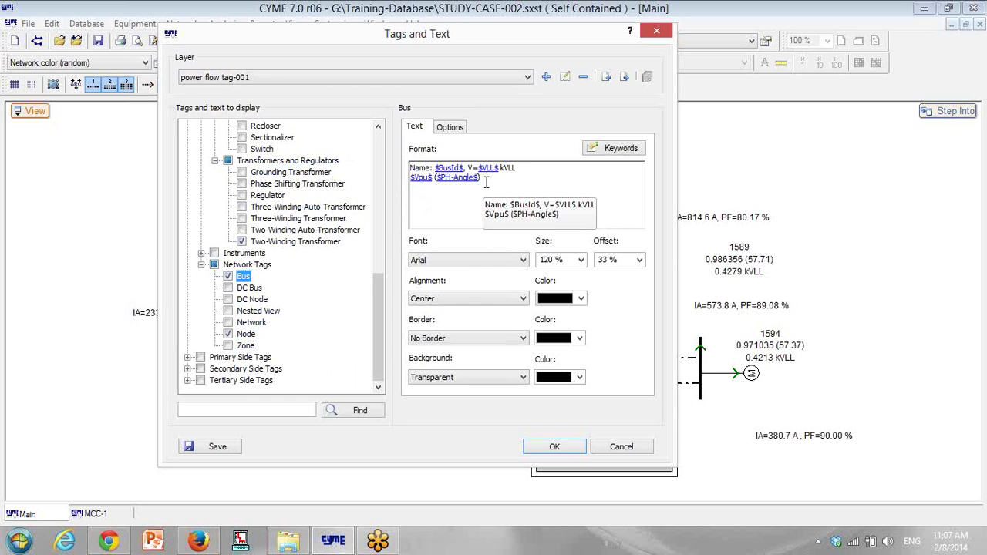
pyautogui.click(435, 183)
pyautogui.click(434, 177)
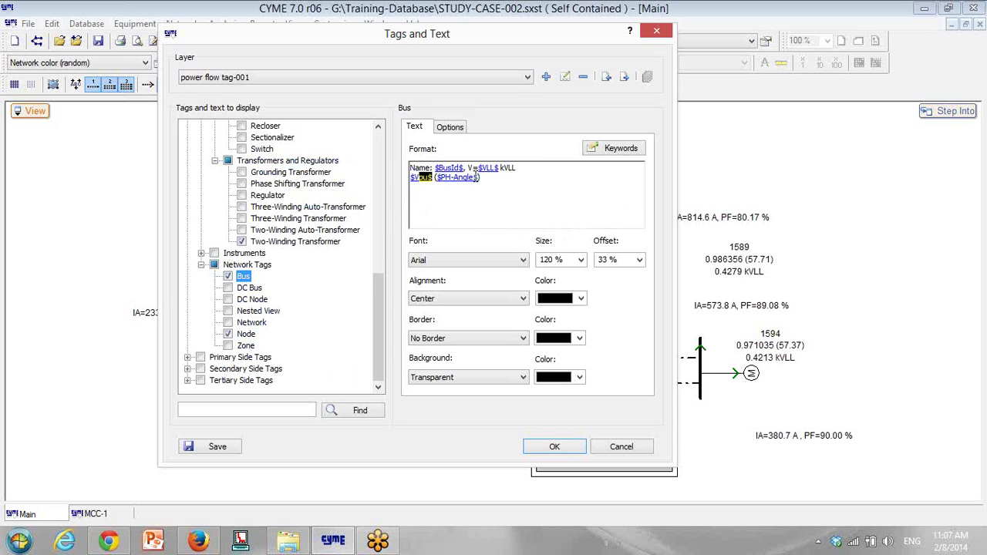
pyautogui.moveTo(434, 177); pyautogui.dragTo(410, 177)
pyautogui.hotkey('ctrl', 'c')
# Make the Node format read '$NodeId$,V= $Vpu$' only, then save and apply the layer.
pyautogui.click(248, 337)
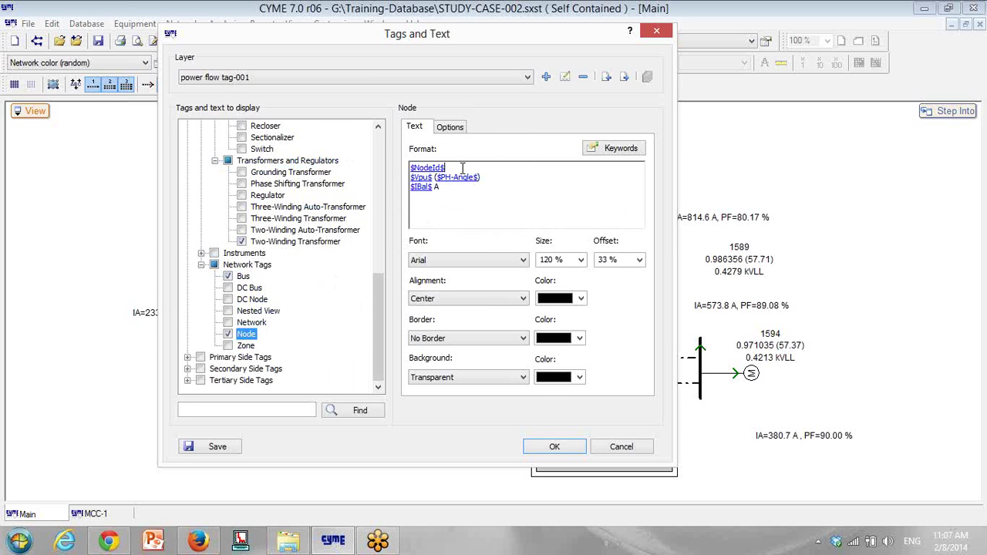
pyautogui.hotkey('ctrl', 'v')
pyautogui.hotkey('shift', 'Up')
pyautogui.hotkey('shift', 'Up')
pyautogui.press('BackSpace')
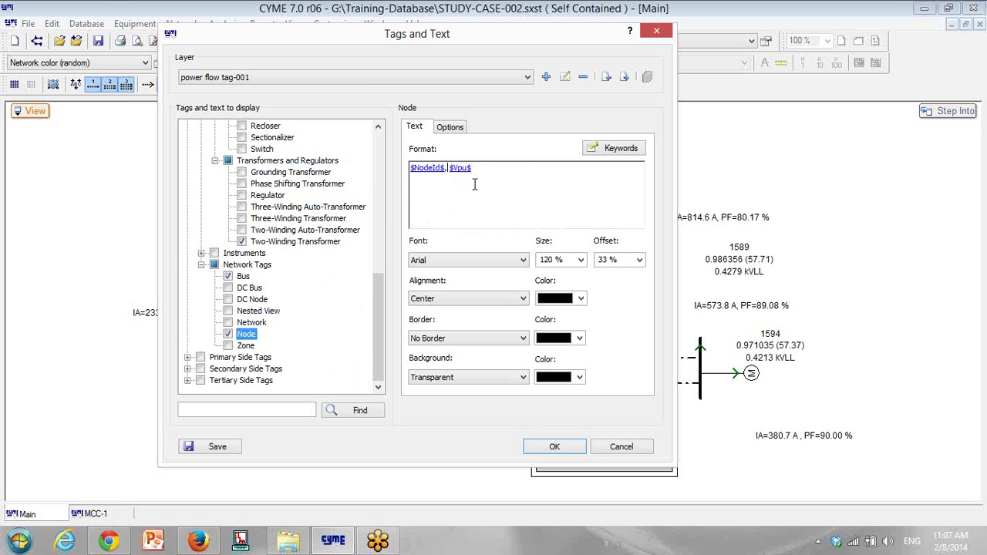
pyautogui.write('v=')
pyautogui.press('BackSpace')
pyautogui.press('BackSpace')
pyautogui.press('BackSpace')
pyautogui.write('V=')
pyautogui.click(219, 447)
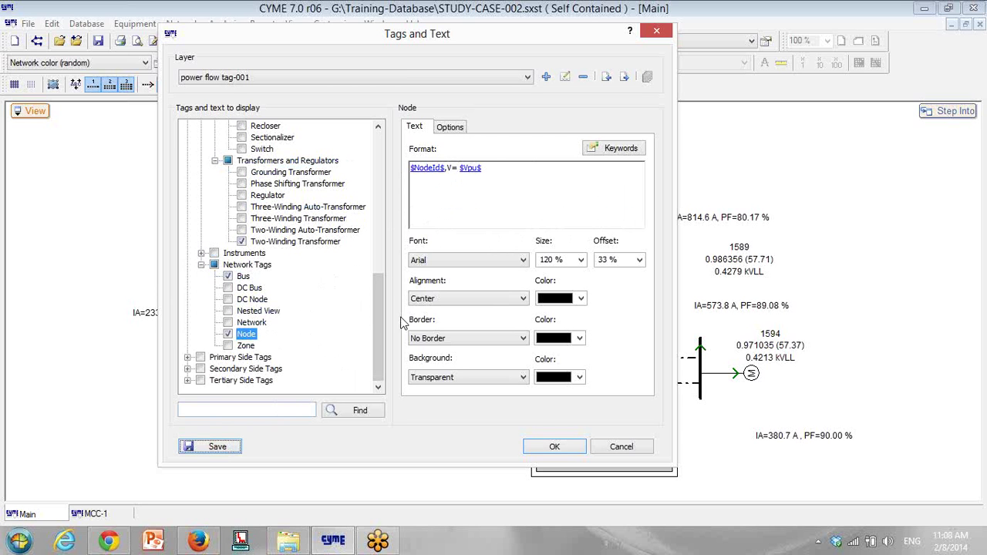
pyautogui.click(558, 446)
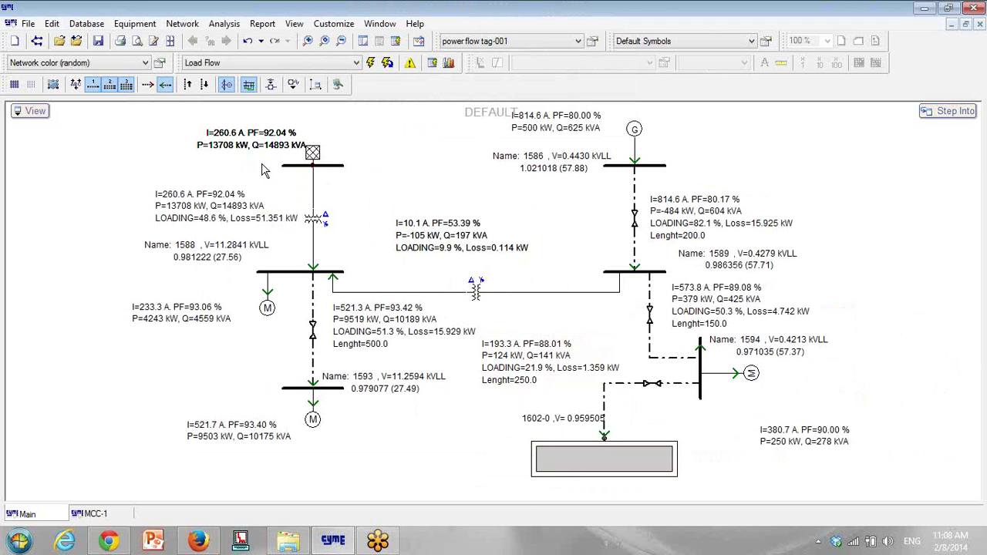
# Nudge the transformer branch label and set the tag-text reference size to 16.5.
pyautogui.click(432, 247)
pyautogui.moveTo(446, 247); pyautogui.dragTo(457, 255)
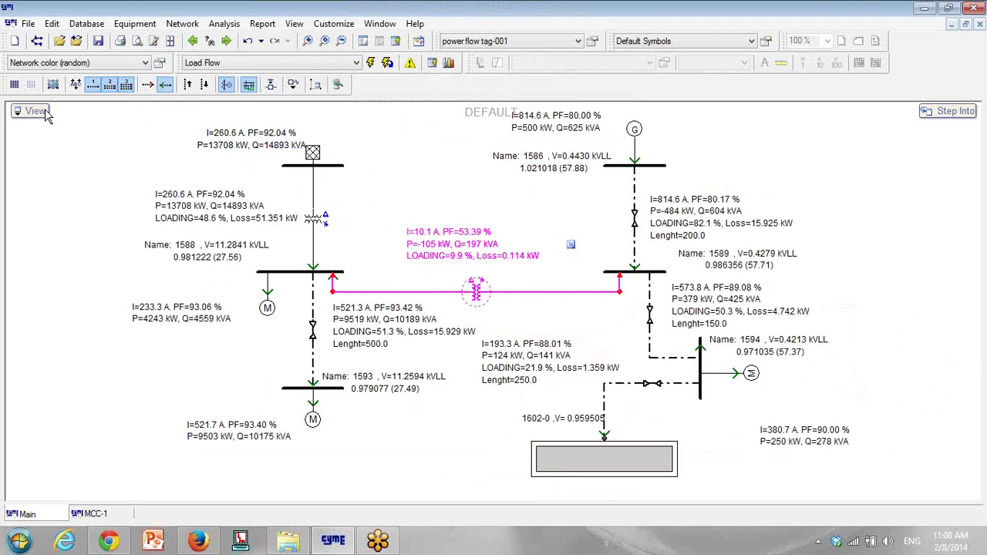
pyautogui.click(31, 110)
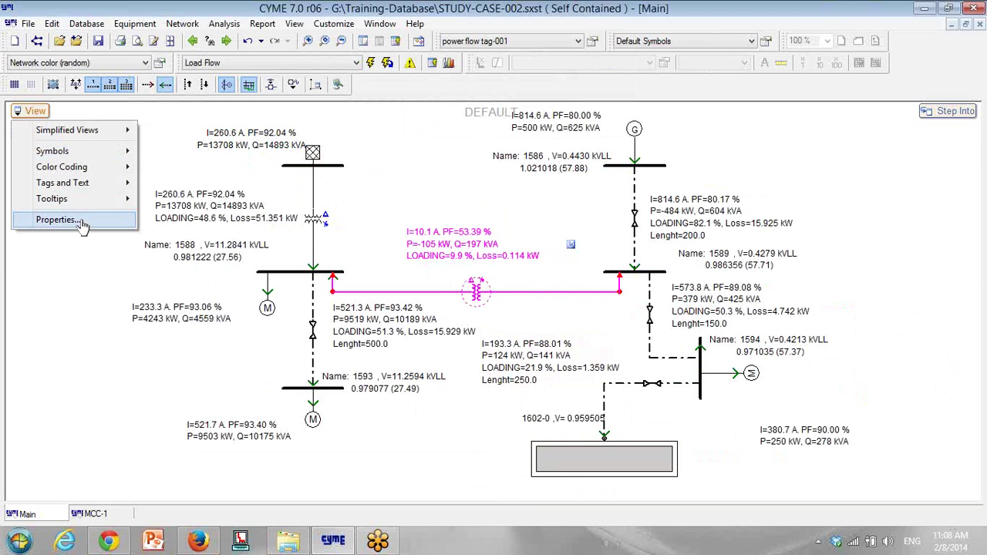
pyautogui.click(58, 220)
pyautogui.click(546, 192)
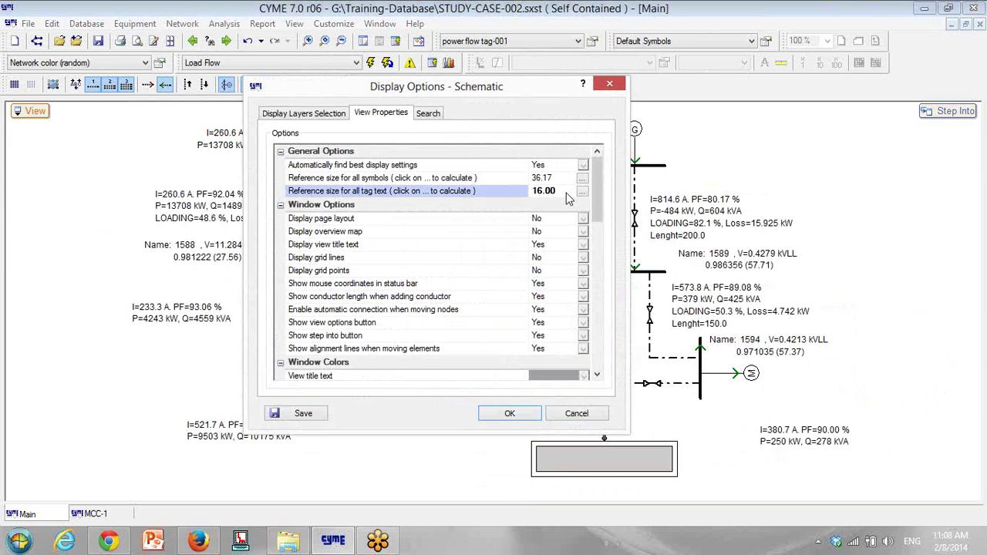
pyautogui.write('16.5')
pyautogui.click(515, 416)
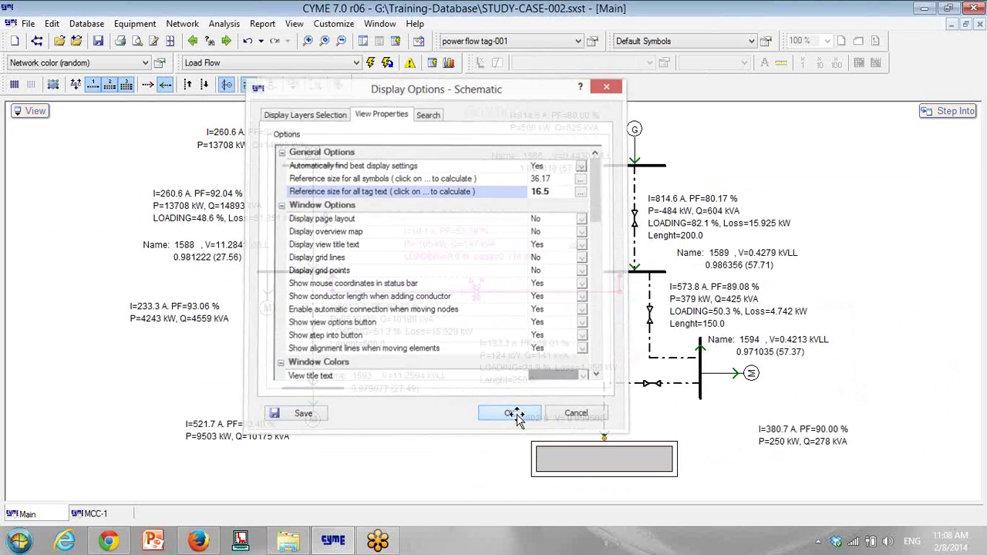
# Raise the tag-text reference size further to 17.
pyautogui.click(34, 111)
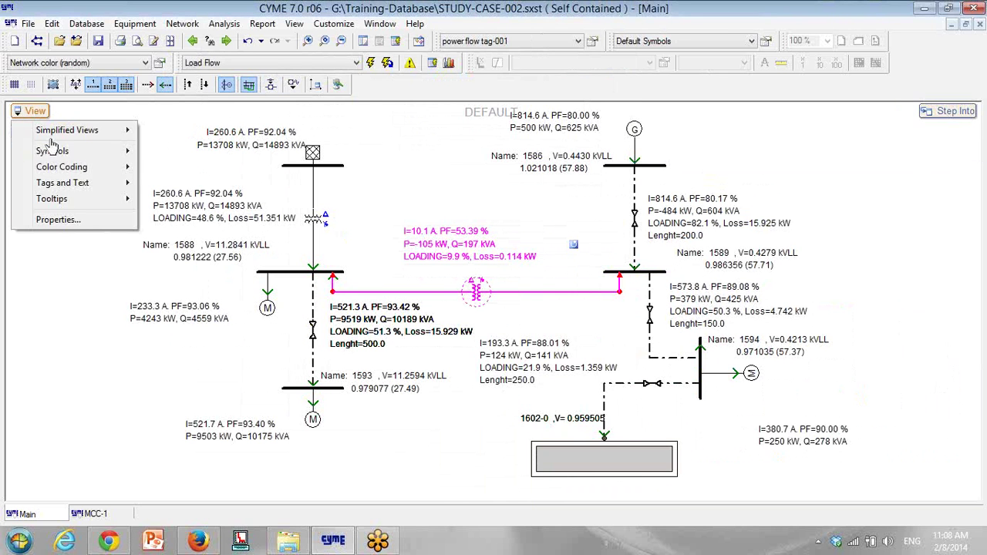
pyautogui.click(57, 220)
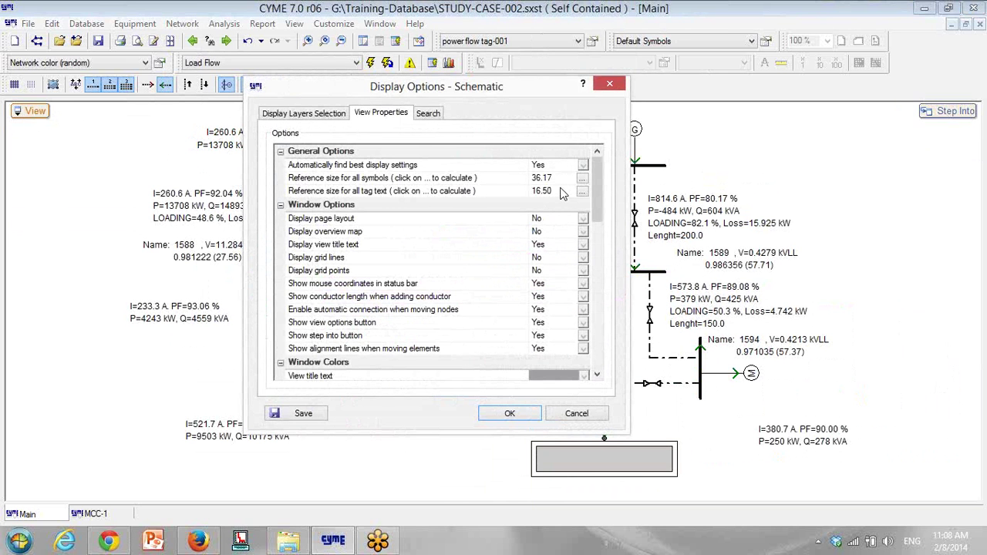
pyautogui.click(555, 191)
pyautogui.write('17')
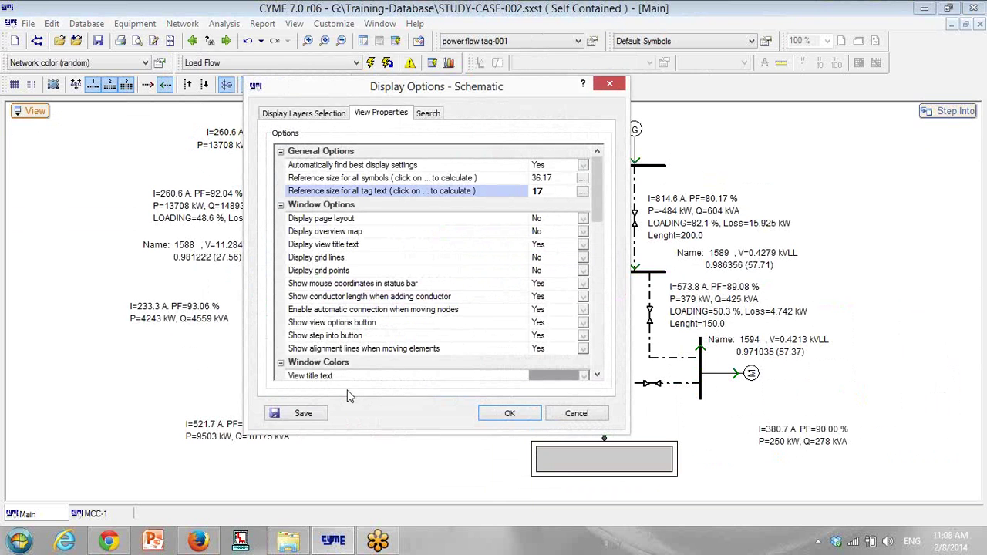
pyautogui.click(507, 413)
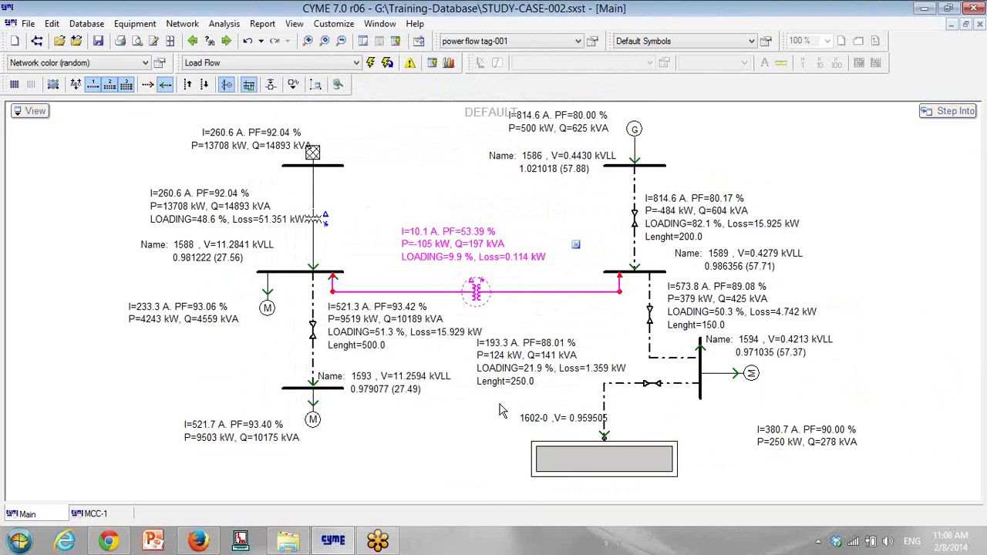
# Move the upper transformer's tag left and enable Display tag arrow for all Information Tags.
pyautogui.click(262, 222)
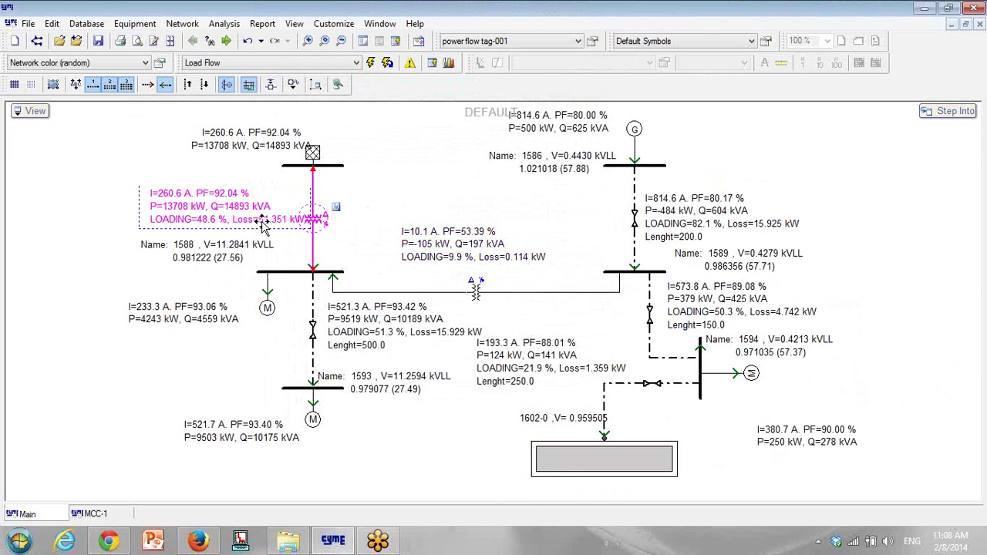
pyautogui.moveTo(262, 223); pyautogui.dragTo(239, 225)
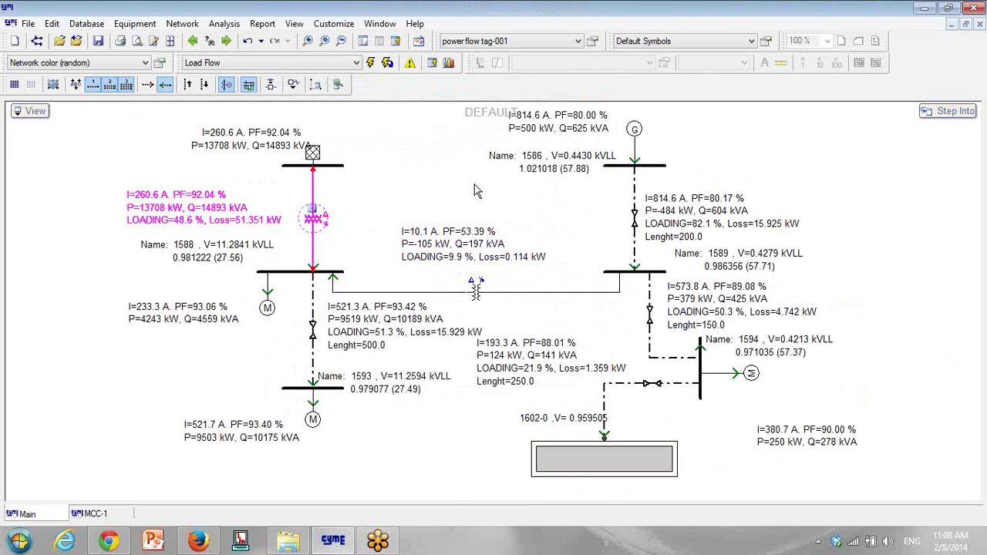
pyautogui.click(593, 41)
pyautogui.click(377, 86)
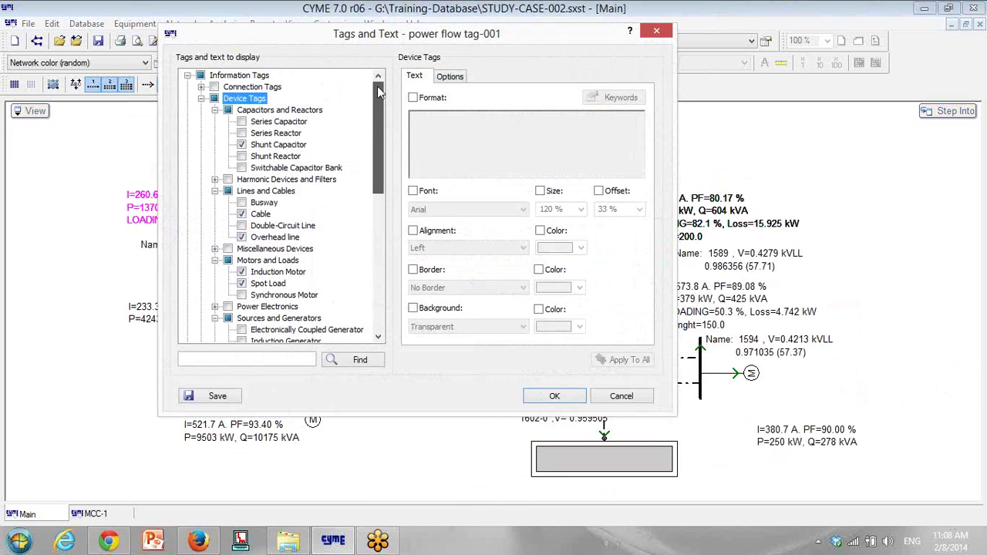
pyautogui.click(224, 75)
pyautogui.click(188, 75)
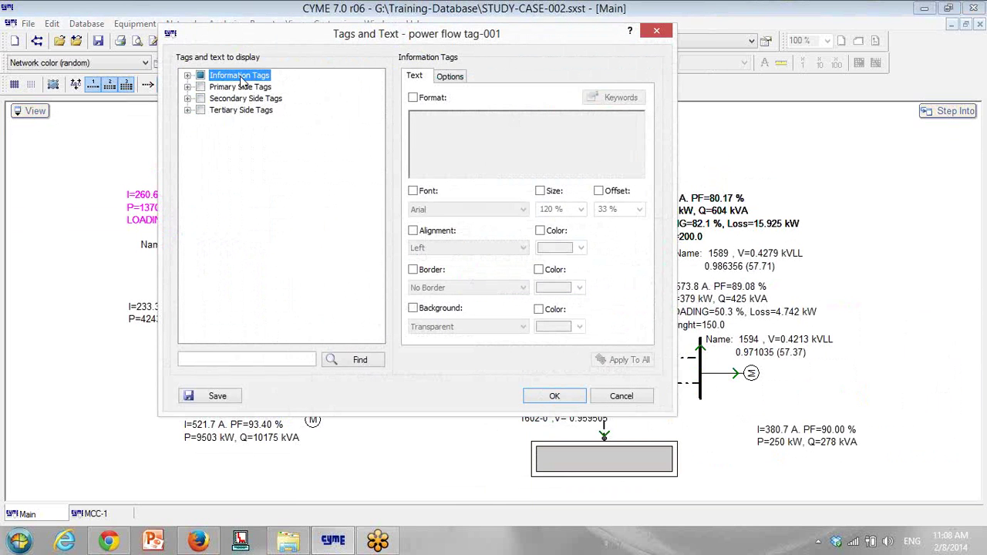
pyautogui.click(448, 77)
pyautogui.click(423, 215)
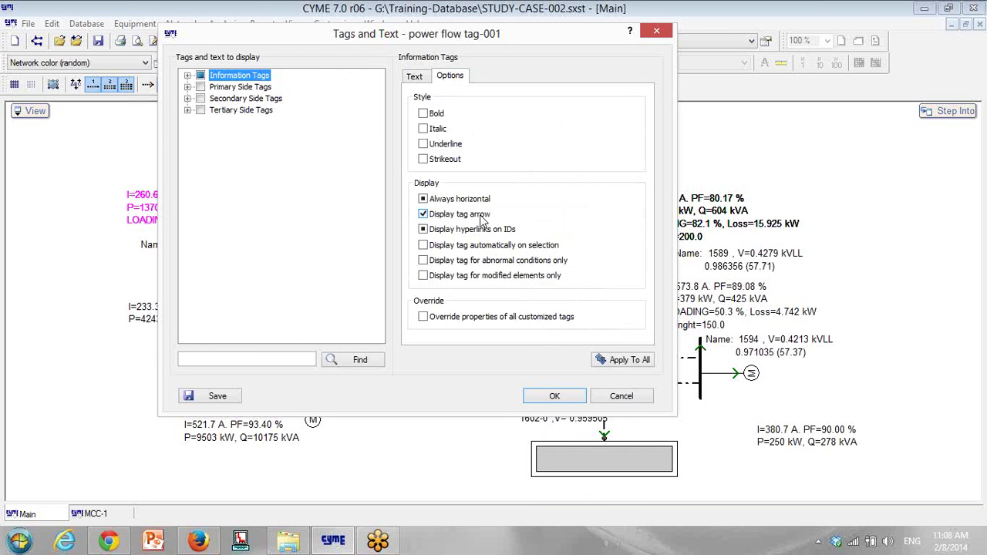
pyautogui.click(622, 360)
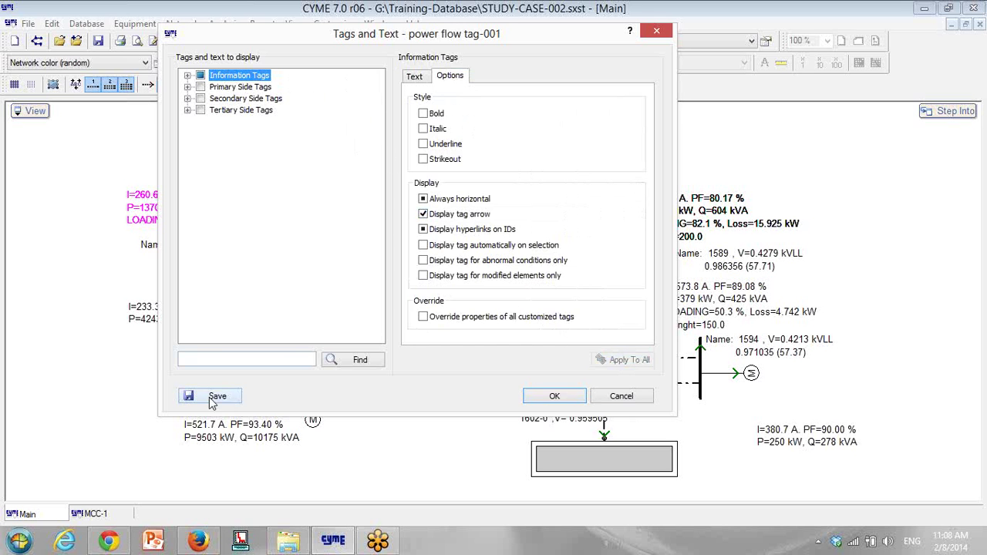
pyautogui.click(552, 398)
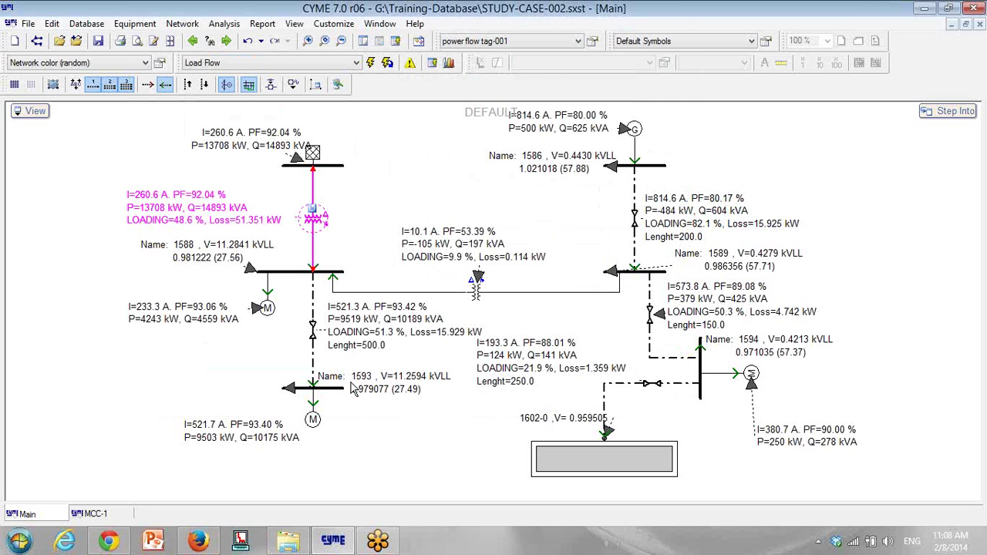
# Reposition the bus 1593, lower motor, 1602-0 load and I=380.7 A tags on Main.
pyautogui.moveTo(351, 388); pyautogui.dragTo(166, 376)
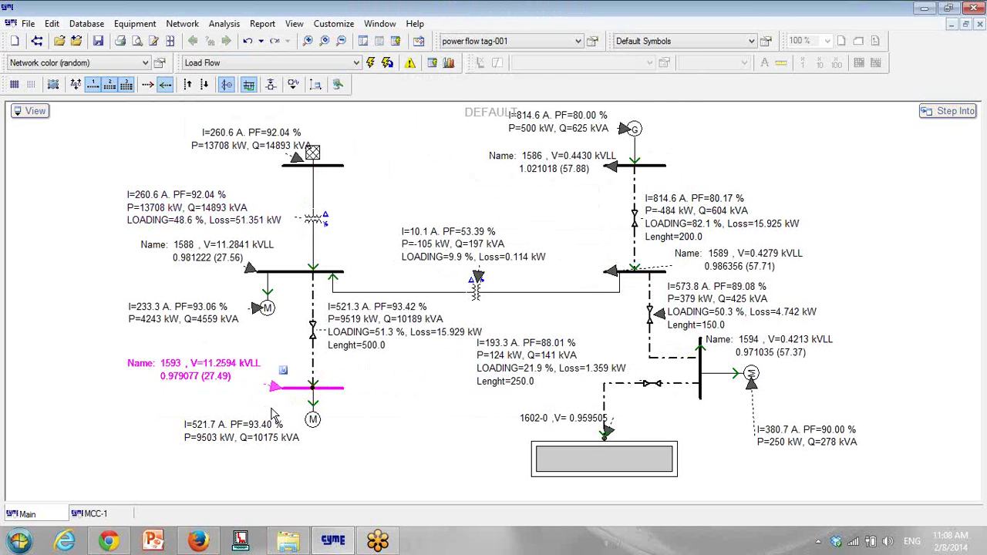
pyautogui.moveTo(272, 422); pyautogui.dragTo(336, 443)
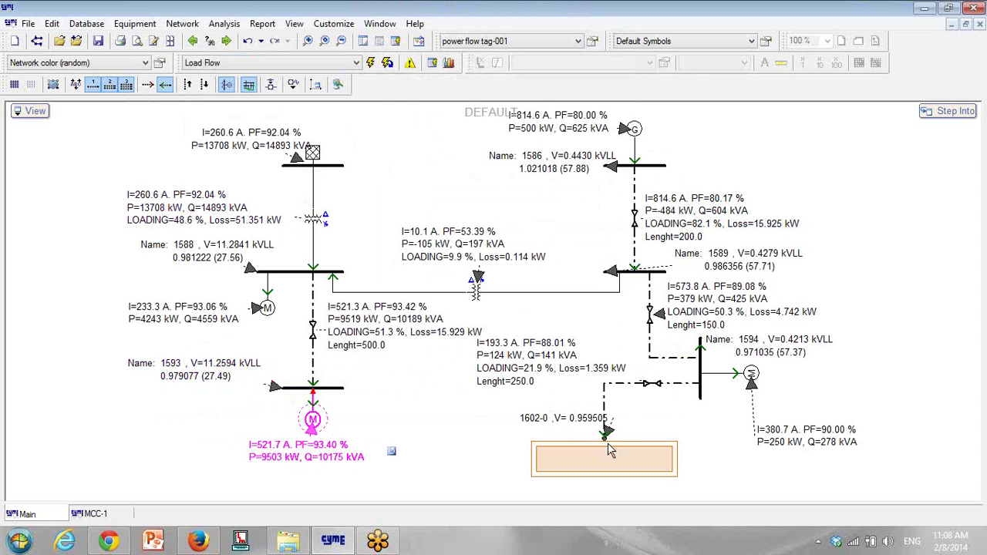
pyautogui.moveTo(601, 418); pyautogui.dragTo(581, 426)
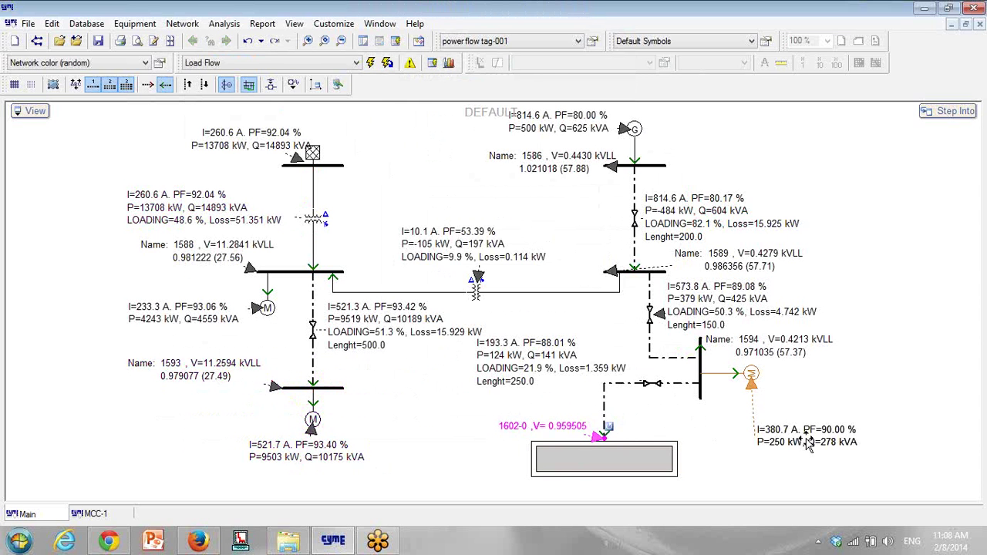
pyautogui.moveTo(807, 444); pyautogui.dragTo(827, 419)
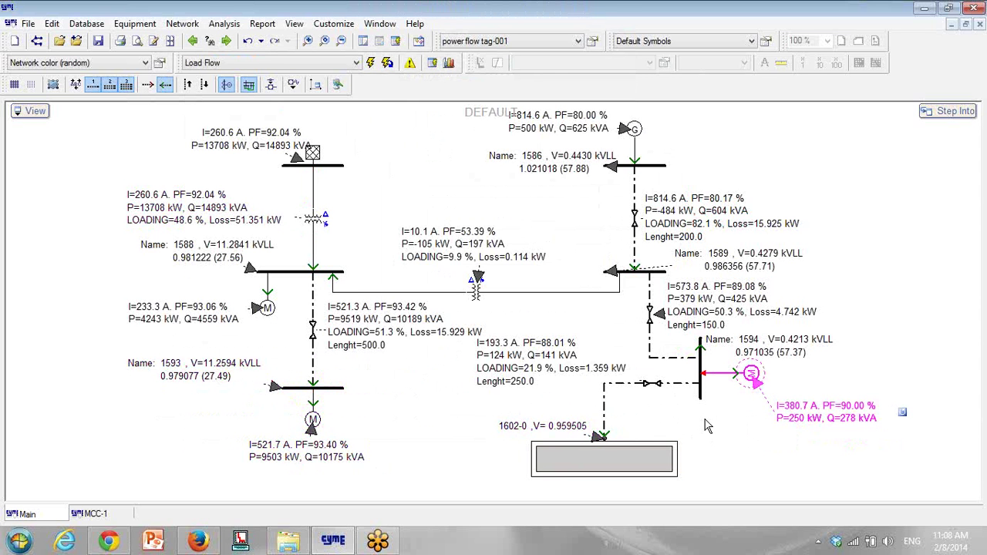
# Shift the 1601–1605 and 1606 branch tags in MCC-1, then reopen Tags and Text from Main.
pyautogui.doubleClick(616, 460)
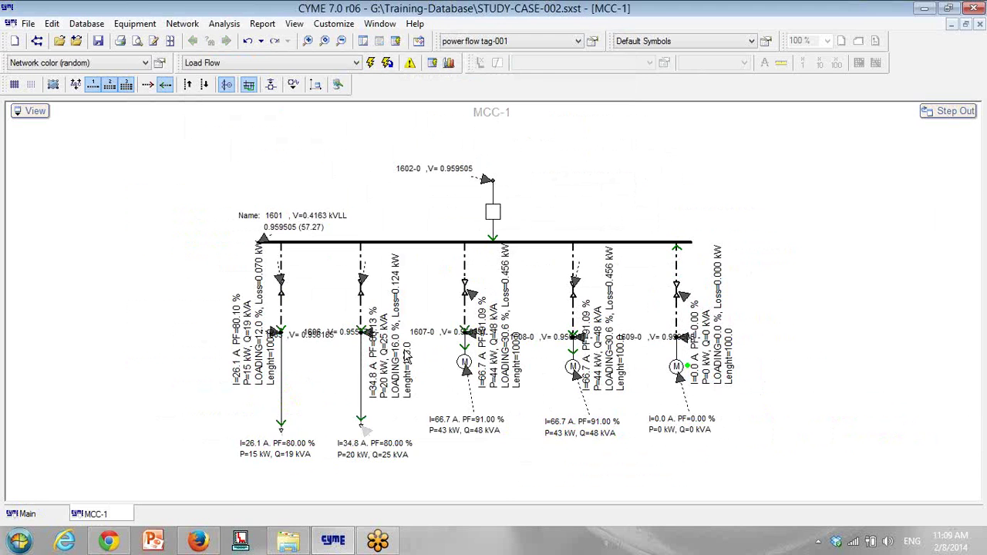
pyautogui.scroll(2, 370, 332)
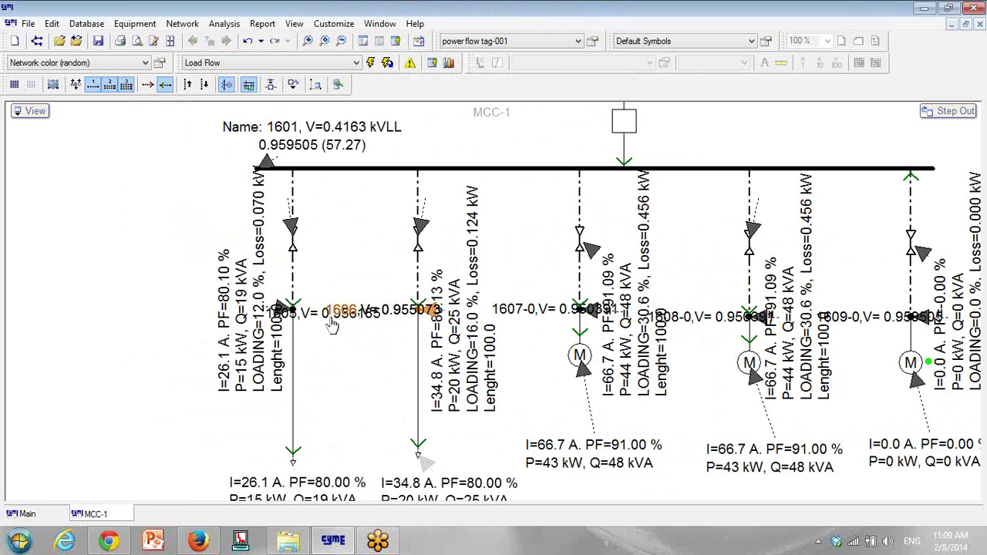
pyautogui.click(292, 300)
pyautogui.moveTo(254, 337); pyautogui.dragTo(235, 343)
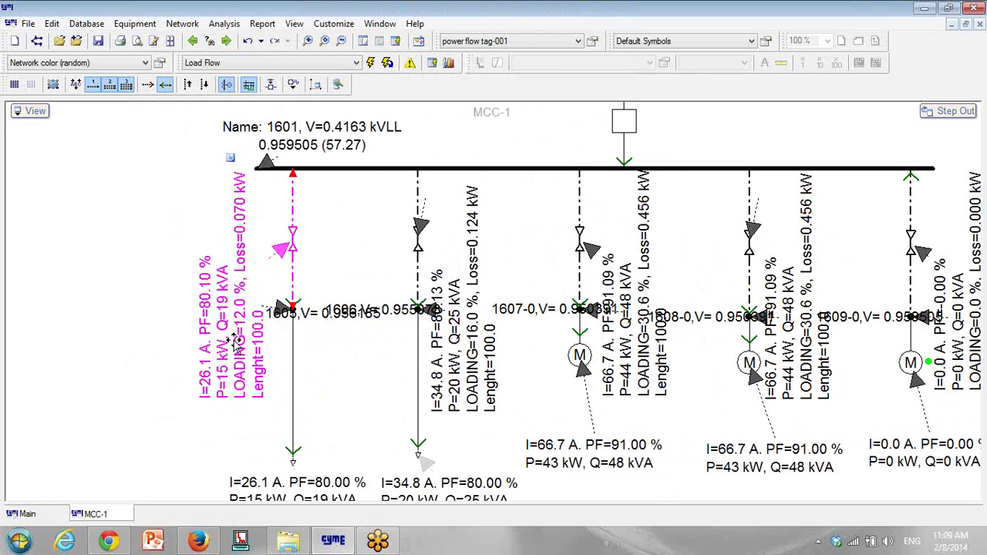
pyautogui.click(461, 361)
pyautogui.moveTo(459, 359); pyautogui.dragTo(467, 362)
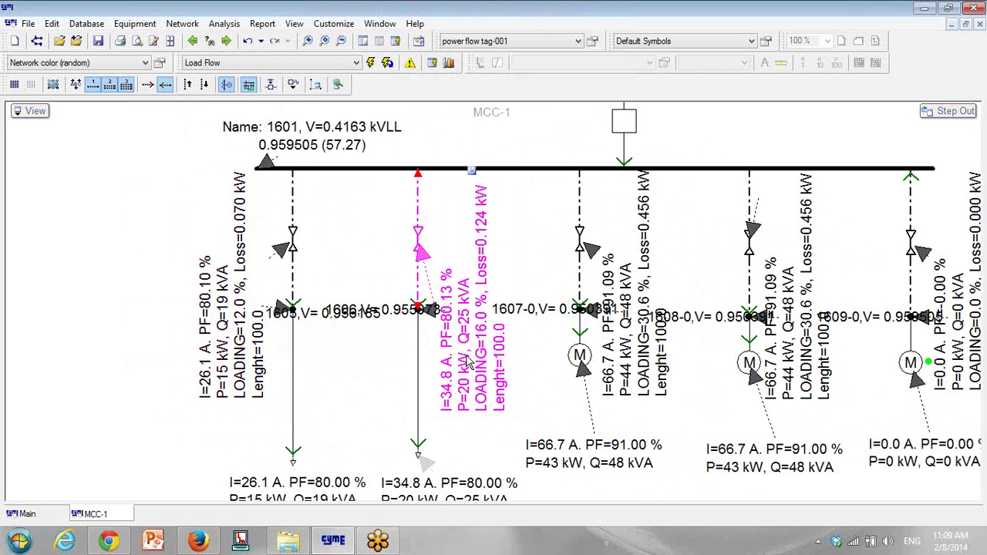
pyautogui.click(45, 515)
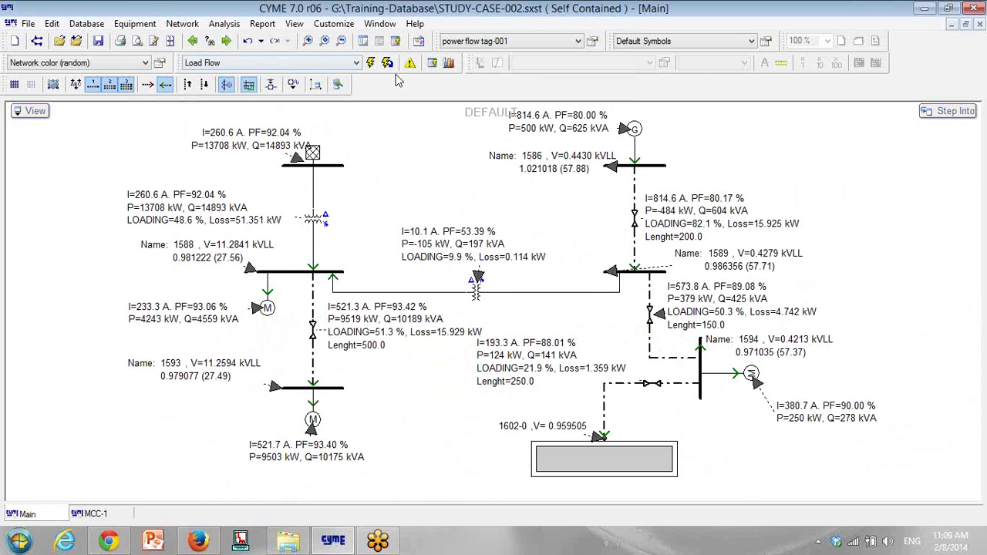
pyautogui.click(592, 41)
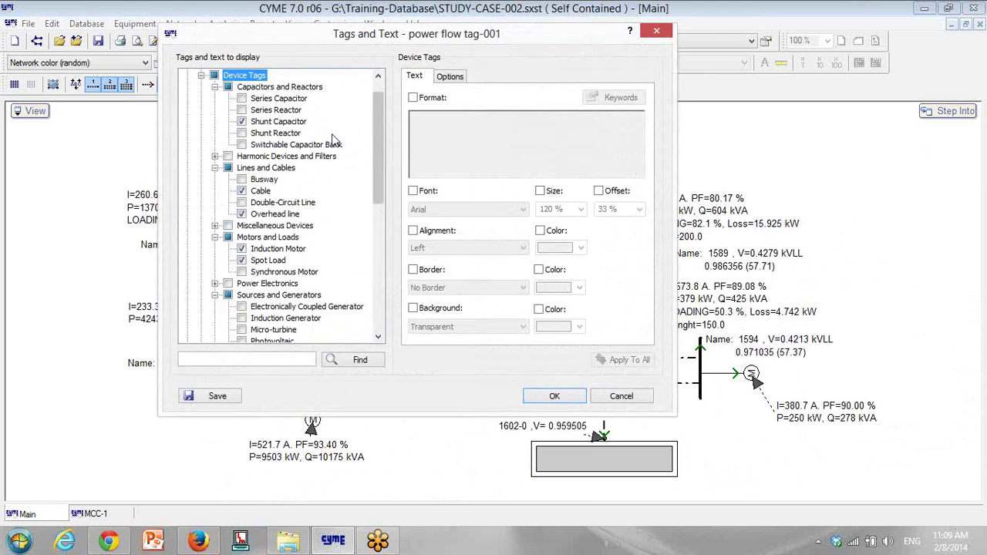
# Set the Node tag size to 25 %, save the layer and close the dialog.
pyautogui.scroll(-6, 378, 231)
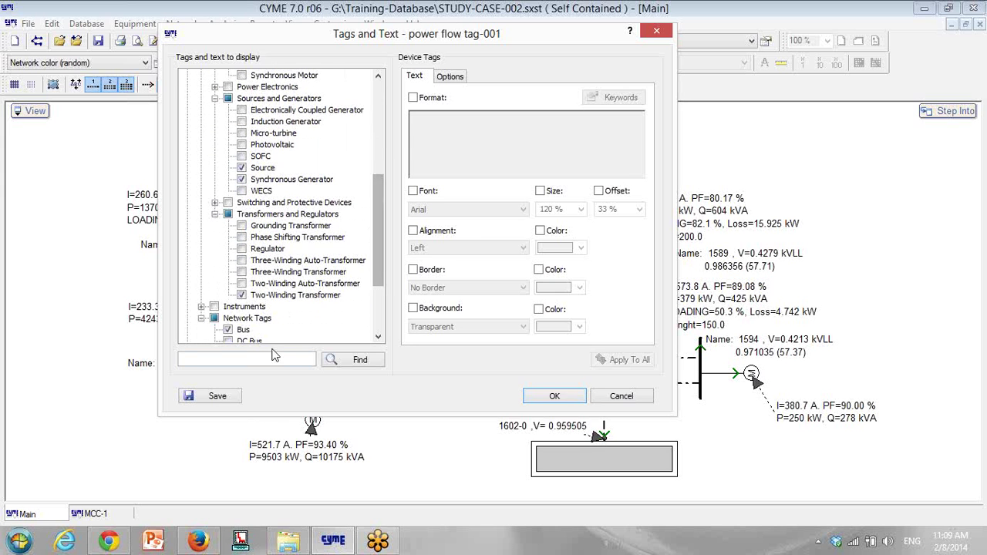
pyautogui.click(245, 330)
pyautogui.scroll(-3, 249, 333)
pyautogui.click(246, 283)
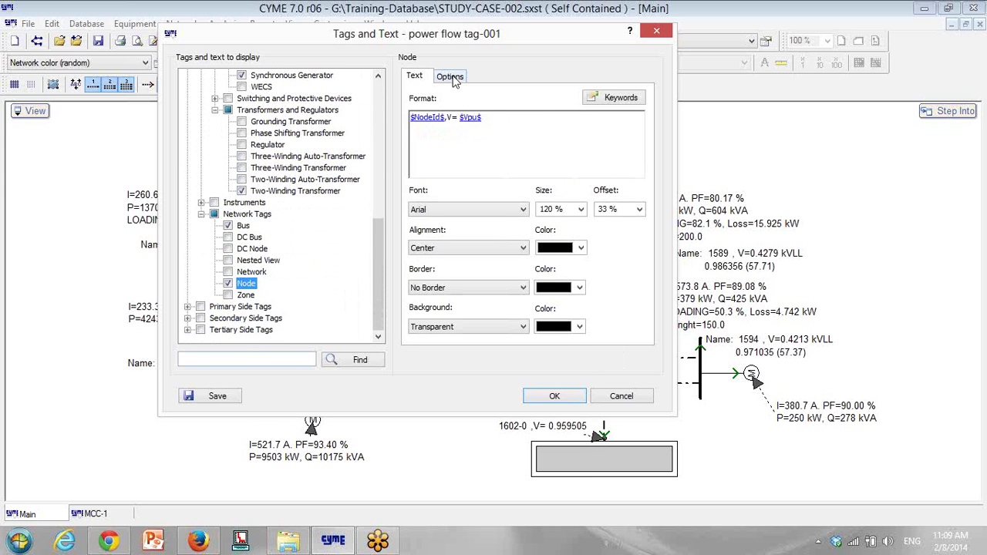
pyautogui.doubleClick(551, 209)
pyautogui.write('25')
pyautogui.click(211, 400)
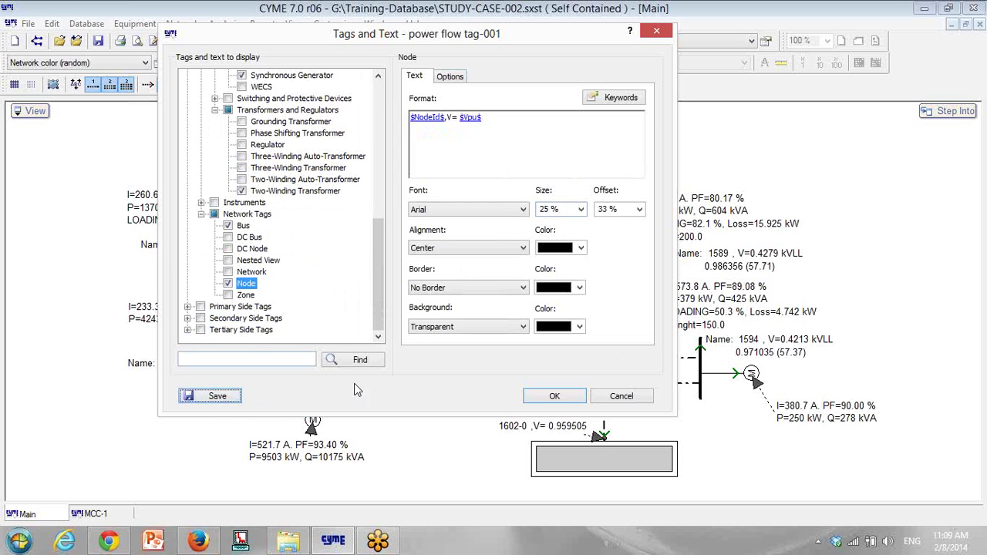
pyautogui.click(555, 396)
# Inspect the smaller node tags inside MCC-1, then return to the Main diagram.
pyautogui.click(609, 459)
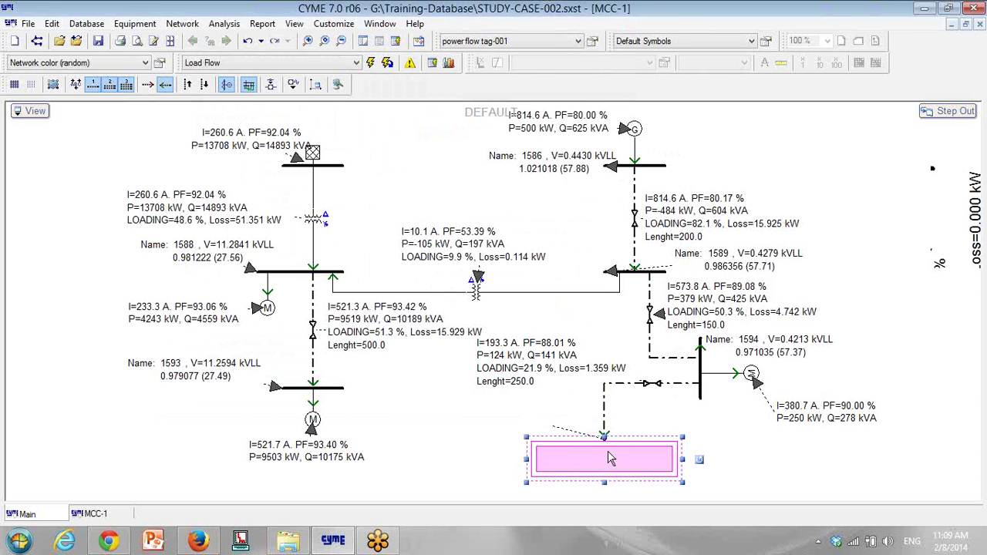
pyautogui.doubleClick(610, 458)
pyautogui.scroll(4, 403, 266)
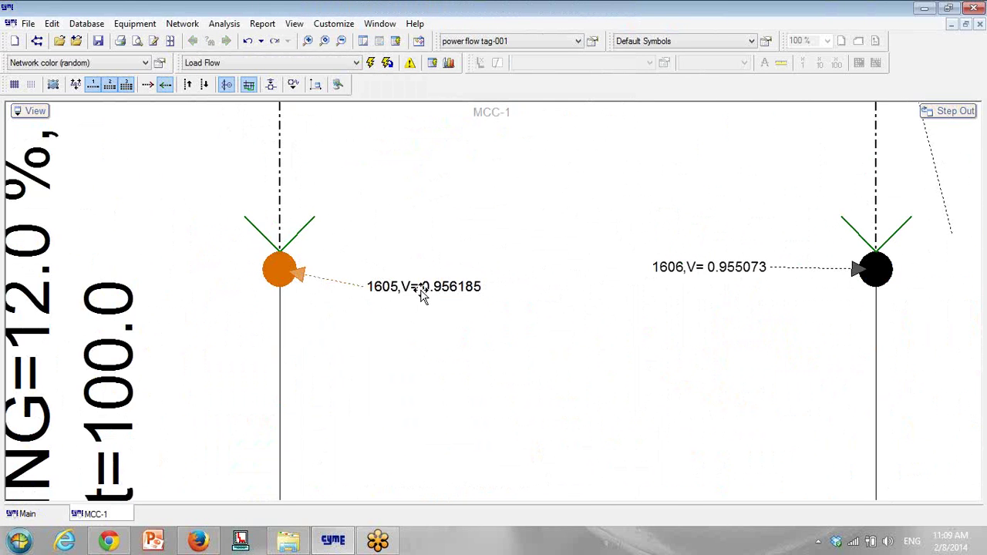
pyautogui.scroll(-4, 421, 291)
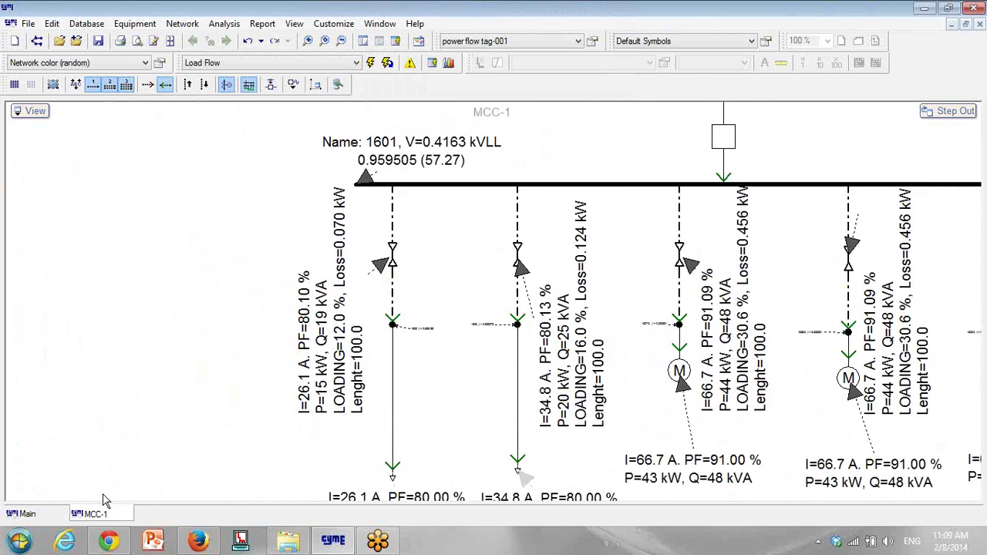
pyautogui.click(56, 514)
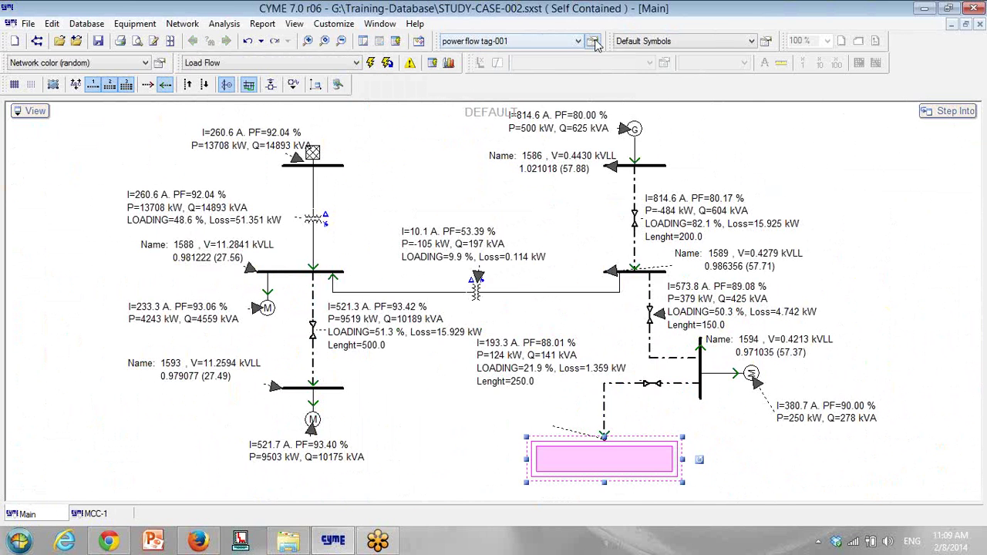
# Colour Cable tags dark red, Overhead line tags dark blue and Induction Motor tags purple.
pyautogui.click(594, 42)
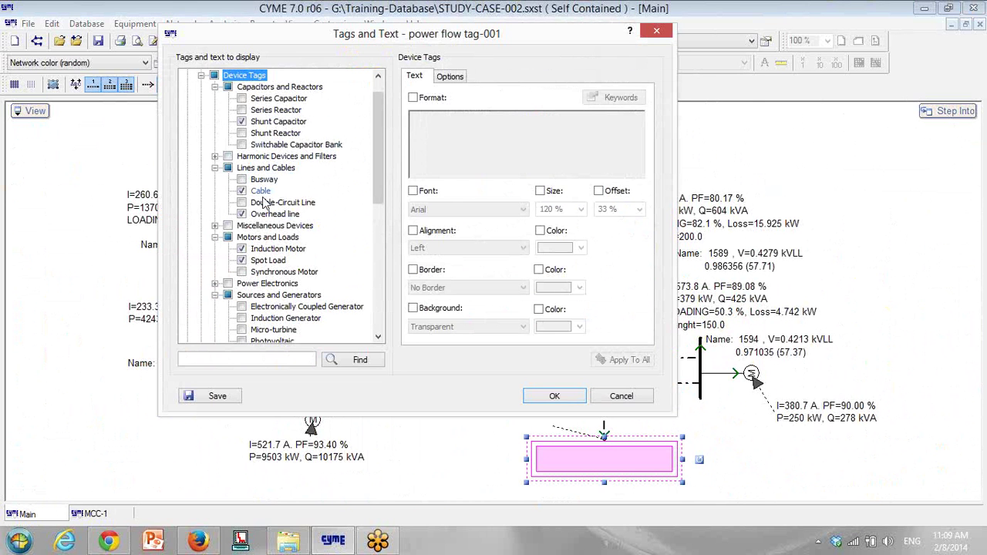
pyautogui.click(261, 191)
pyautogui.click(580, 248)
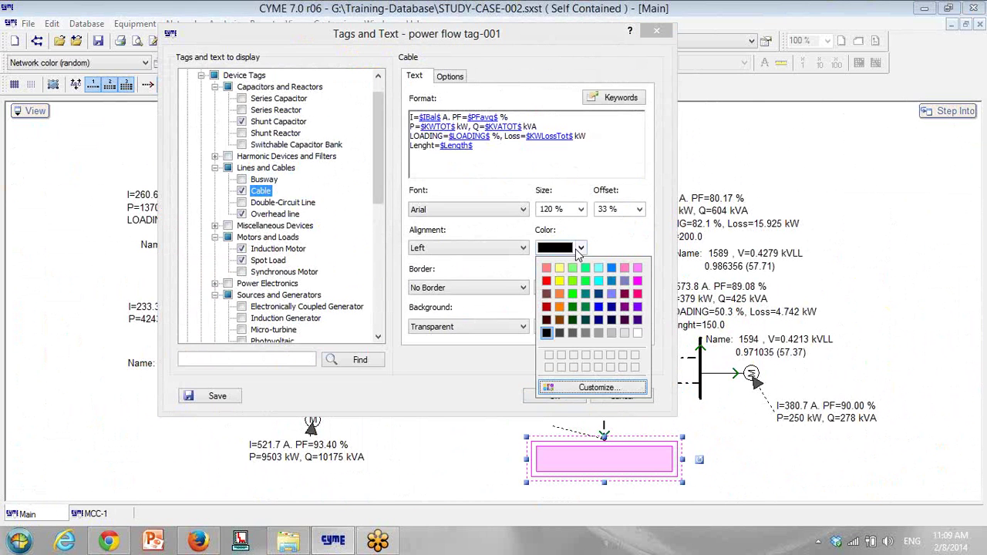
pyautogui.click(547, 293)
pyautogui.click(274, 215)
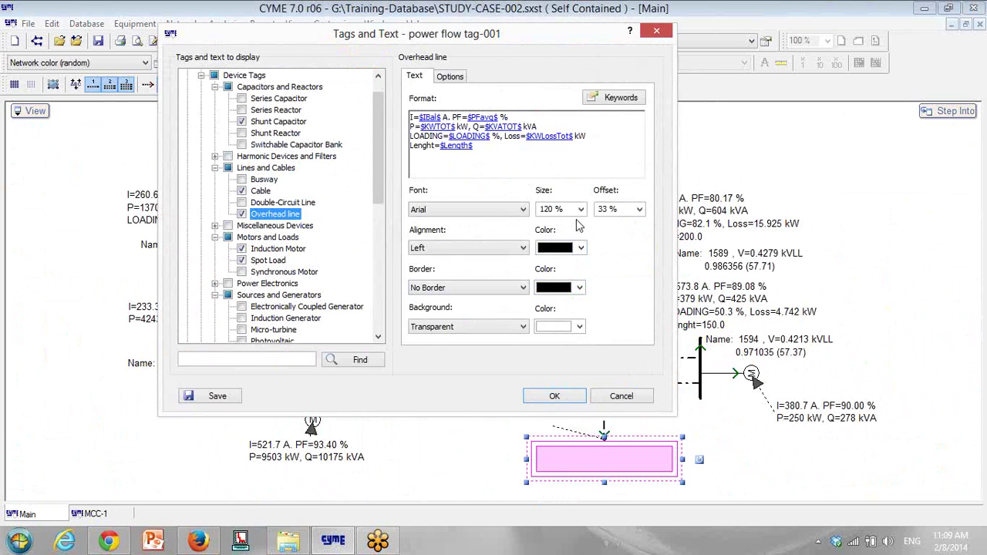
pyautogui.click(581, 247)
pyautogui.click(611, 312)
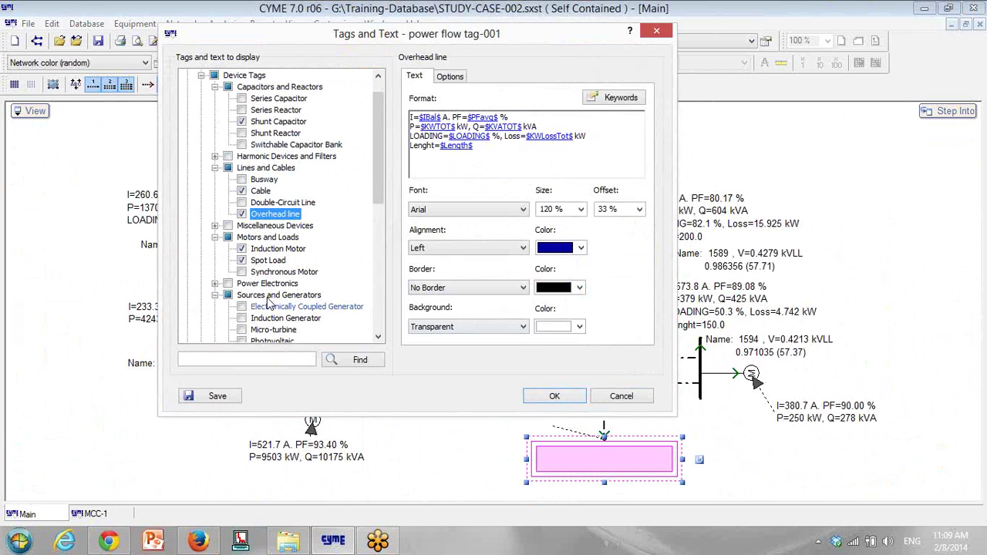
pyautogui.click(278, 249)
pyautogui.click(582, 247)
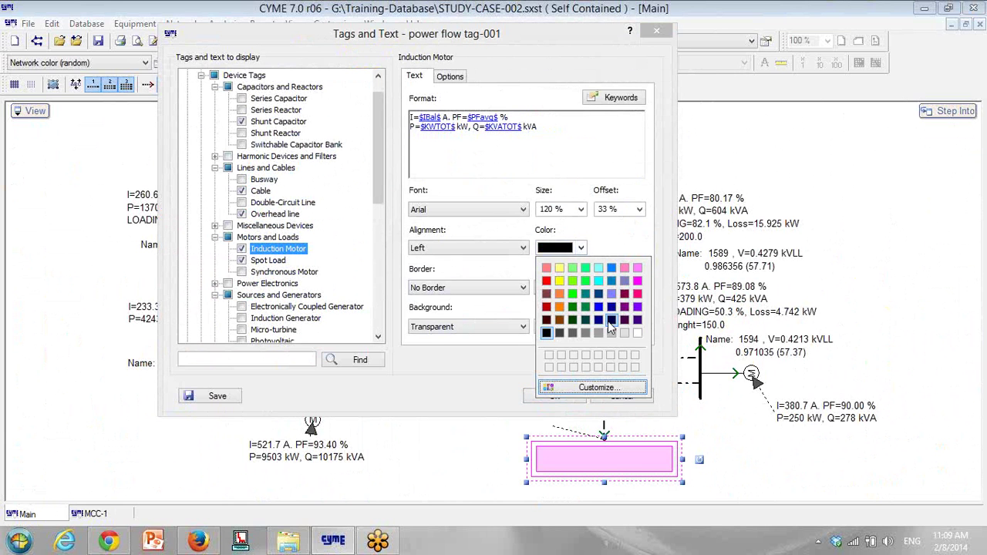
pyautogui.click(624, 307)
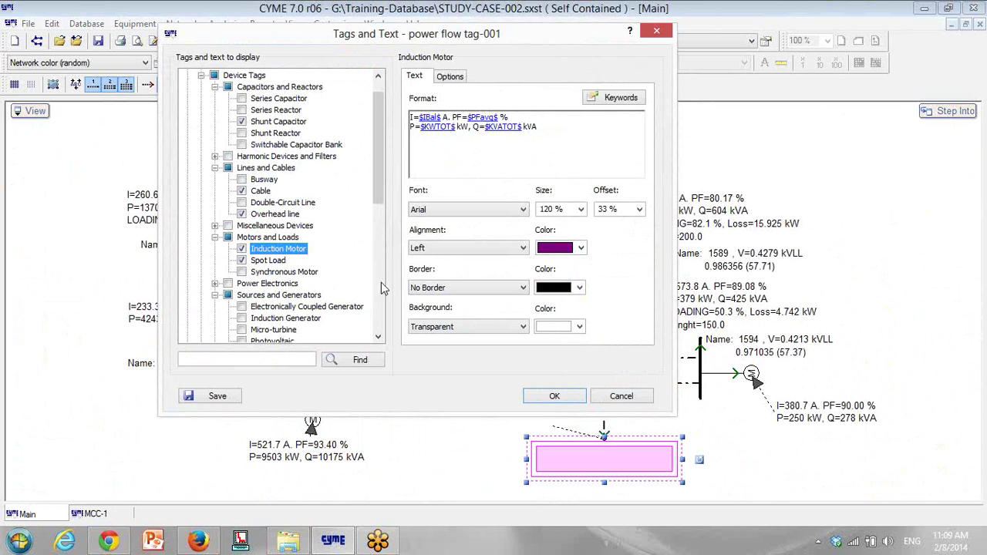
# Colour Spot Load tags magenta and Source tags red.
pyautogui.click(275, 260)
pyautogui.click(567, 248)
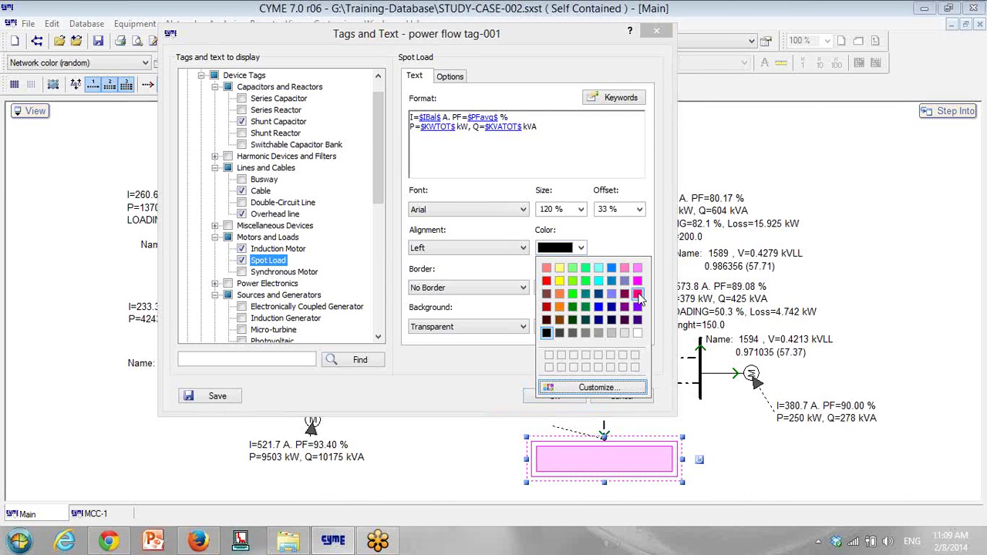
pyautogui.click(638, 295)
pyautogui.click(279, 307)
pyautogui.scroll(-5, 282, 305)
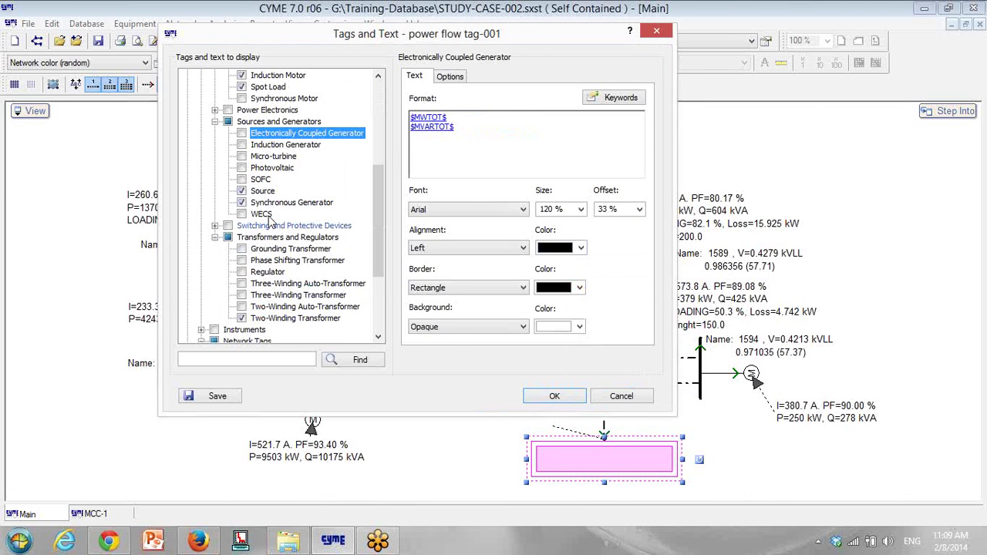
pyautogui.click(262, 191)
pyautogui.click(580, 248)
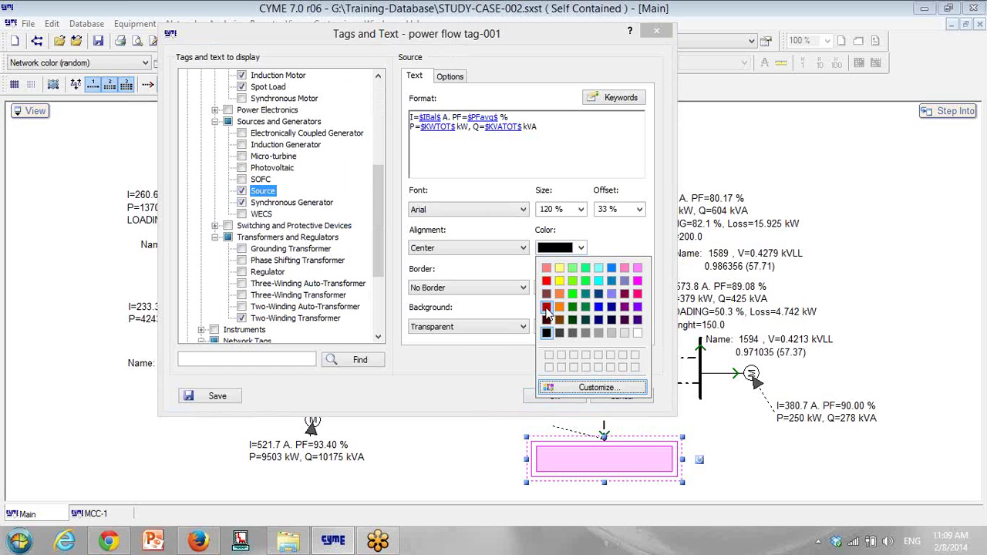
pyautogui.click(547, 333)
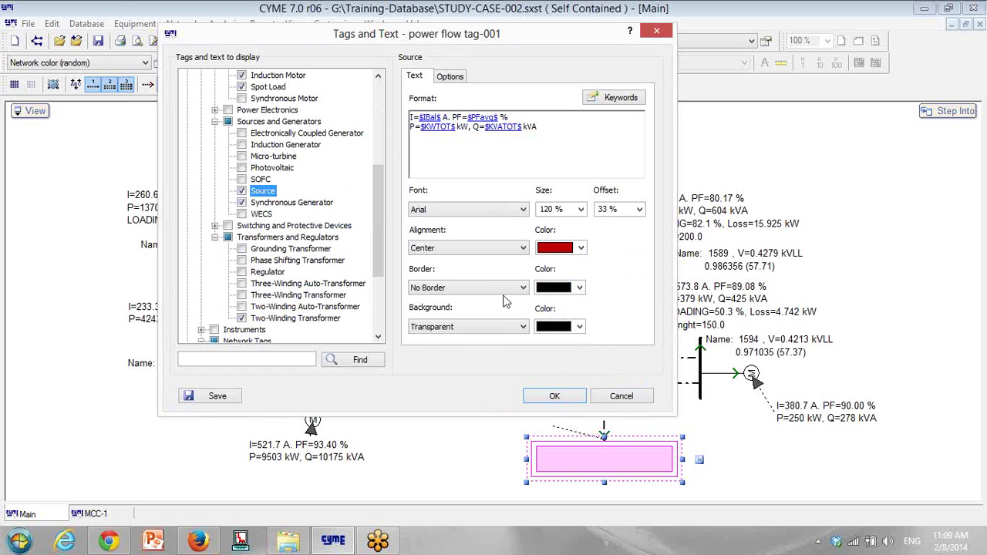
pyautogui.click(451, 77)
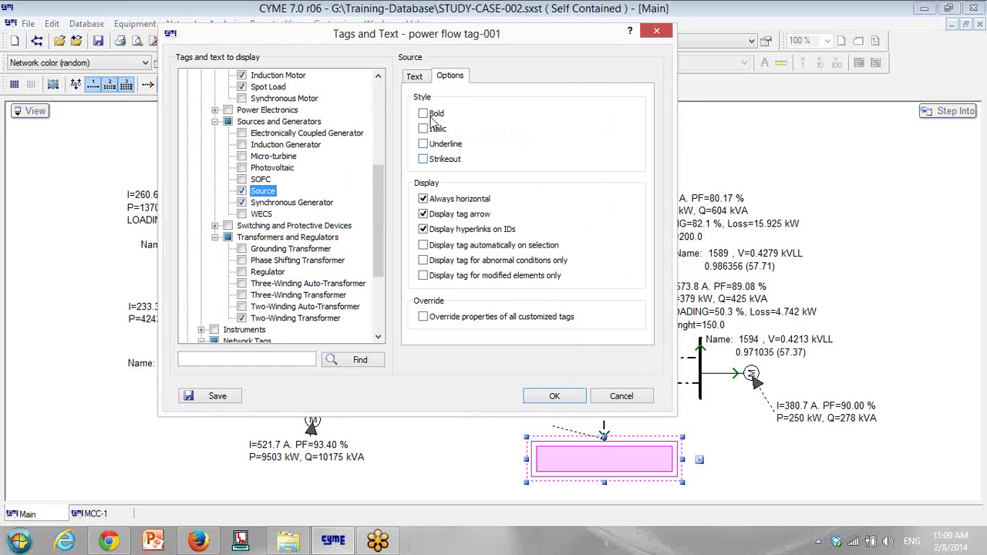
pyautogui.click(415, 78)
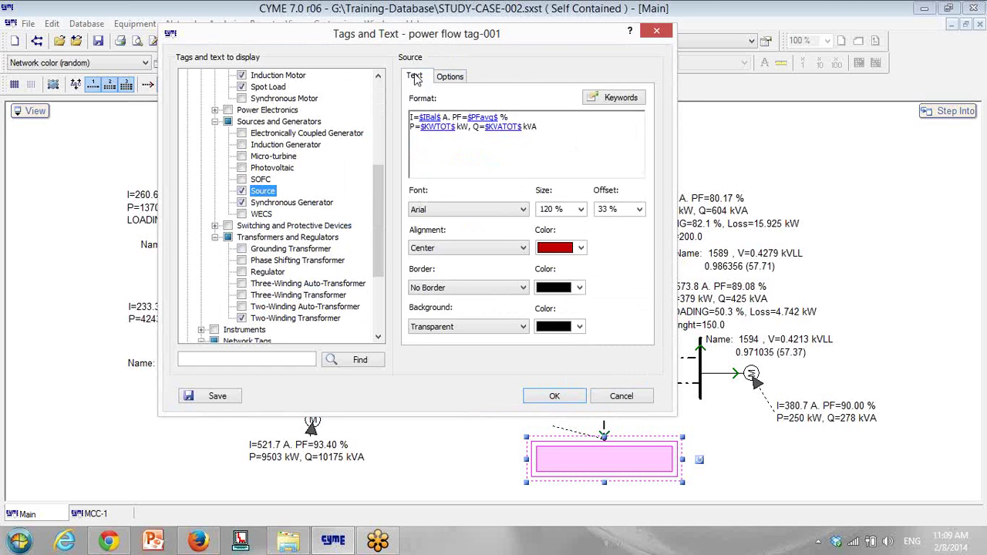
# Colour generator tags dark green, transformer tags pink and Bus tags blue, then save.
pyautogui.click(299, 203)
pyautogui.click(580, 249)
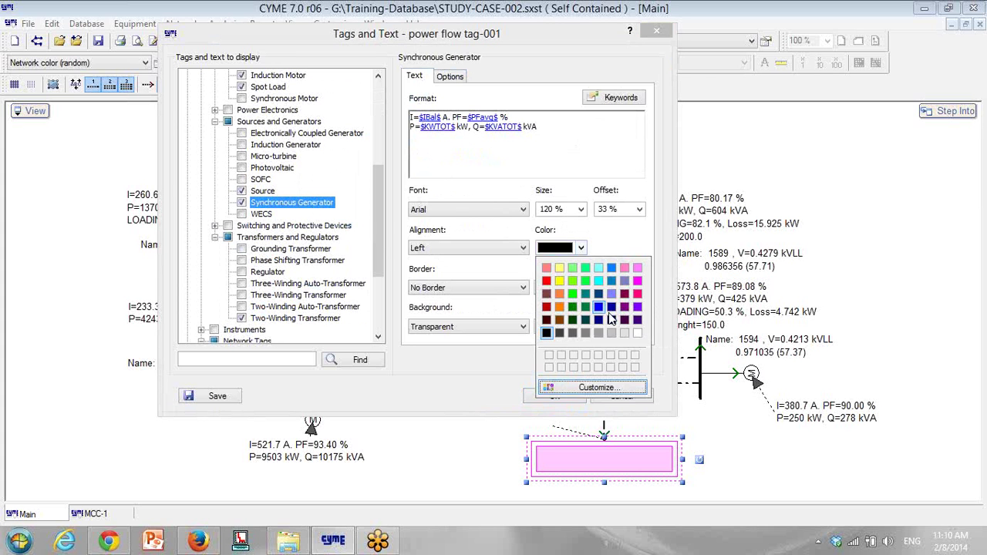
pyautogui.click(572, 324)
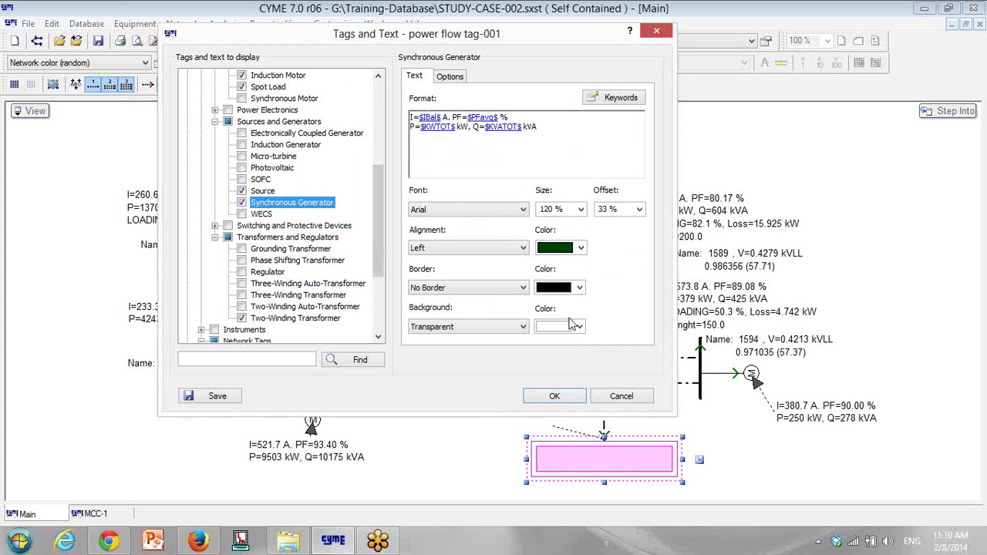
pyautogui.click(295, 318)
pyautogui.click(580, 249)
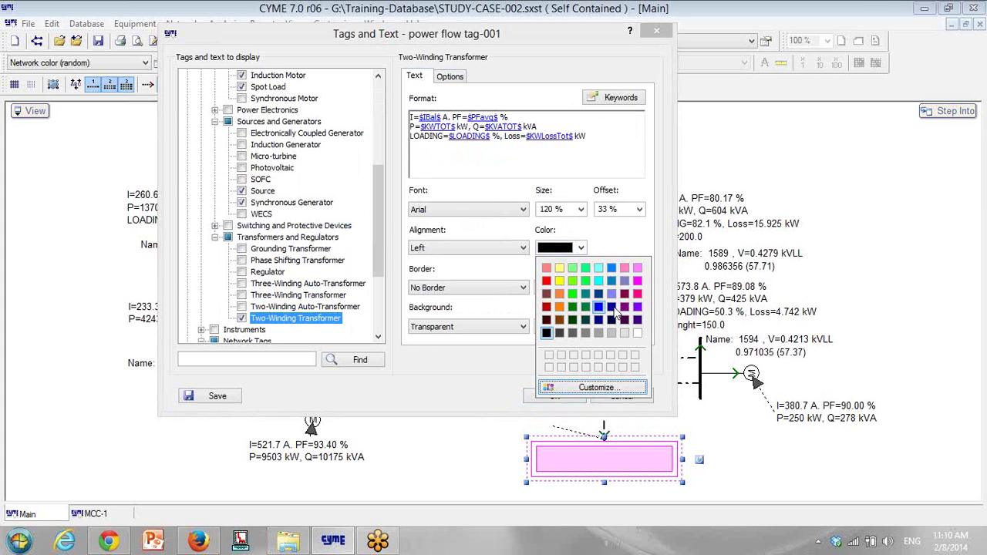
pyautogui.click(637, 293)
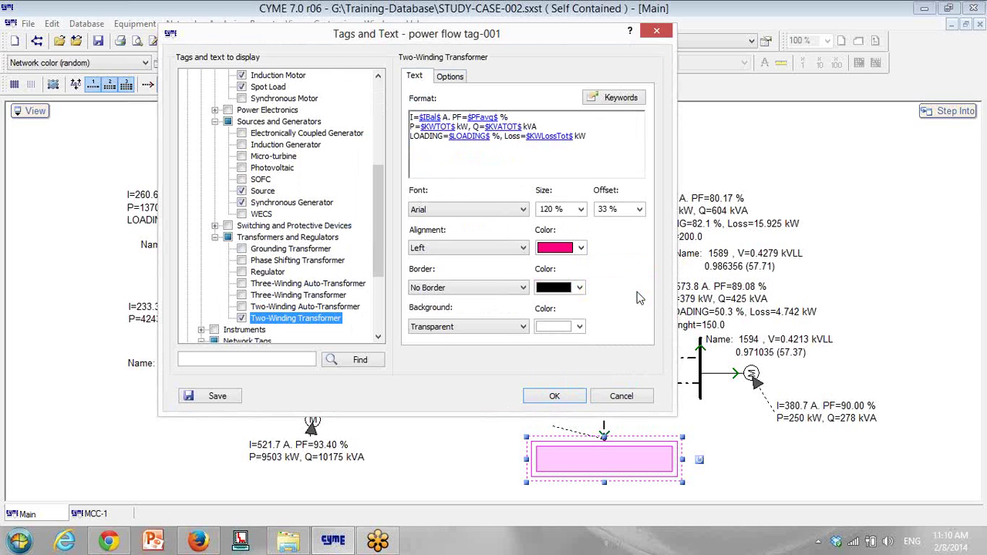
pyautogui.moveTo(374, 232); pyautogui.dragTo(374, 296)
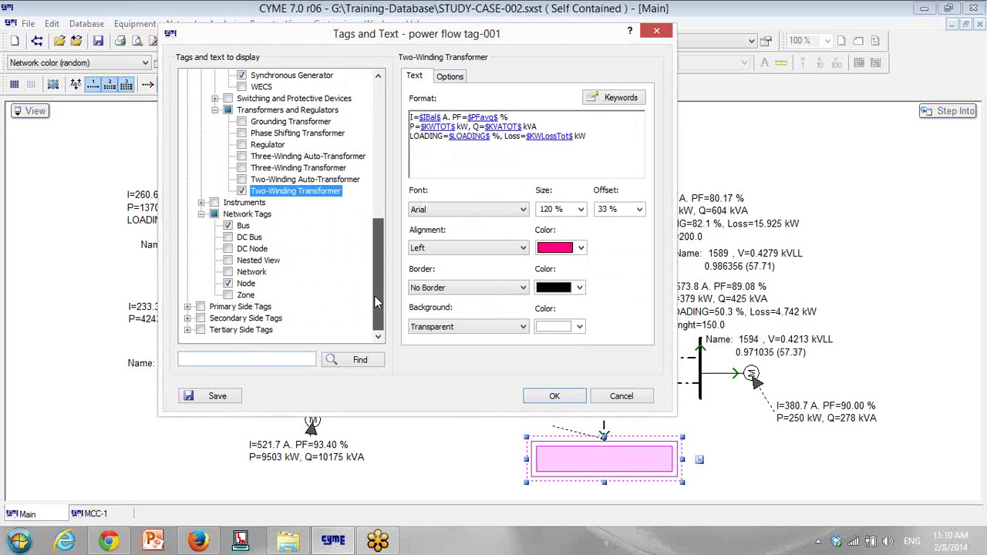
pyautogui.click(244, 226)
pyautogui.click(577, 249)
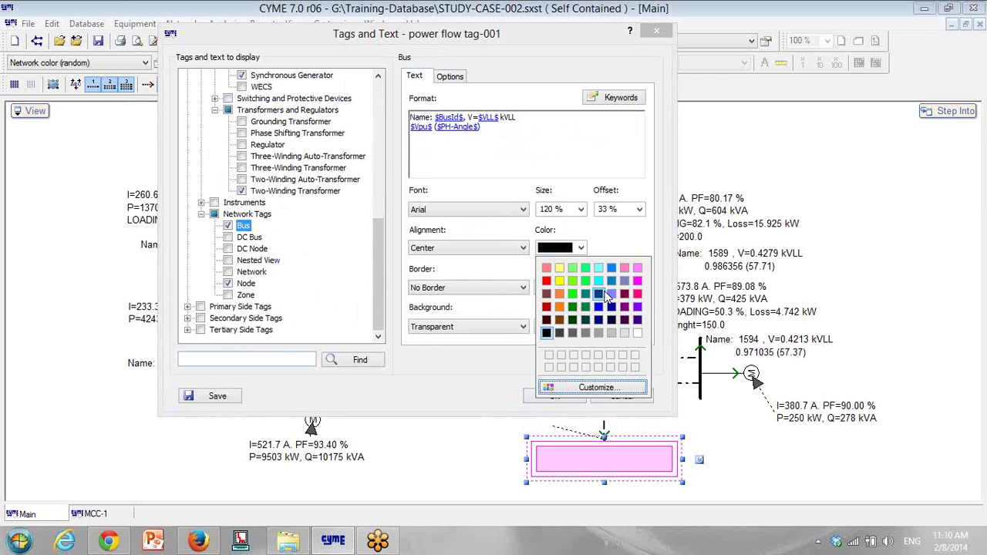
pyautogui.click(614, 270)
pyautogui.click(215, 399)
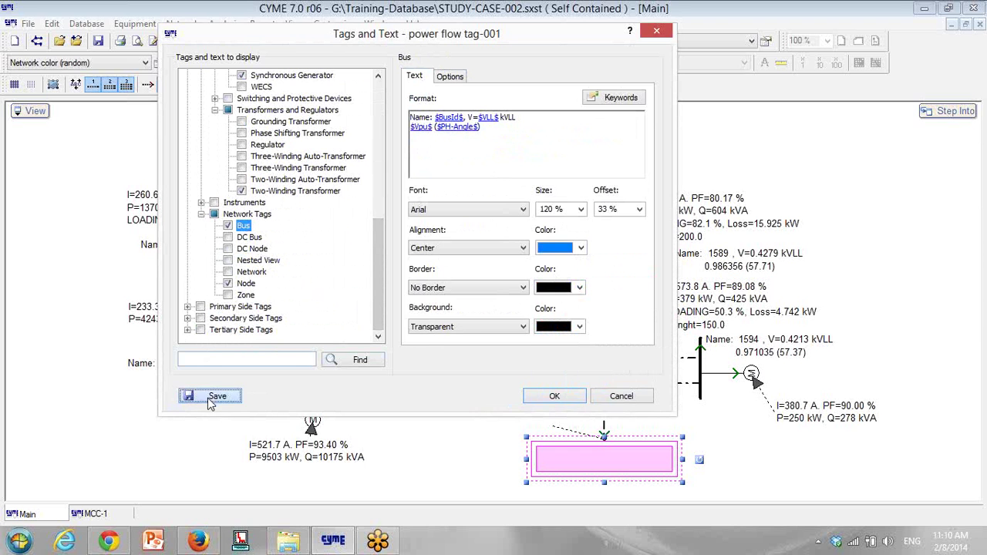
# Apply the recoloured tags and open the pink MCC-1 box to view them.
pyautogui.click(553, 397)
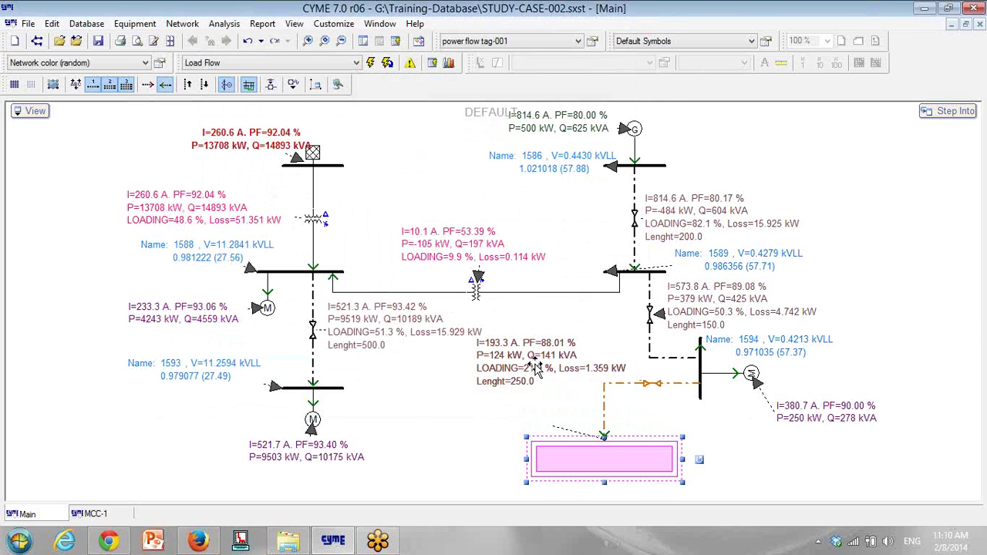
pyautogui.moveTo(517, 206); pyautogui.dragTo(537, 205)
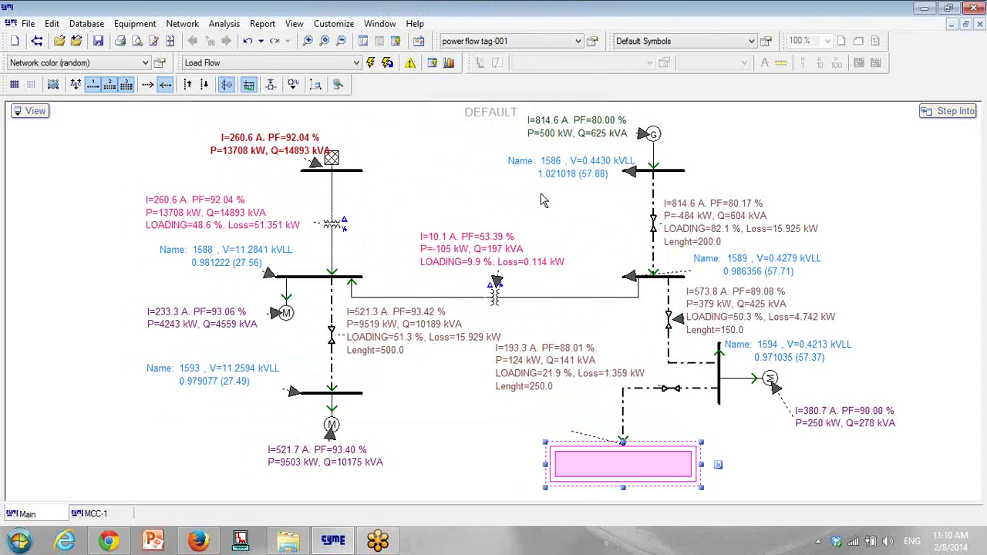
pyautogui.doubleClick(652, 462)
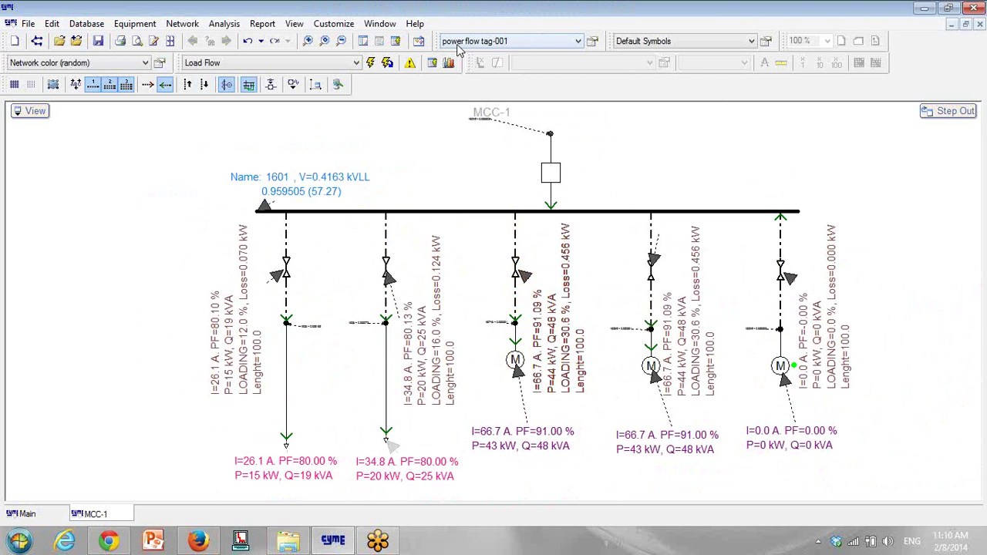
pyautogui.click(31, 114)
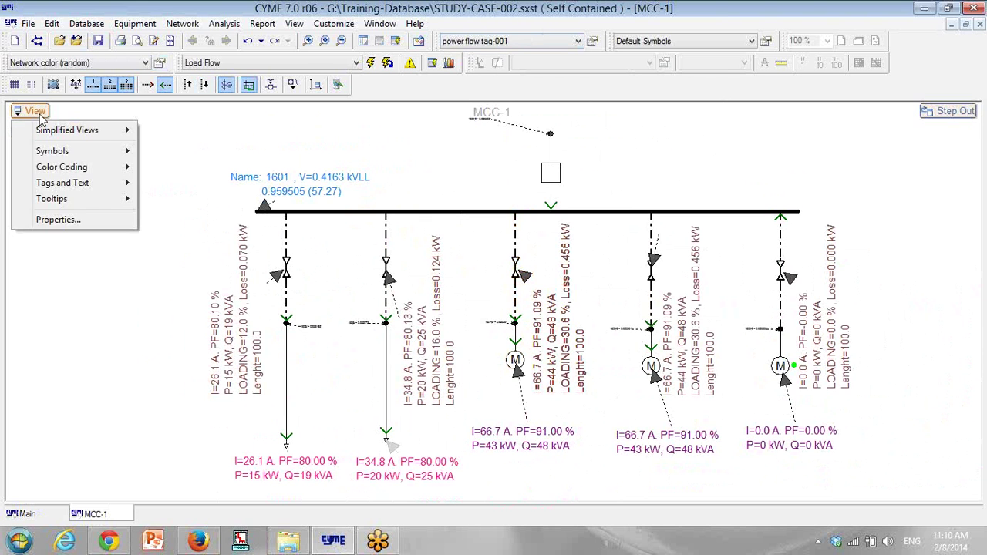
# Export the power flow tag-001 layer as power flow tag-001.cymcfg in the Training-Database folder.
pyautogui.moveTo(97, 185)
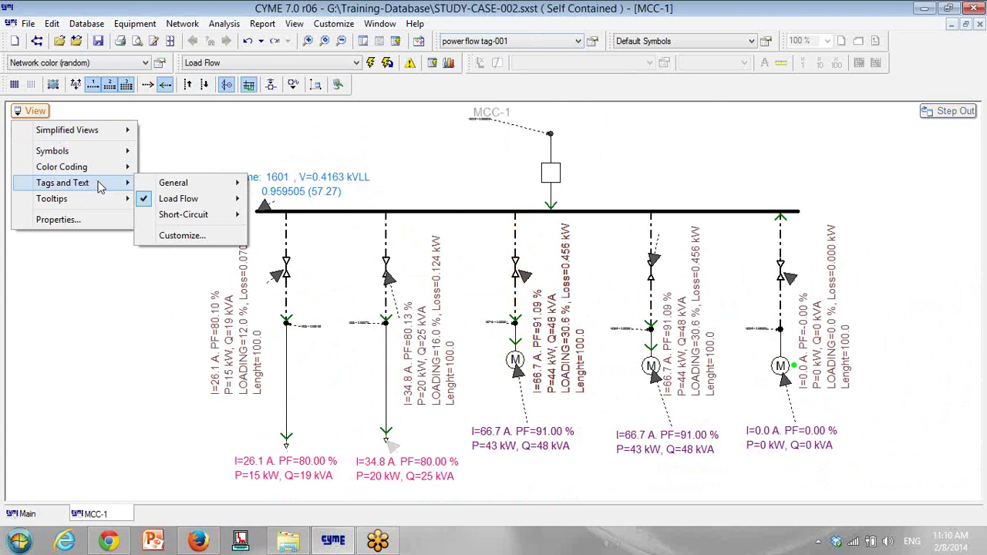
pyautogui.click(180, 236)
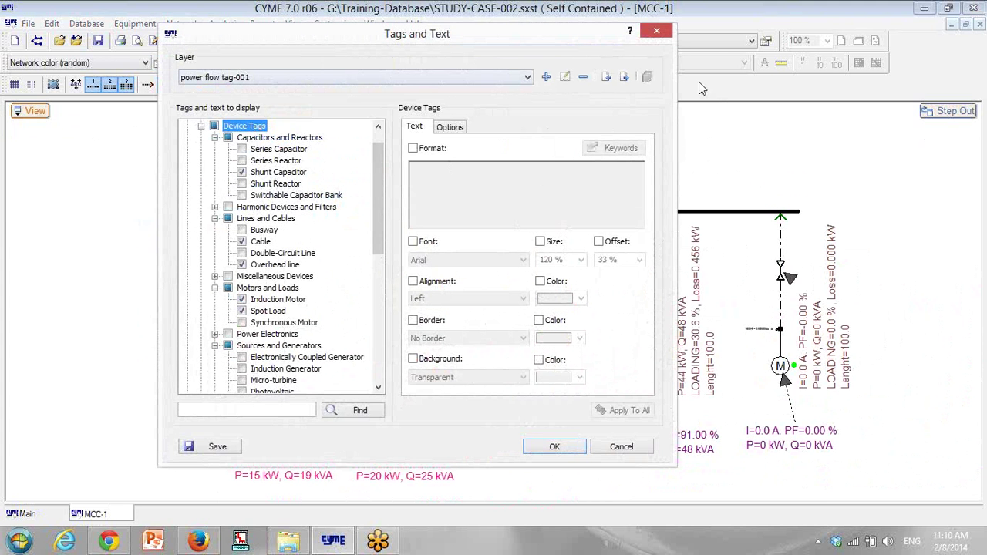
pyautogui.click(624, 77)
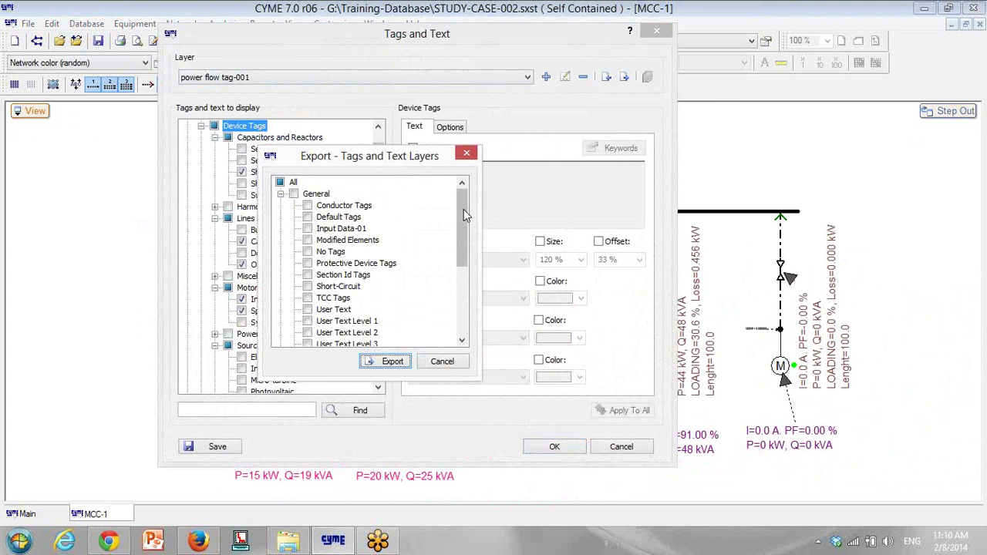
pyautogui.moveTo(463, 196); pyautogui.dragTo(461, 317)
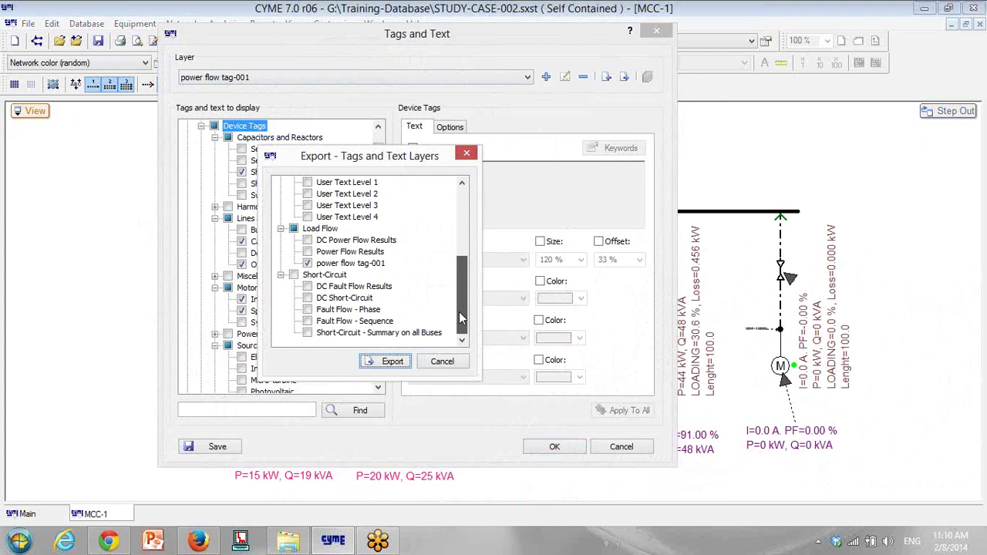
pyautogui.click(389, 362)
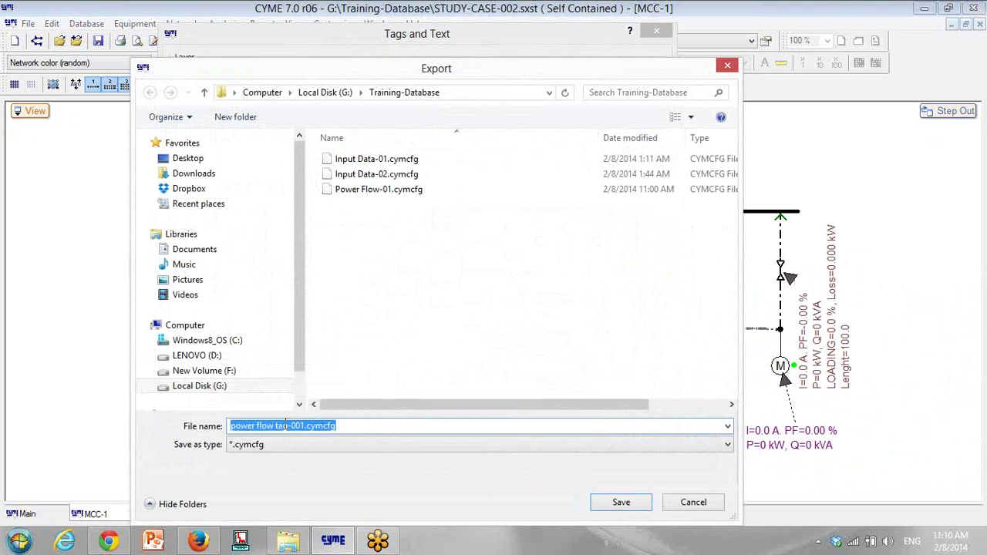
pyautogui.click(621, 502)
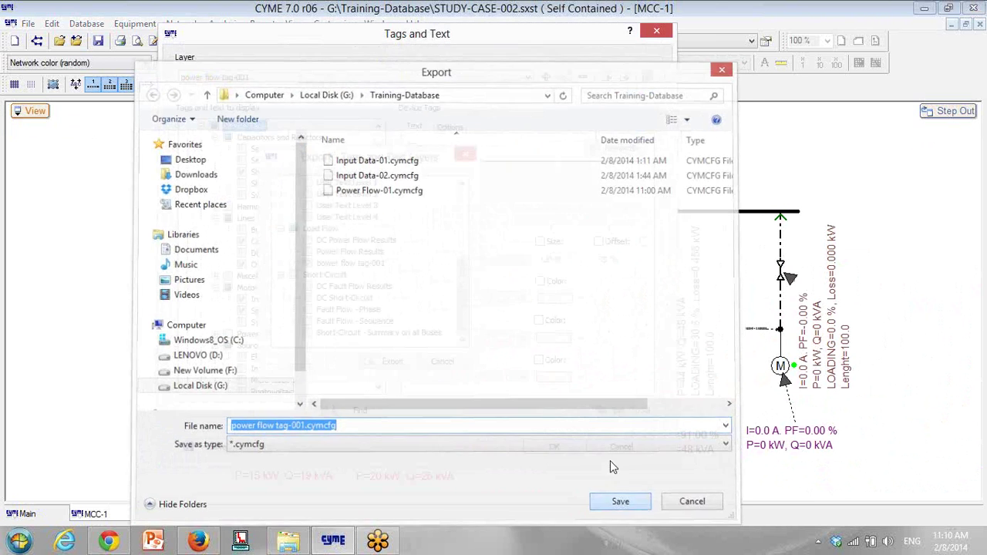
# Delete the power flow tag-001 tag layer in Tags and Text settings and save the change.
pyautogui.click(572, 450)
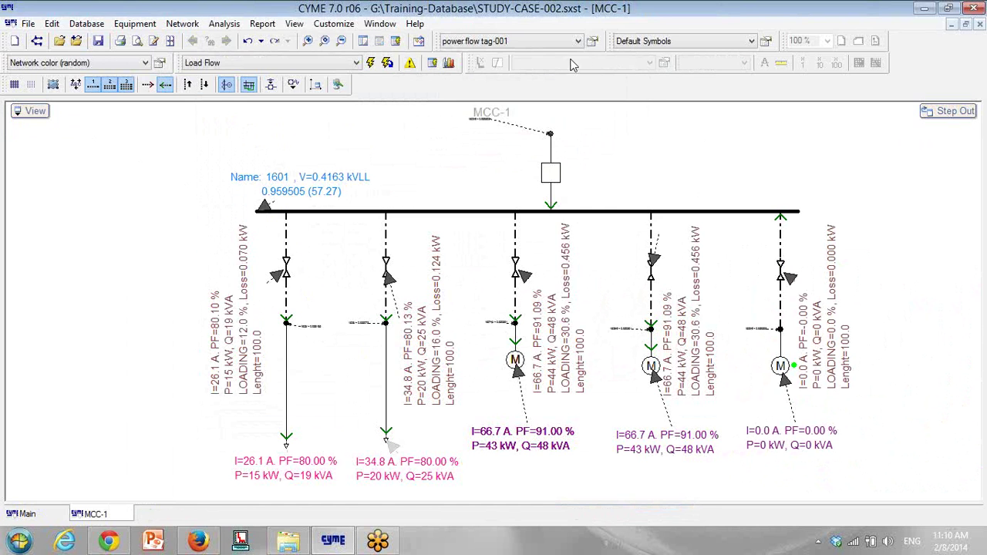
pyautogui.click(600, 39)
pyautogui.click(650, 33)
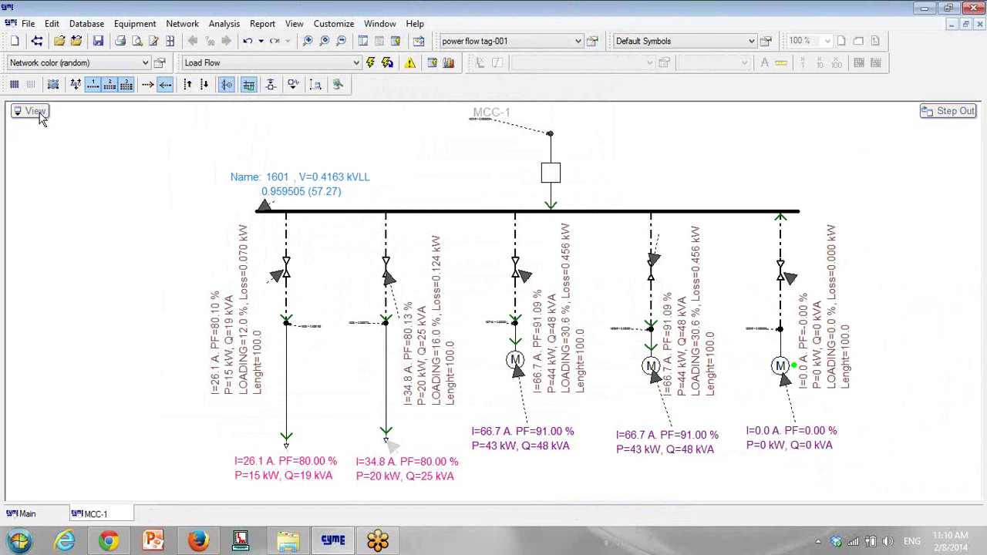
pyautogui.click(35, 110)
pyautogui.moveTo(95, 189)
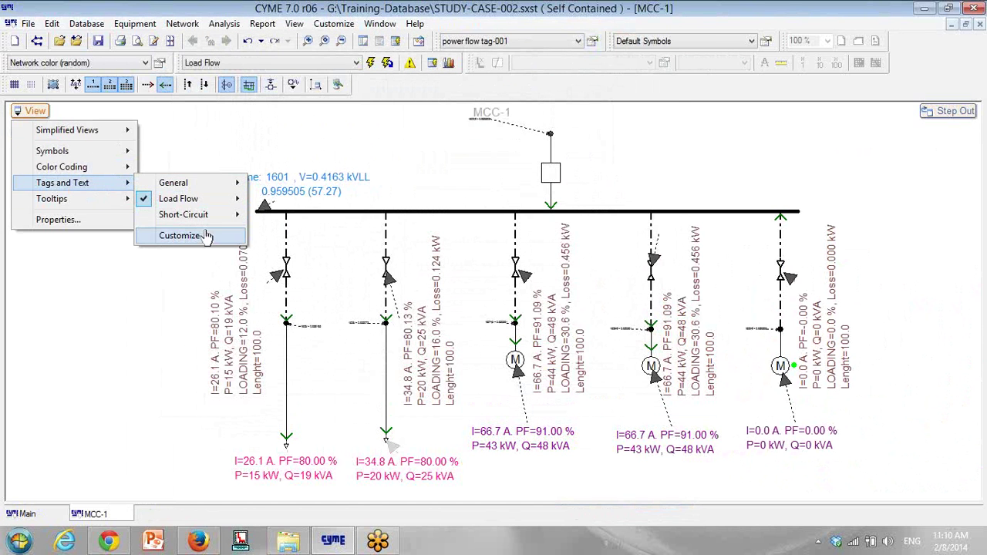
pyautogui.click(202, 171)
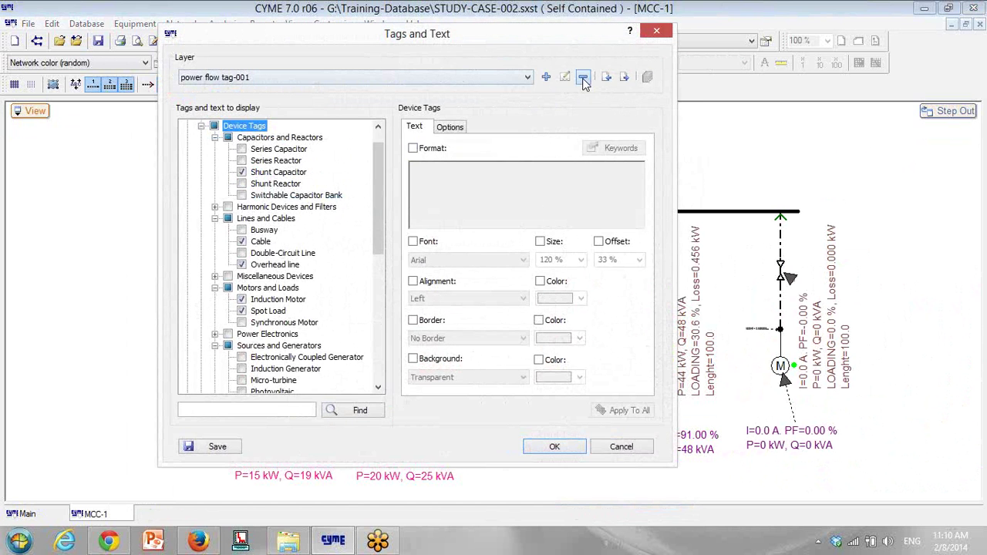
pyautogui.click(583, 76)
pyautogui.click(416, 285)
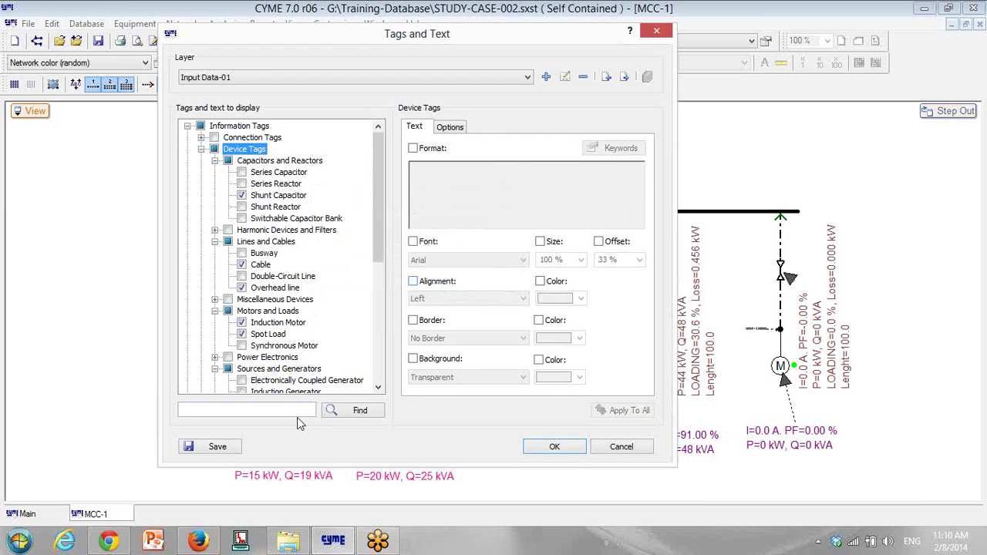
pyautogui.click(207, 447)
pyautogui.click(562, 448)
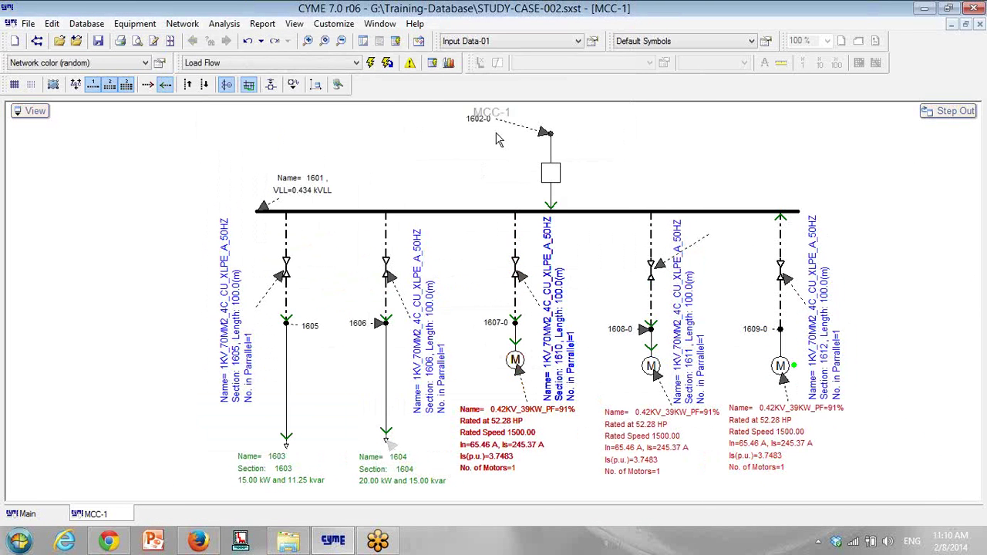
# Check the tag layer list, confirming MCC-1 now uses the Input Data-01 labels.
pyautogui.click(512, 43)
pyautogui.scroll(-2, 513, 104)
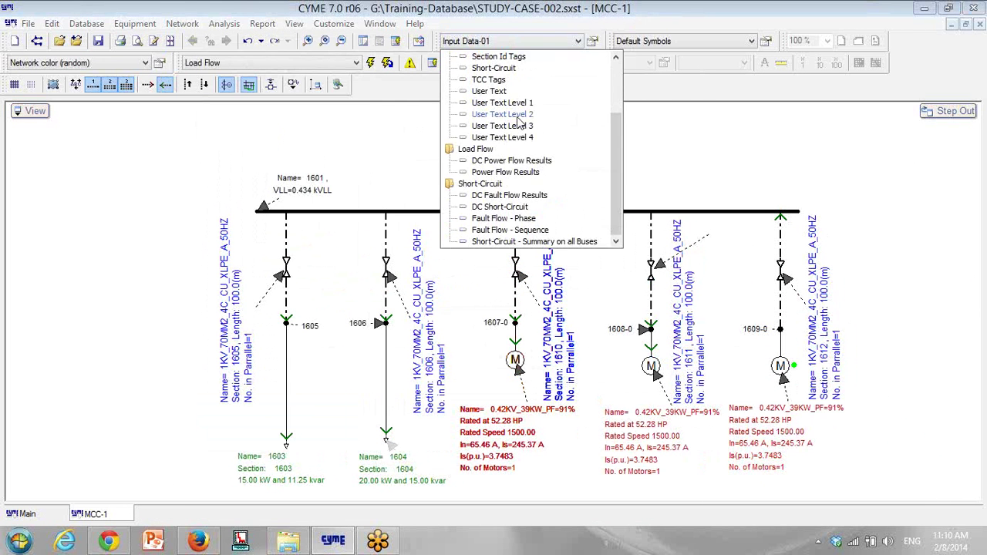
pyautogui.scroll(2, 513, 104)
pyautogui.scroll(-2, 522, 196)
pyautogui.scroll(-1, 522, 197)
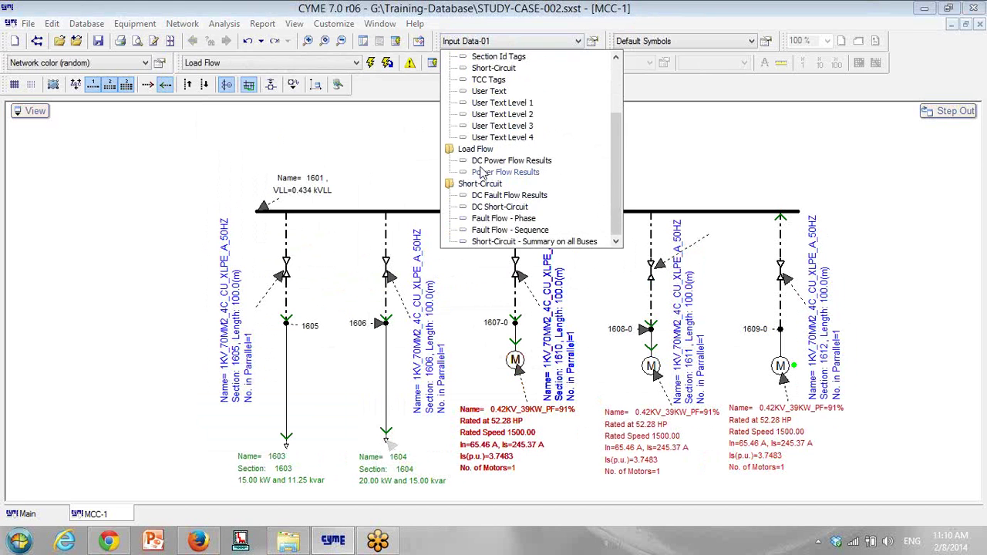
pyautogui.click(530, 176)
pyautogui.click(164, 83)
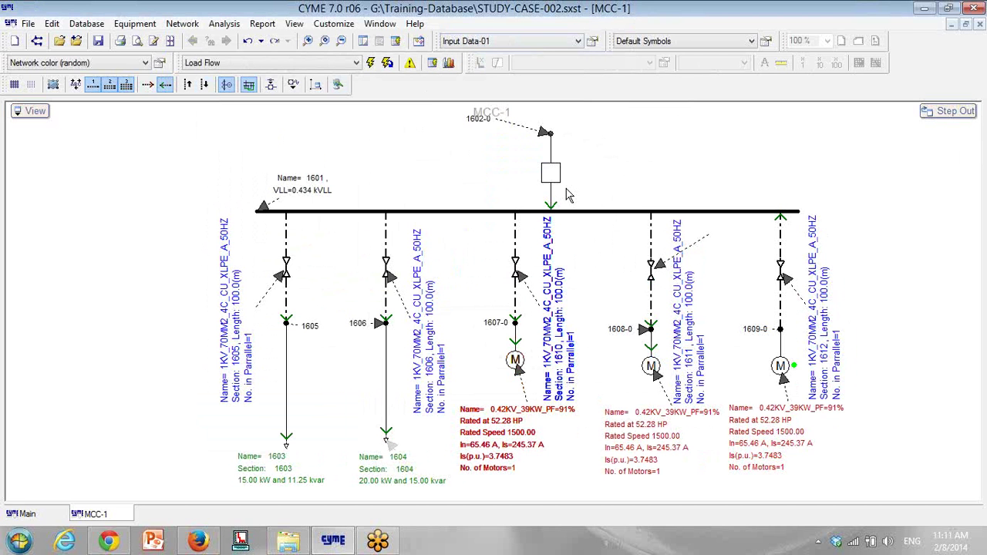
pyautogui.click(43, 115)
pyautogui.moveTo(73, 189)
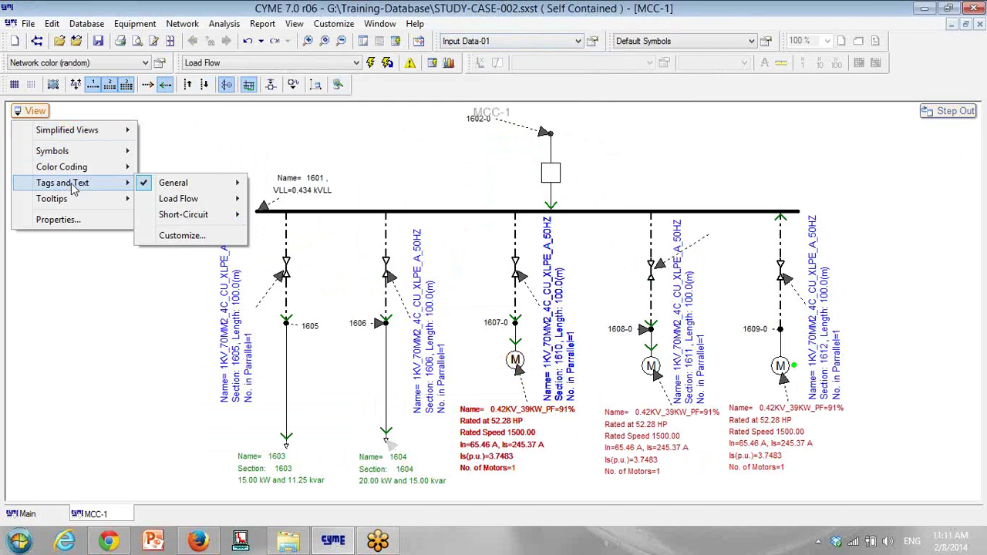
# Import power flow tag-001.cymcfg to restore the power flow tag-001 layer on MCC-1.
pyautogui.click(180, 235)
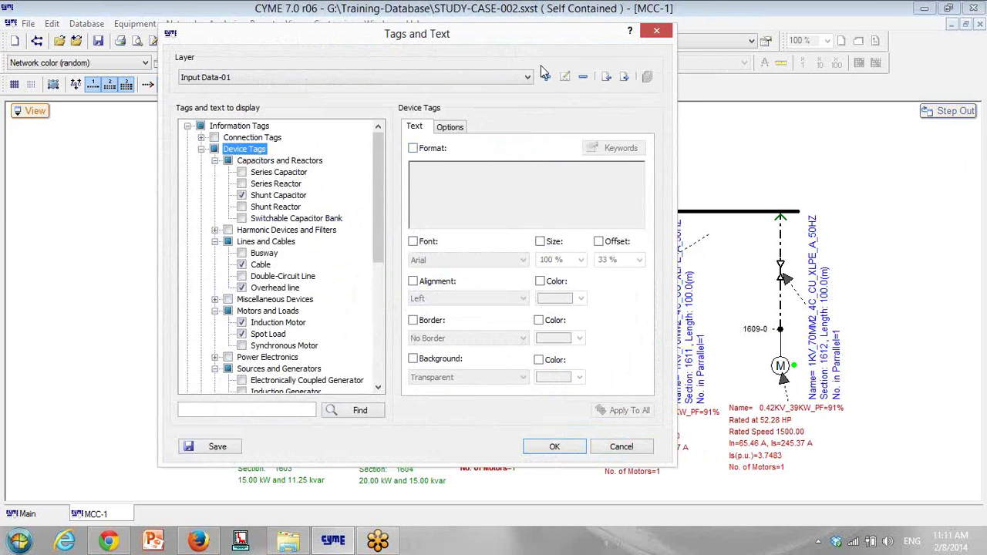
pyautogui.click(607, 78)
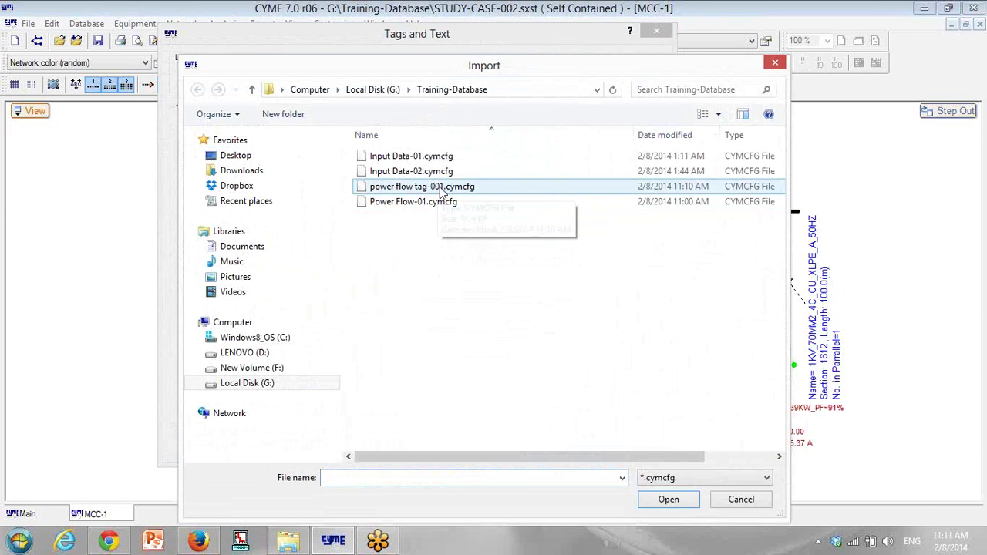
pyautogui.click(440, 189)
pyautogui.click(669, 499)
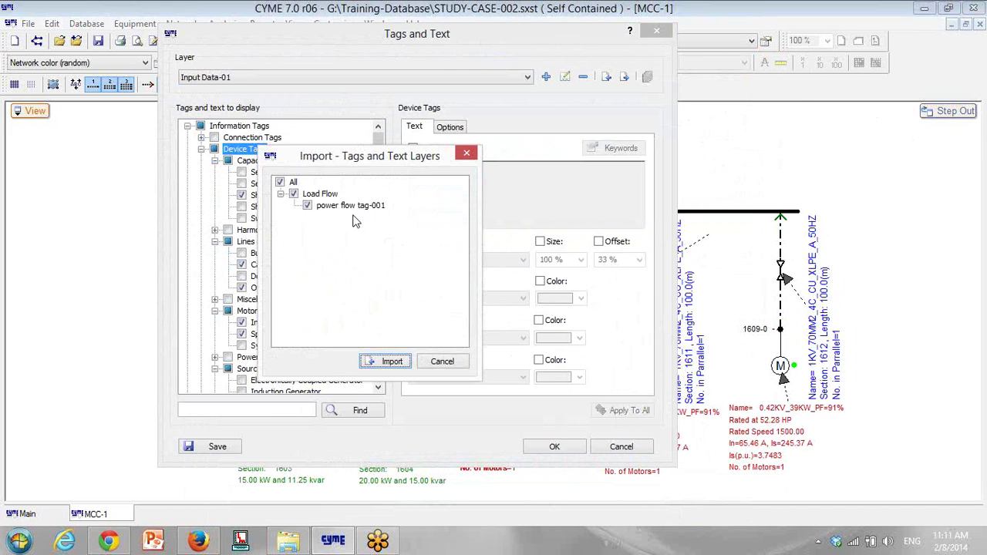
pyautogui.click(389, 359)
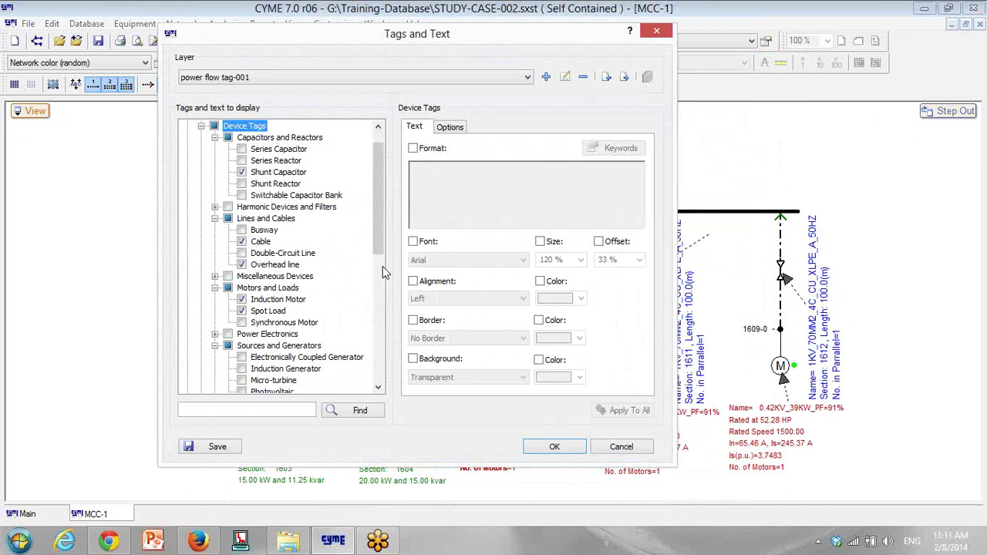
pyautogui.click(570, 448)
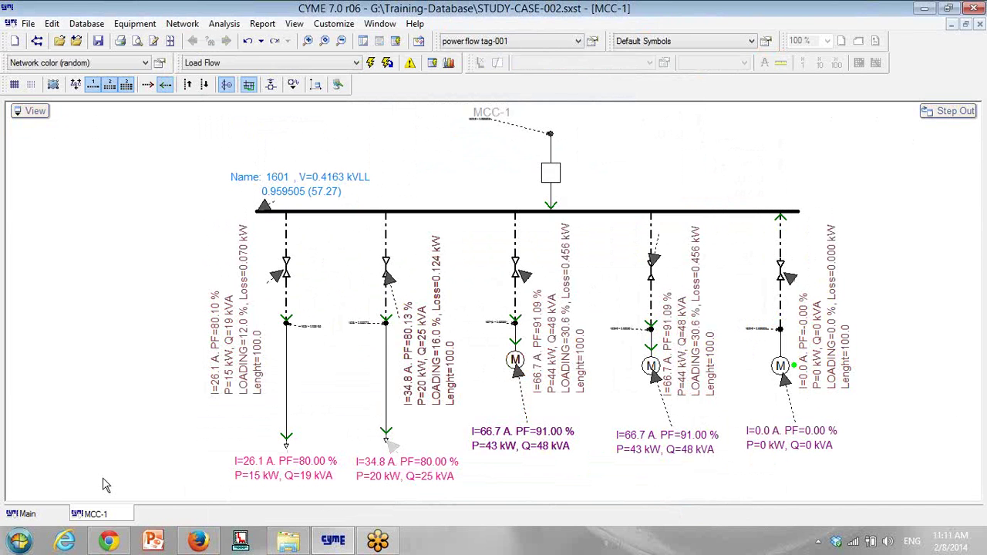
# Show power flow tag-001 labels on the Main diagram and save the study.
pyautogui.click(50, 517)
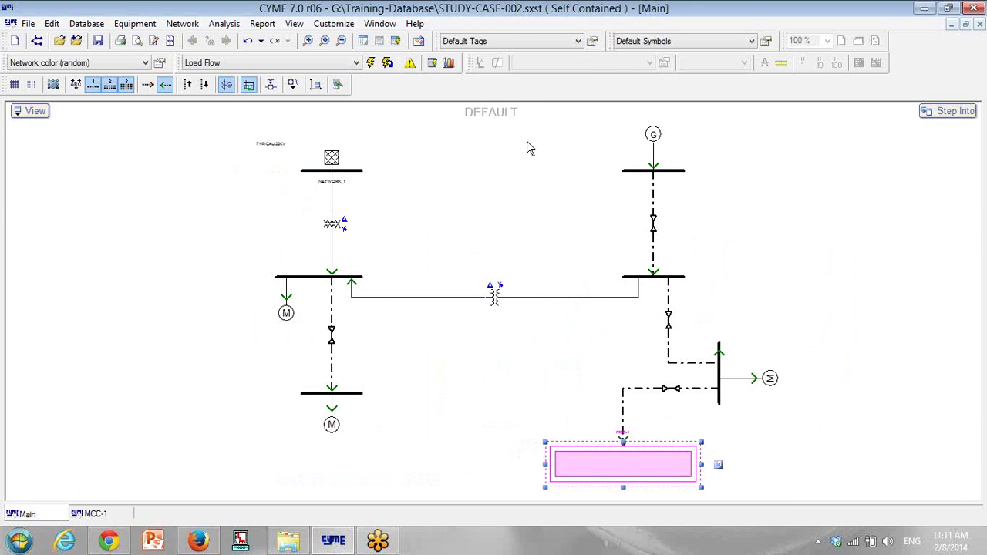
pyautogui.click(513, 42)
pyautogui.scroll(-3, 540, 197)
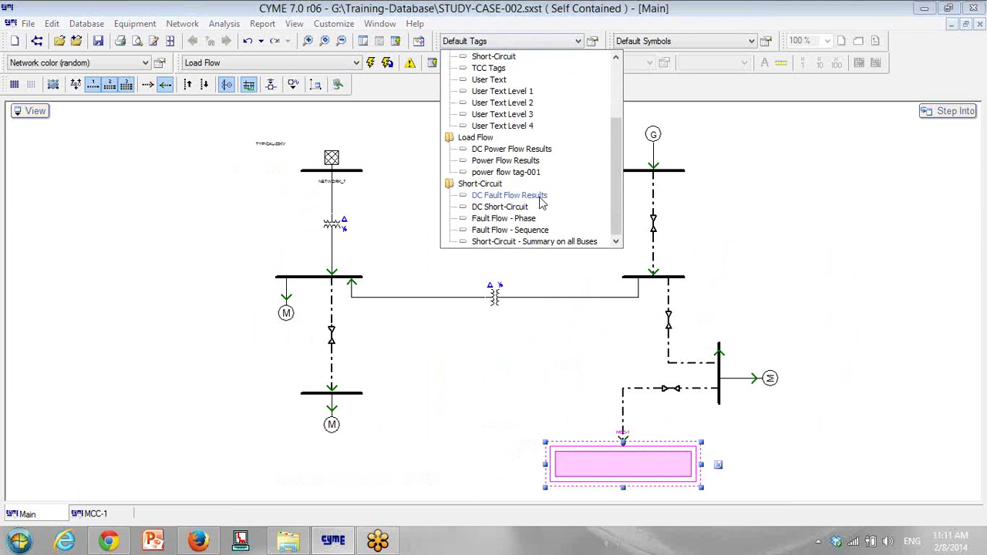
pyautogui.click(509, 172)
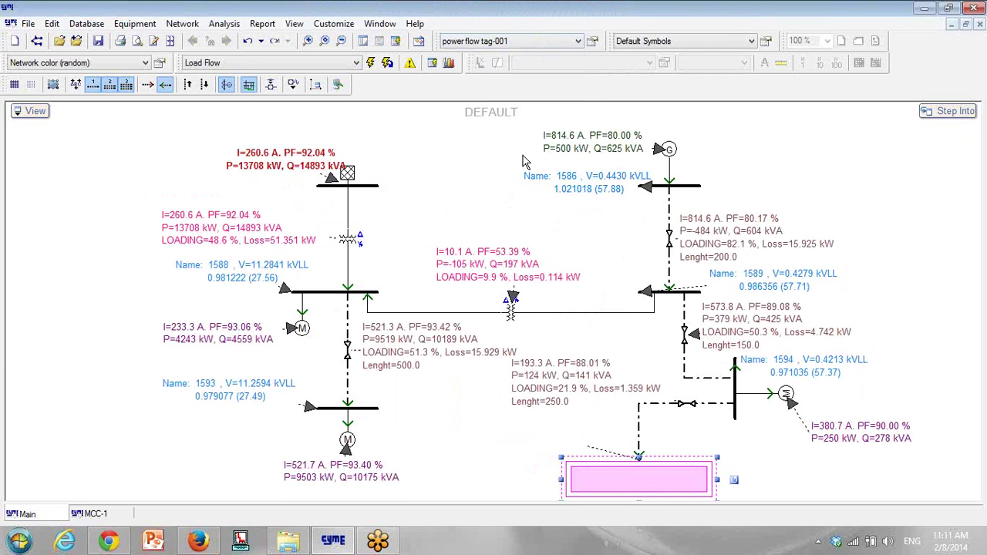
pyautogui.click(537, 43)
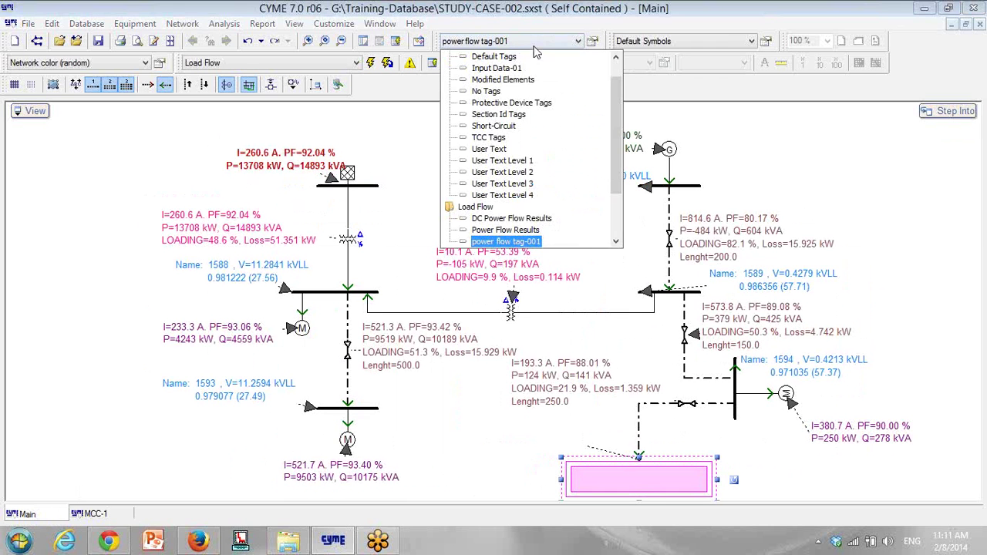
pyautogui.click(524, 227)
pyautogui.click(561, 46)
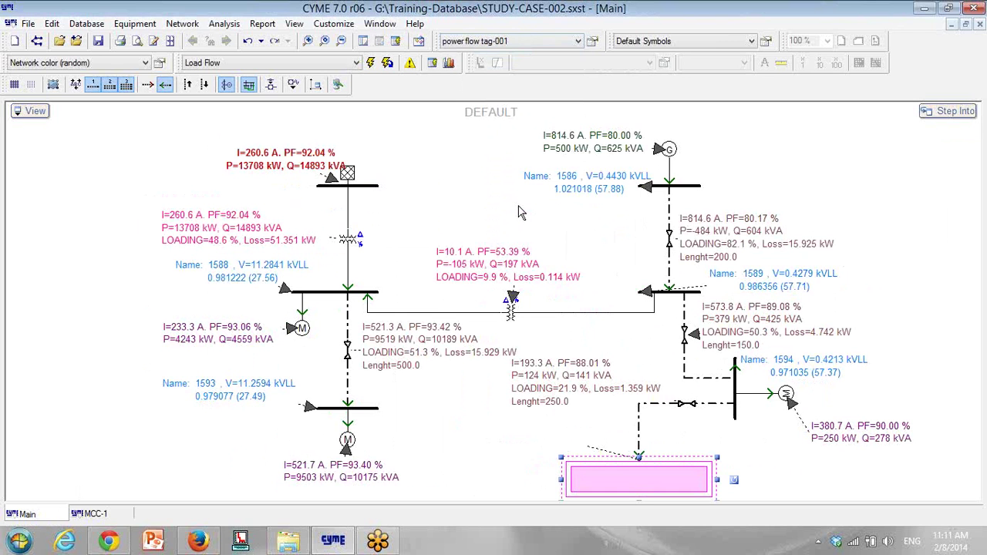
pyautogui.click(99, 42)
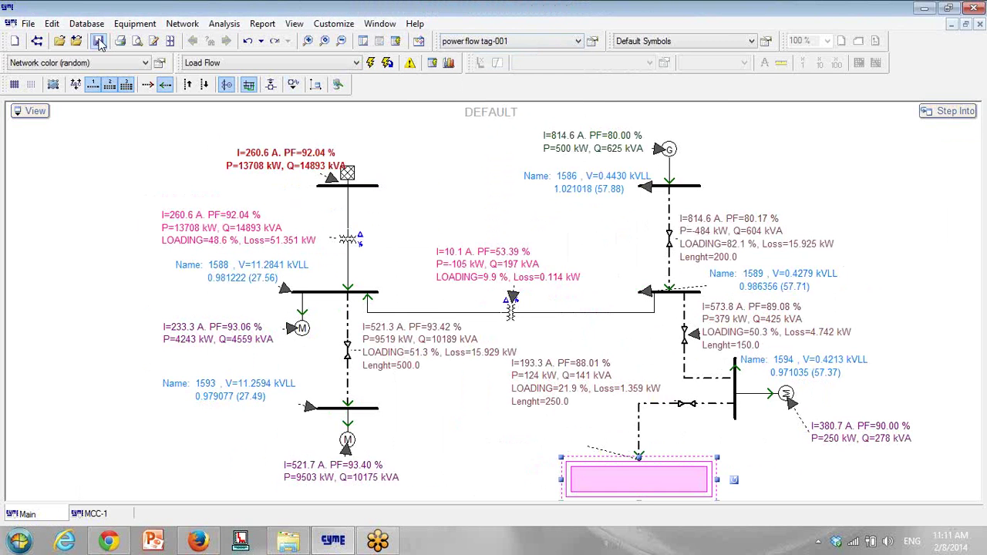